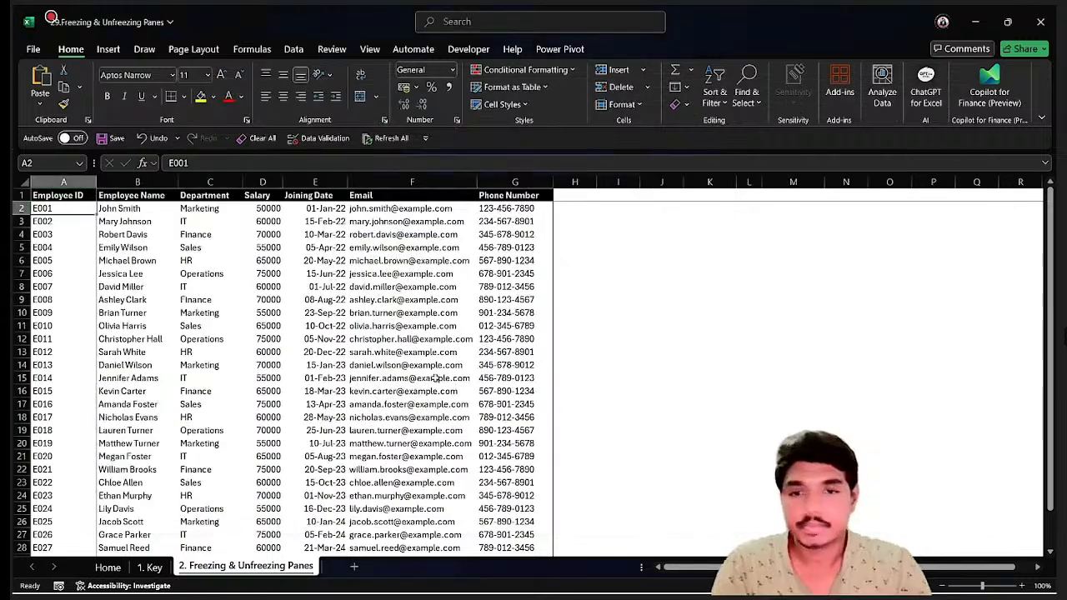
- Unfreeze all panes on the Freezing & Unfreezing Panes worksheet
left_click(386, 250)
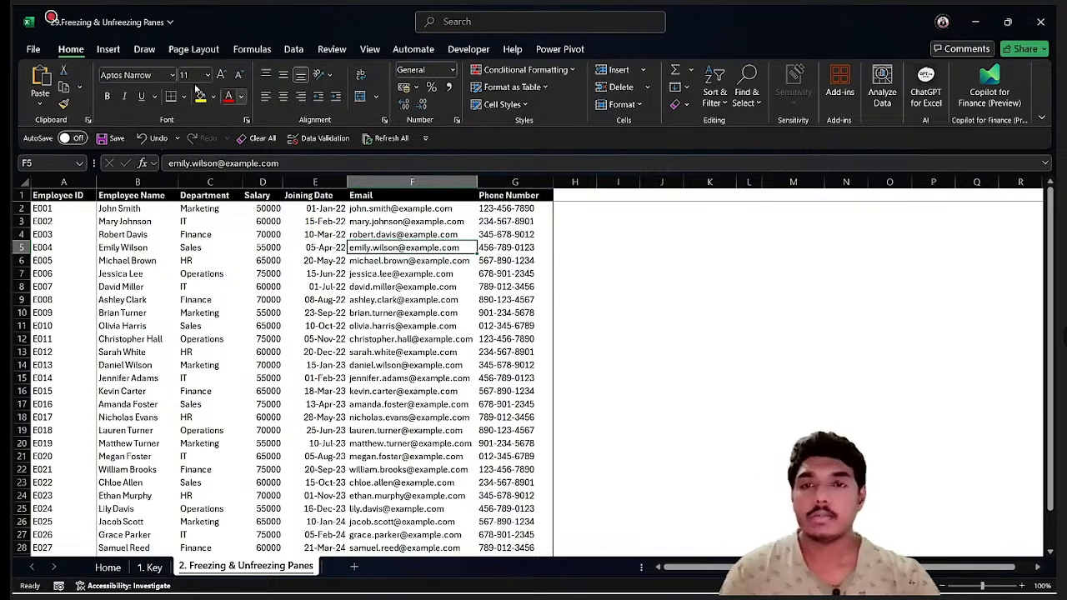
left_click(331, 48)
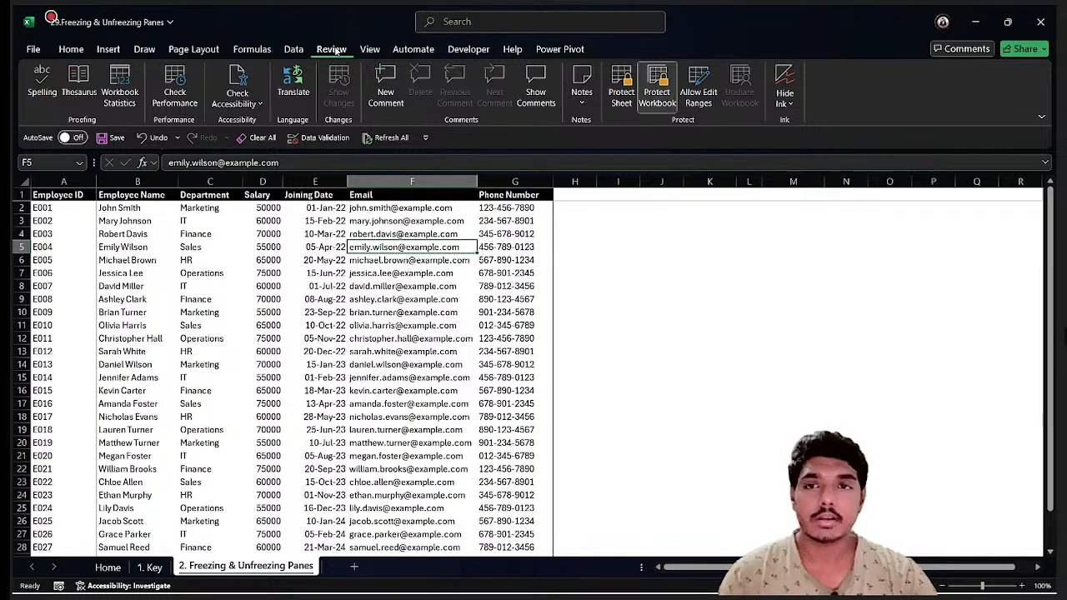
left_click(369, 49)
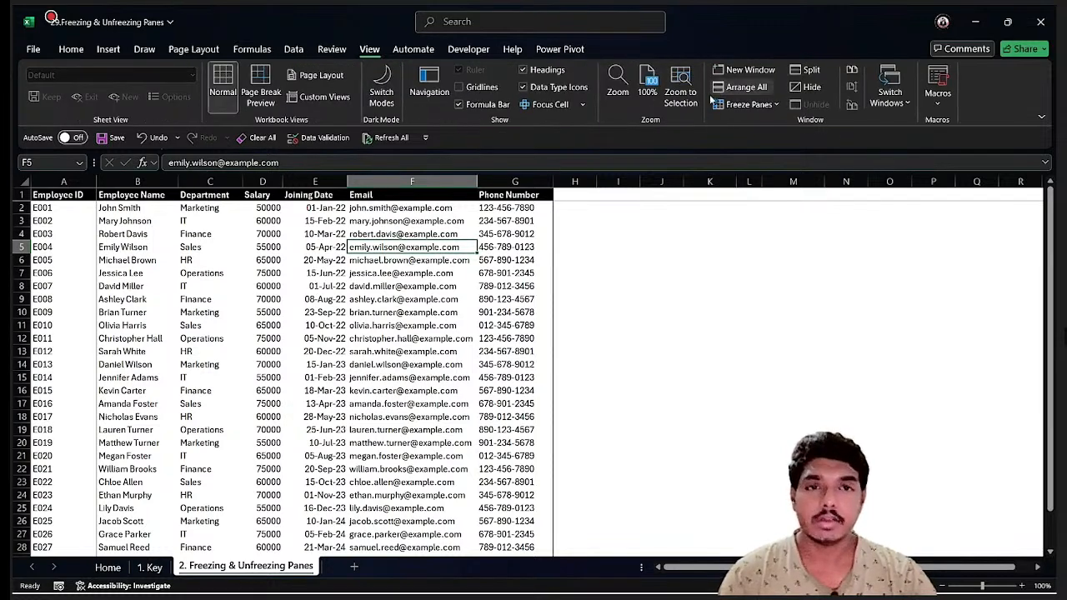
left_click(756, 105)
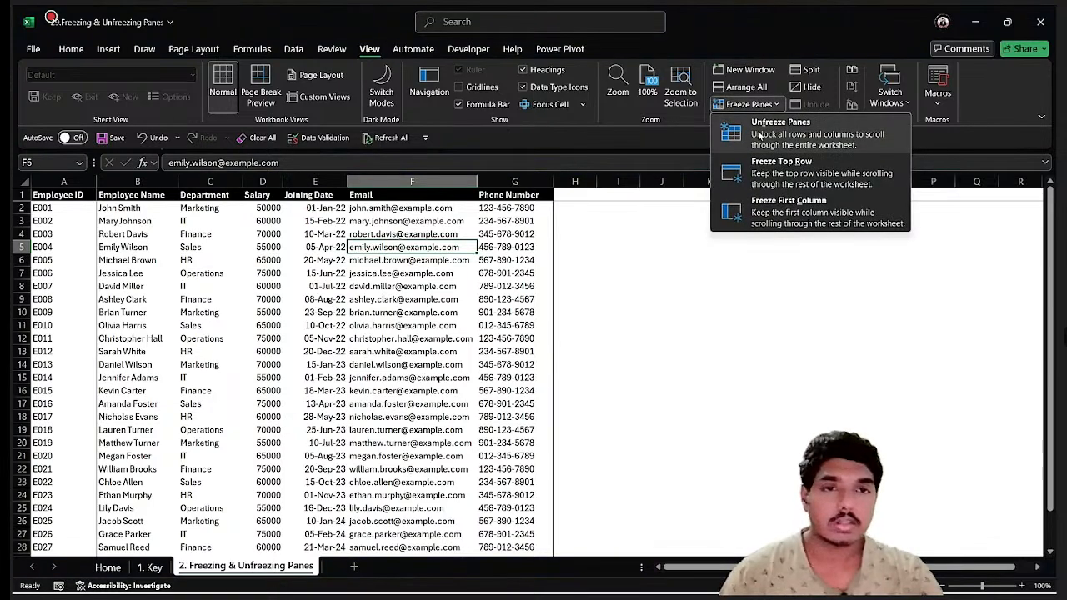
left_click(759, 135)
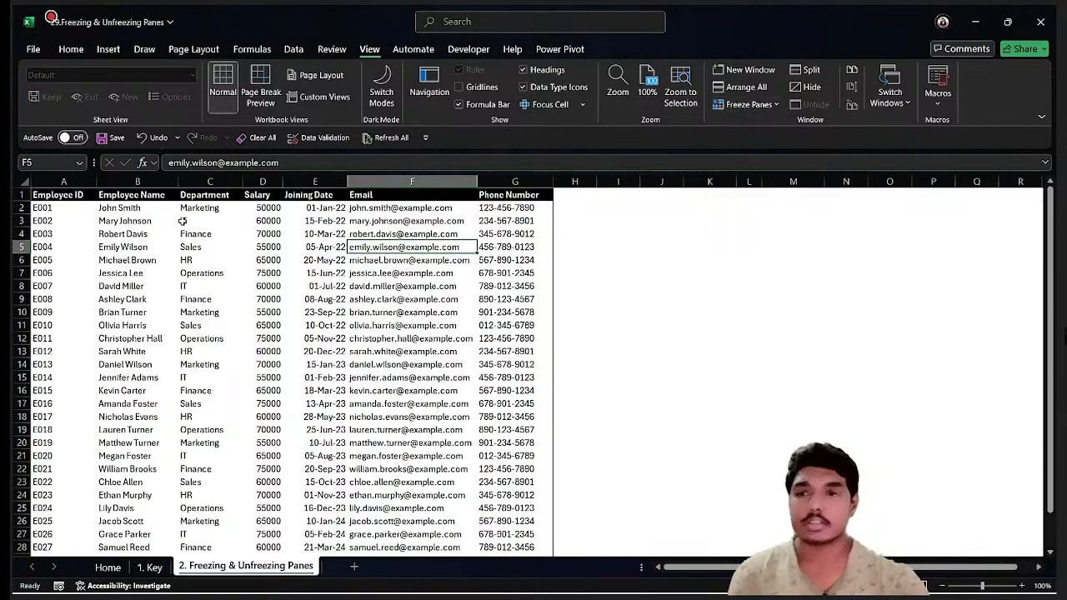
- Examine how the header row of the employee table behaves when scrolling with no panes frozen
left_click(111, 206)
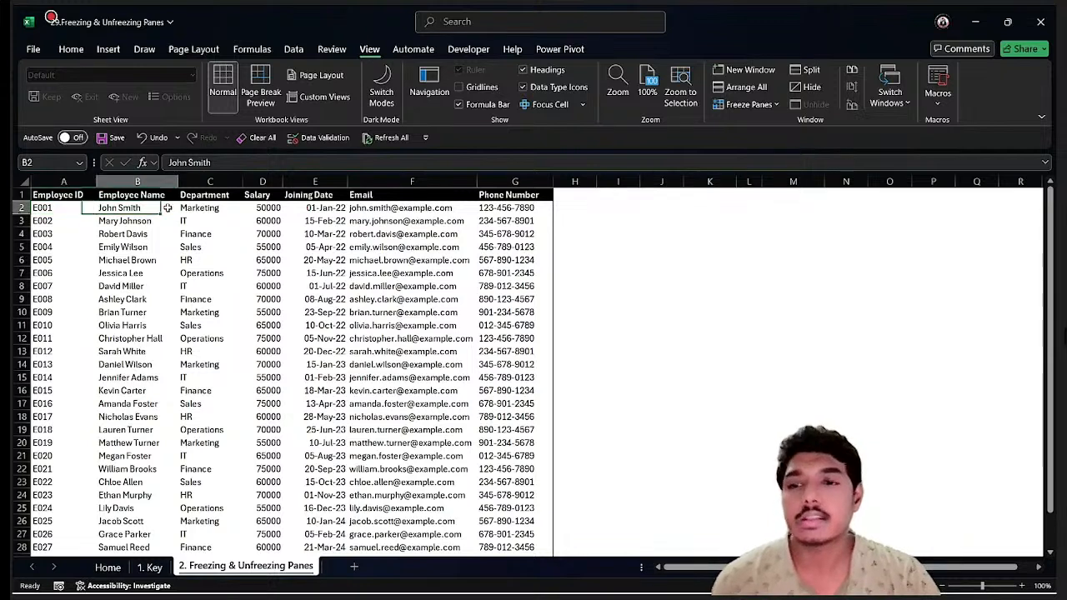
left_click(54, 211)
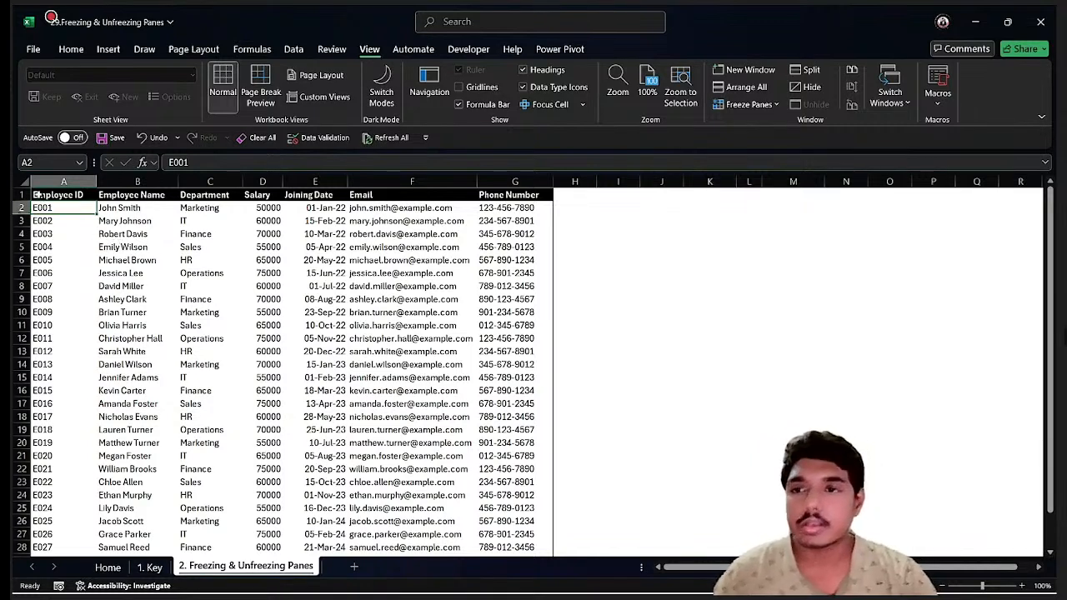
left_click(42, 195)
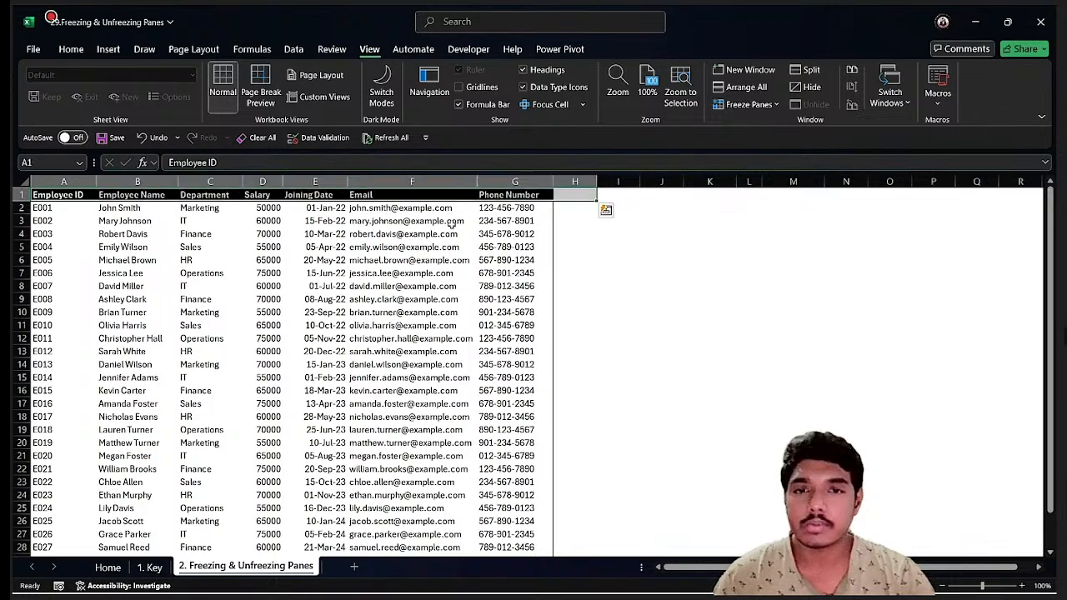
scroll(297, 286, "down", 3)
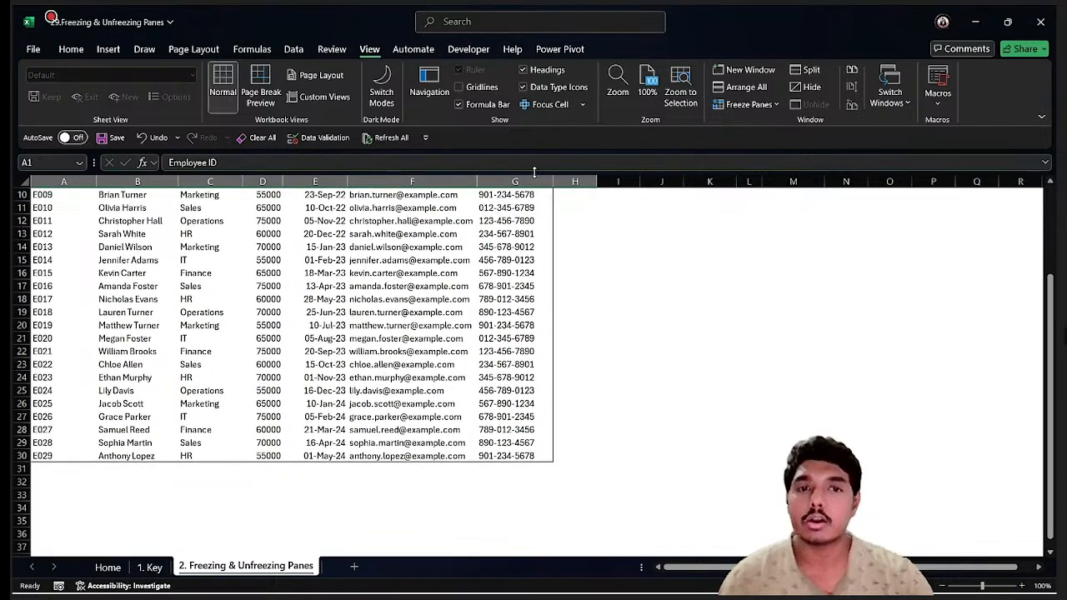
scroll(107, 250, "up", 3)
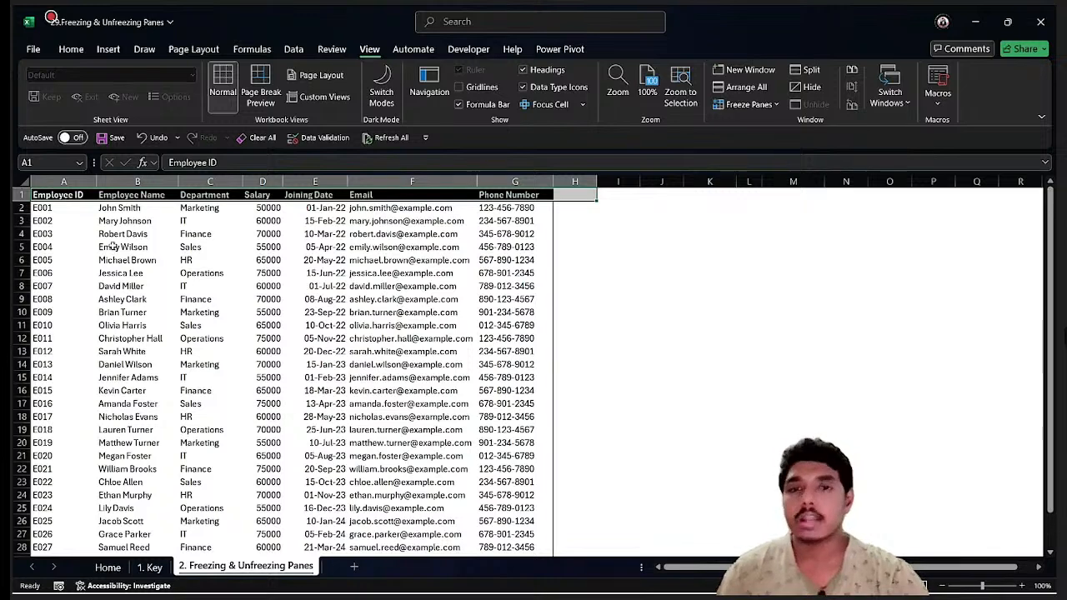
left_click(59, 206)
left_click_drag(50, 194, 517, 194)
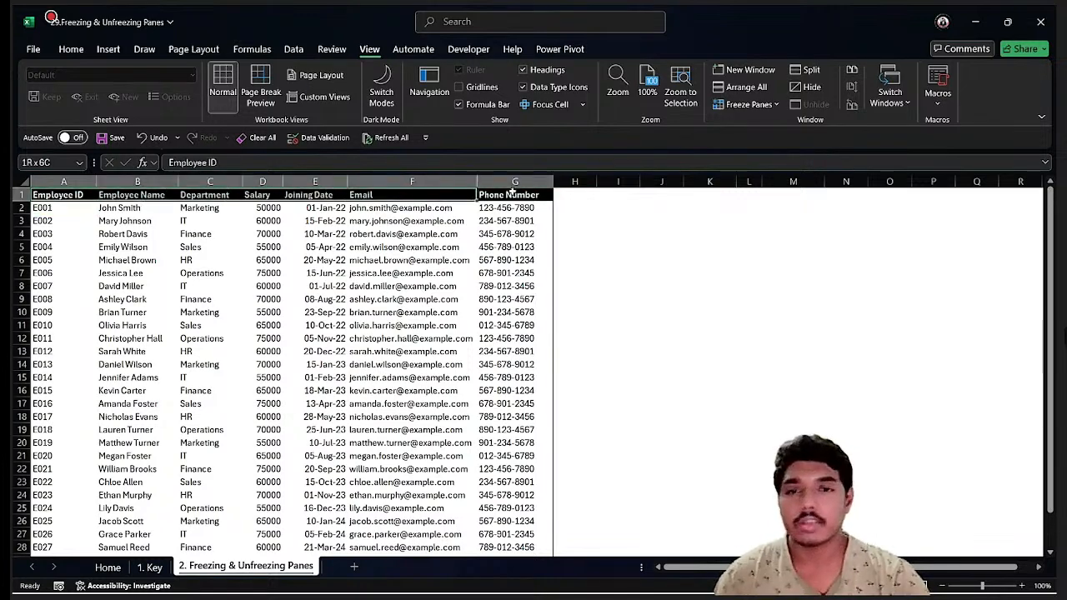
left_click(64, 181)
left_click(264, 247)
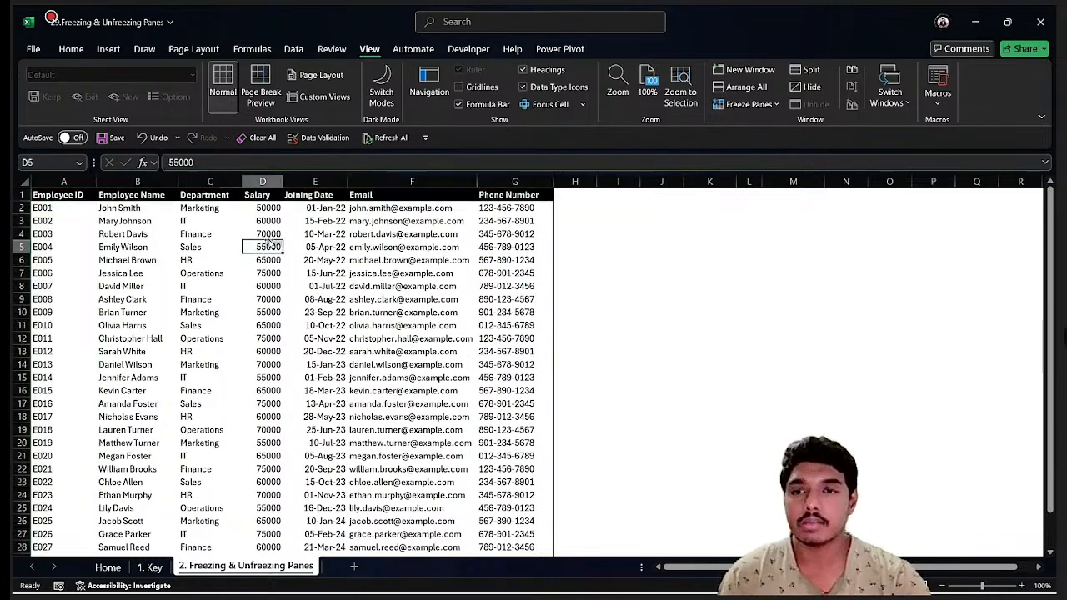
left_click(74, 213)
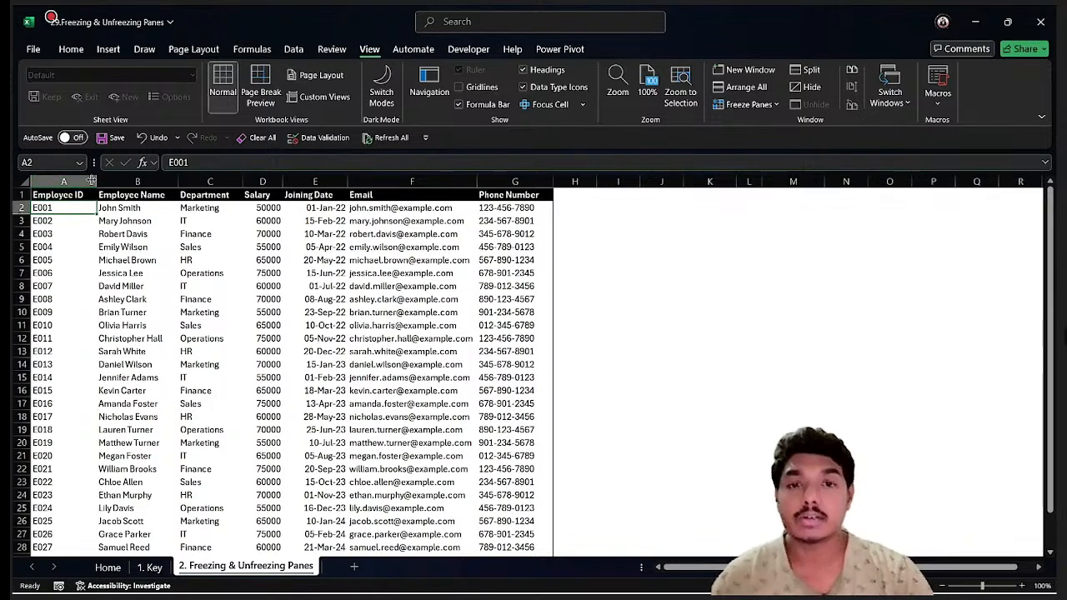
left_click(116, 210)
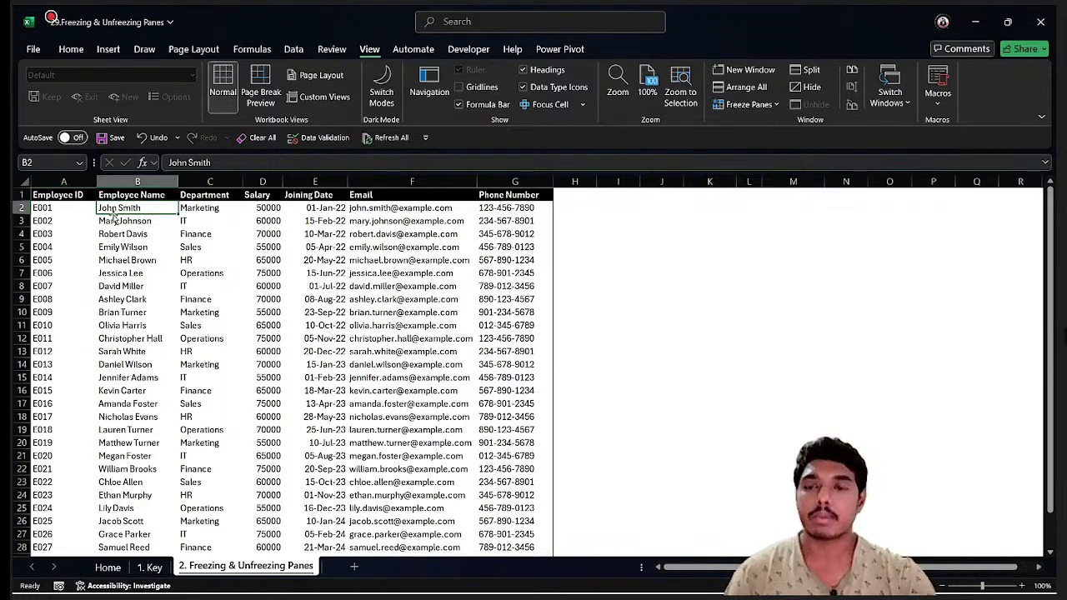
key("Right")
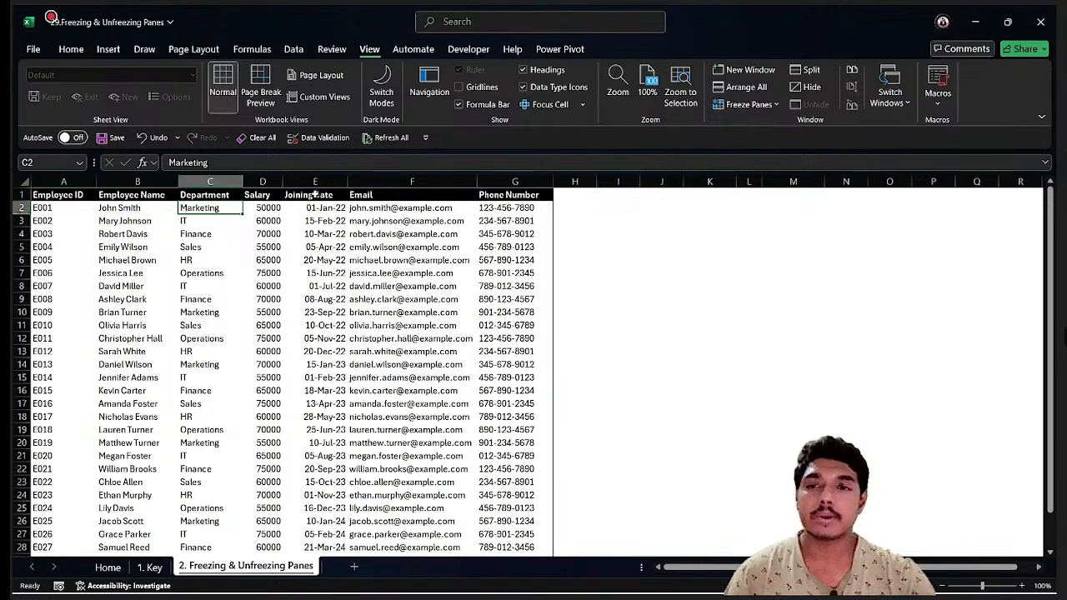
key("Down")
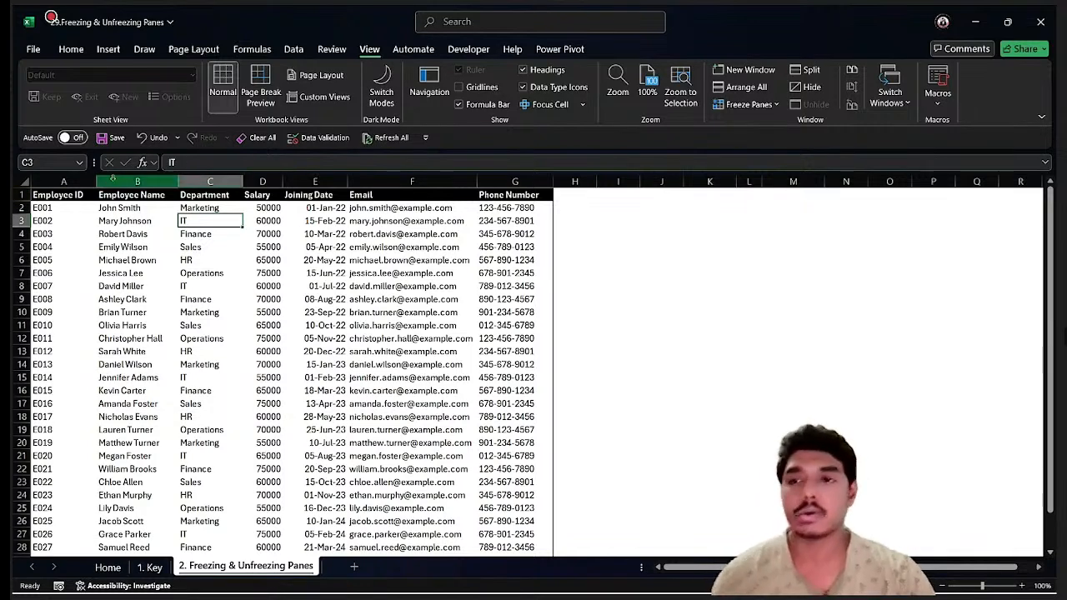
- Freeze the top row so the employee table's header stays in place
left_click(77, 209)
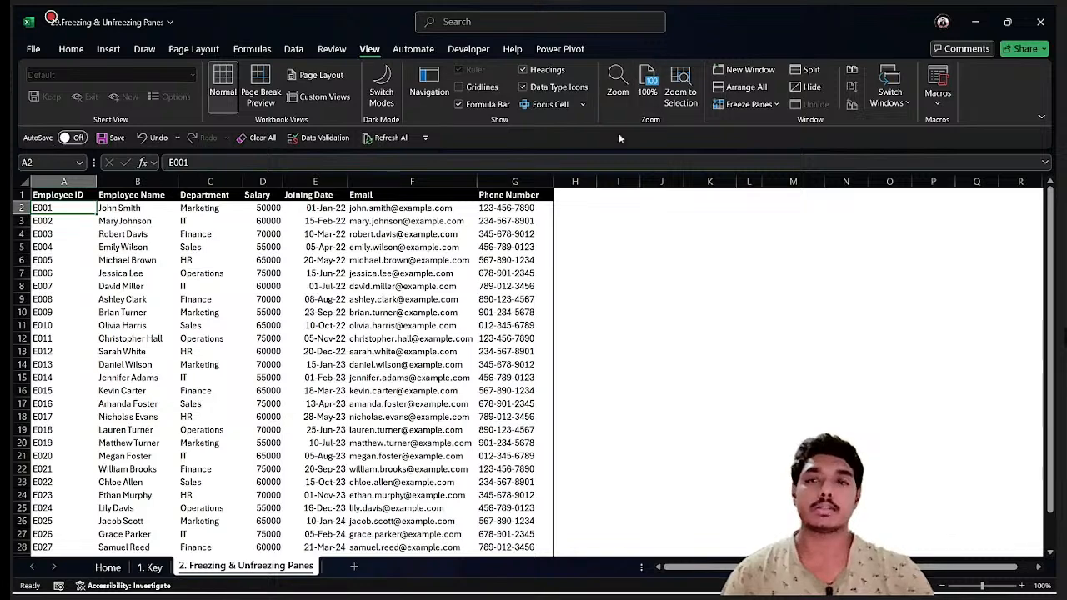
left_click(771, 106)
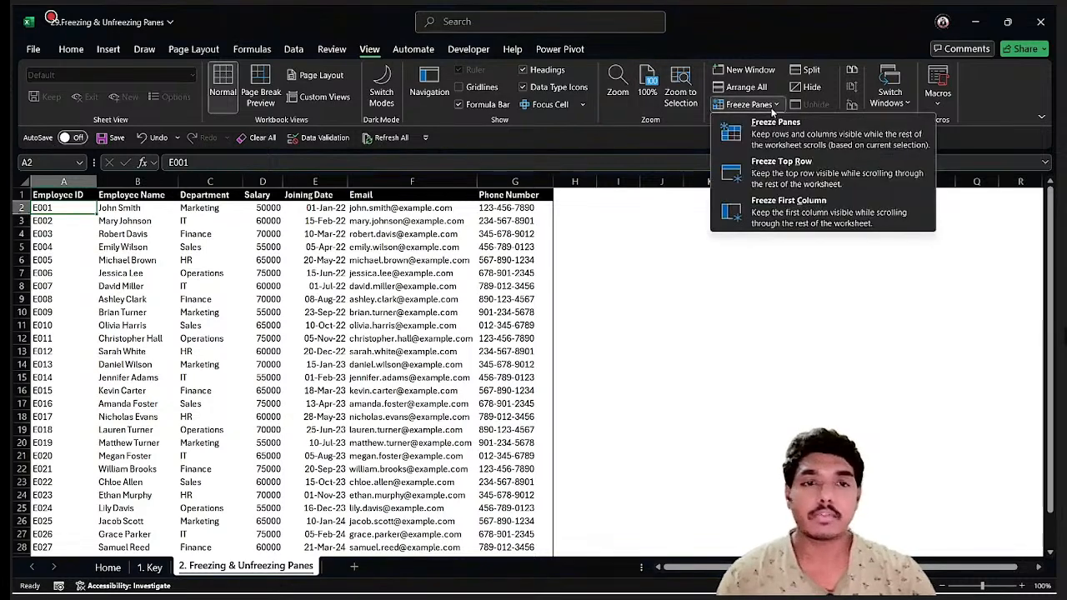
left_click(812, 171)
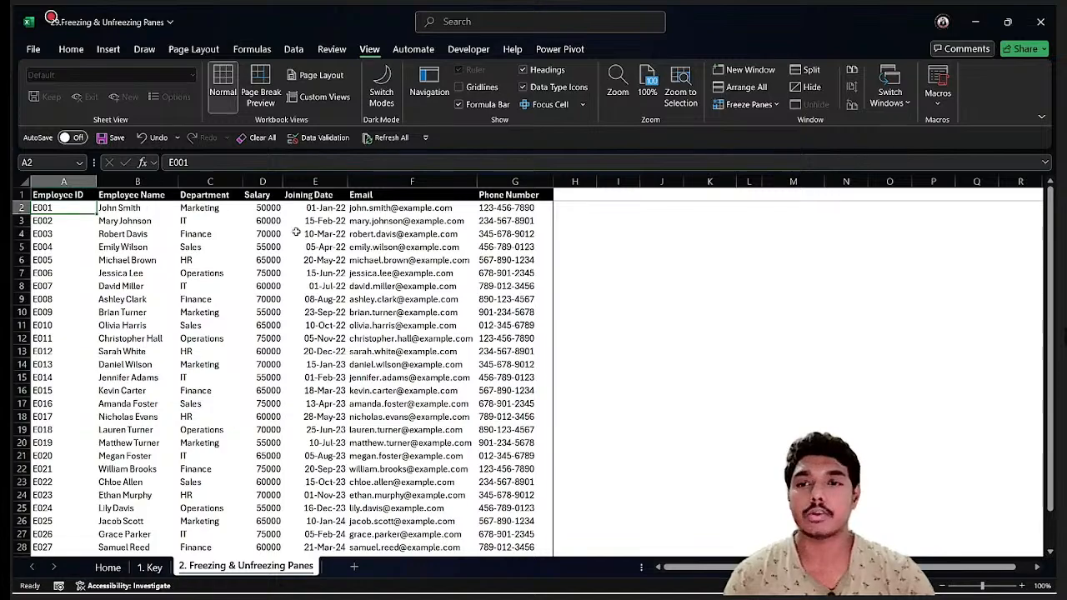
- Check the frozen header row while going down through the employee records and back up
scroll(300, 225, "down", 4)
scroll(331, 220, "down", 1)
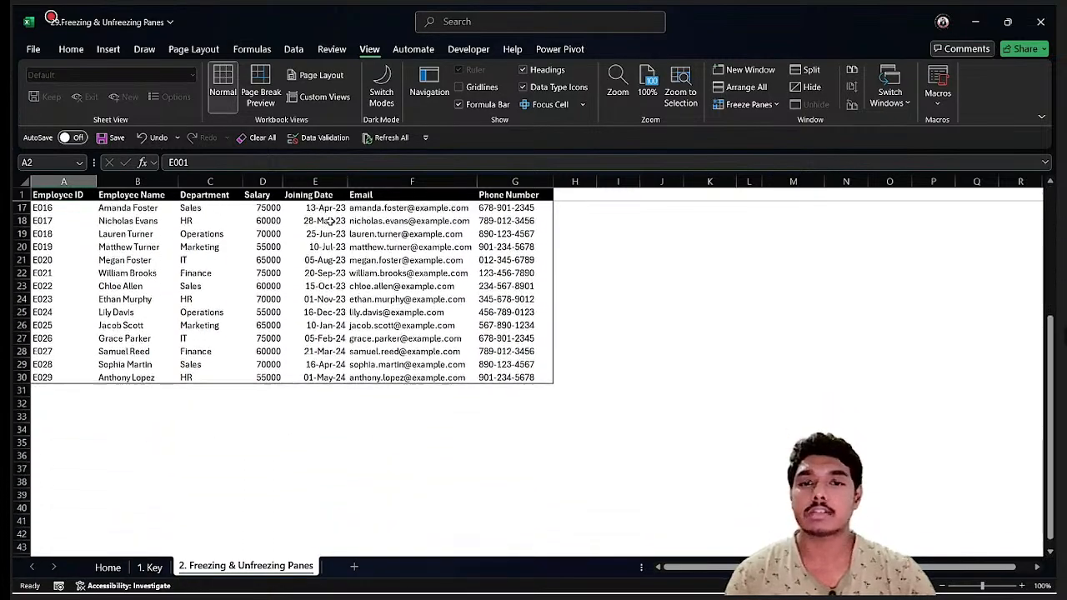
scroll(331, 220, "up", 3)
scroll(331, 221, "down", 2)
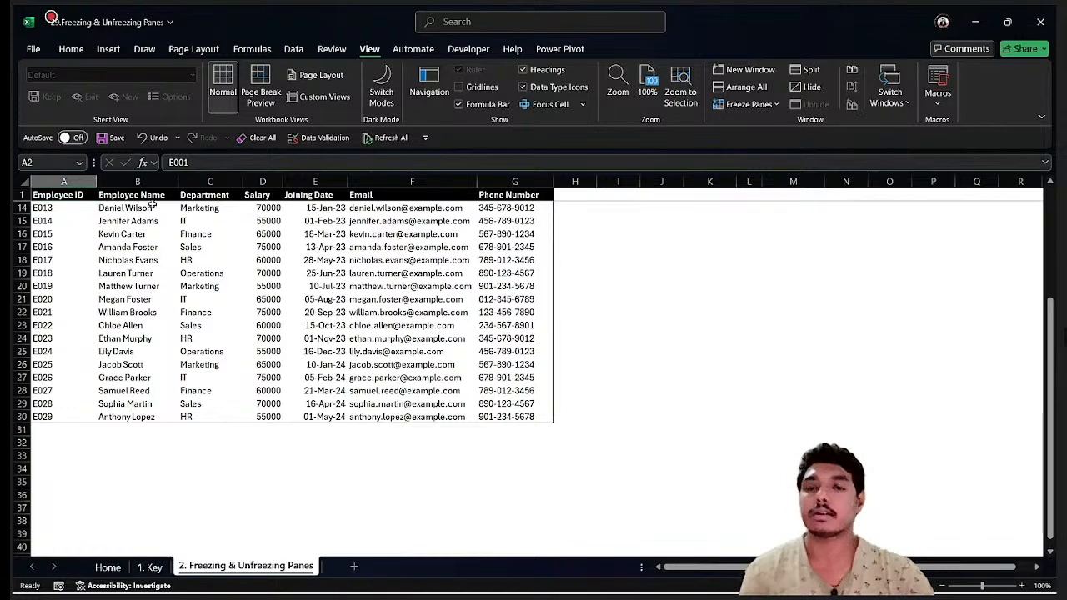
scroll(431, 216, "down", 3)
scroll(425, 213, "down", 3)
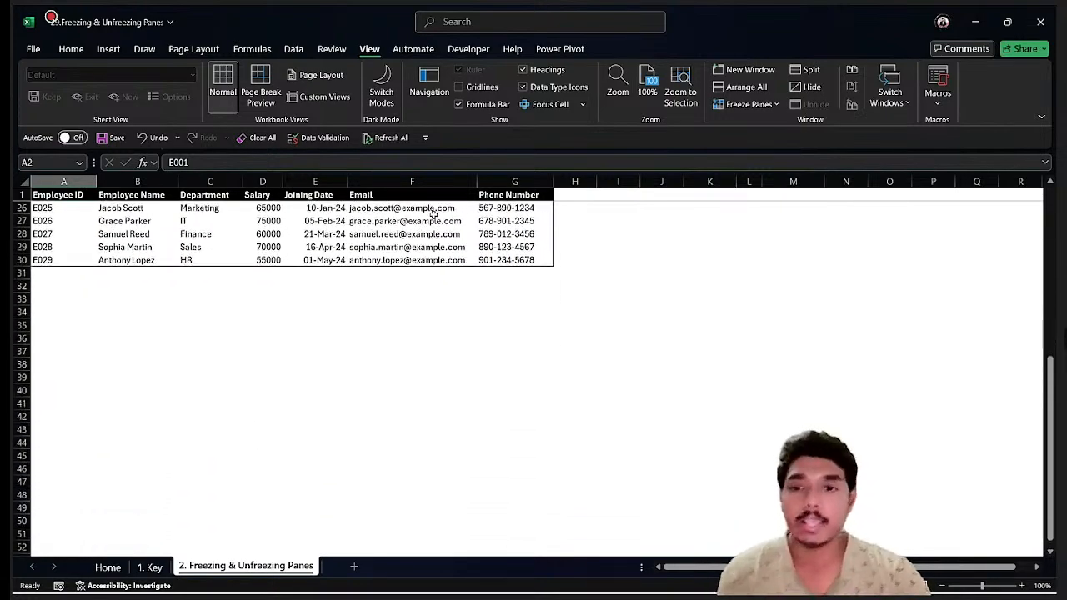
scroll(421, 213, "up", 9)
scroll(409, 208, "up", 1)
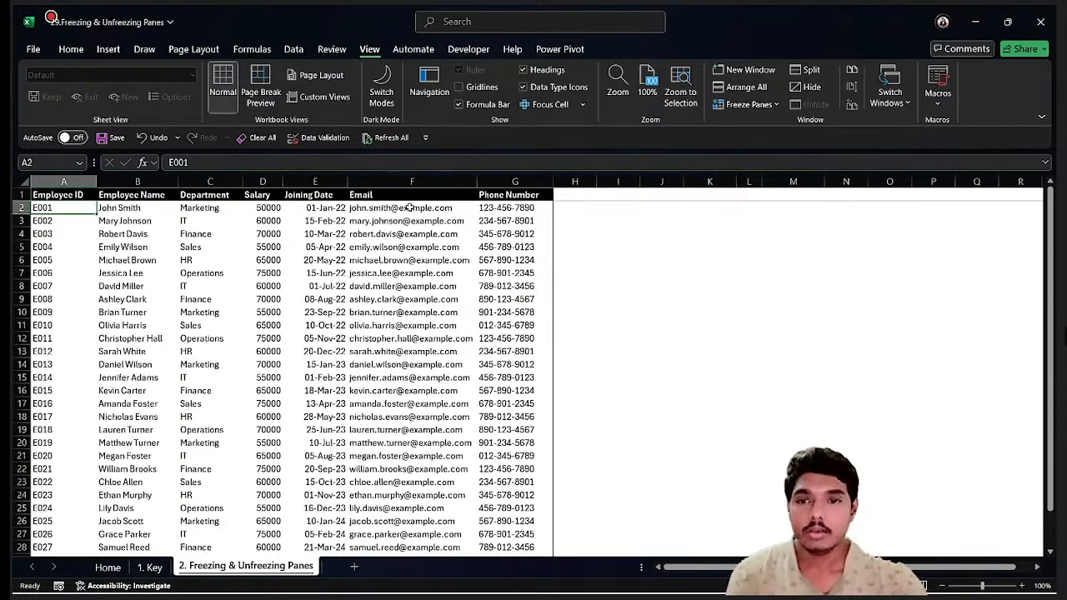
- Freeze the first column, Employee ID, instead of the top row
left_click(760, 106)
left_click(755, 217)
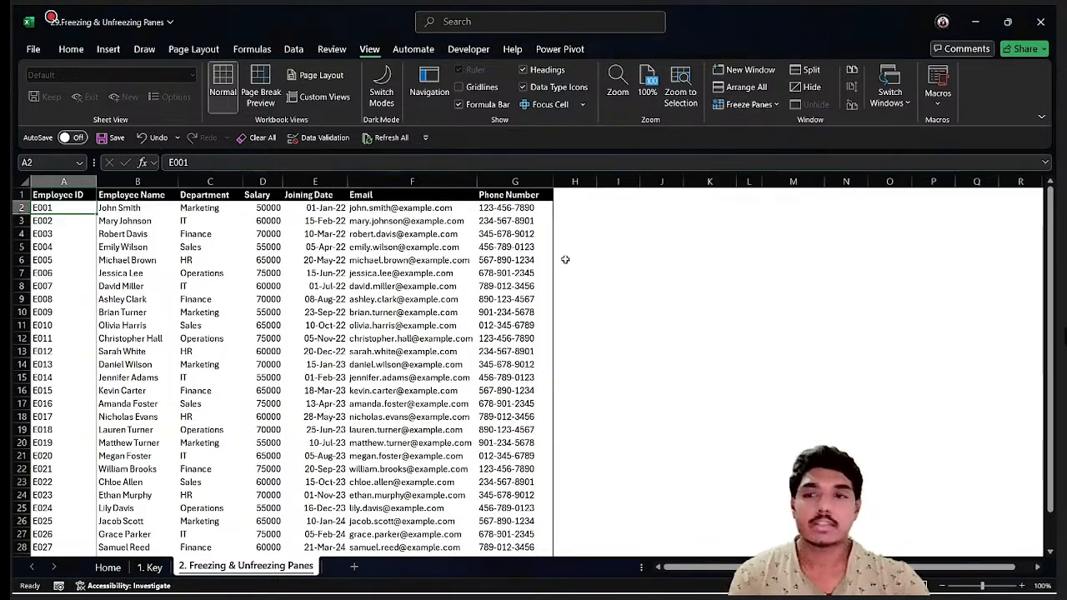
scroll(251, 334, "down", 2)
scroll(215, 390, "up", 2)
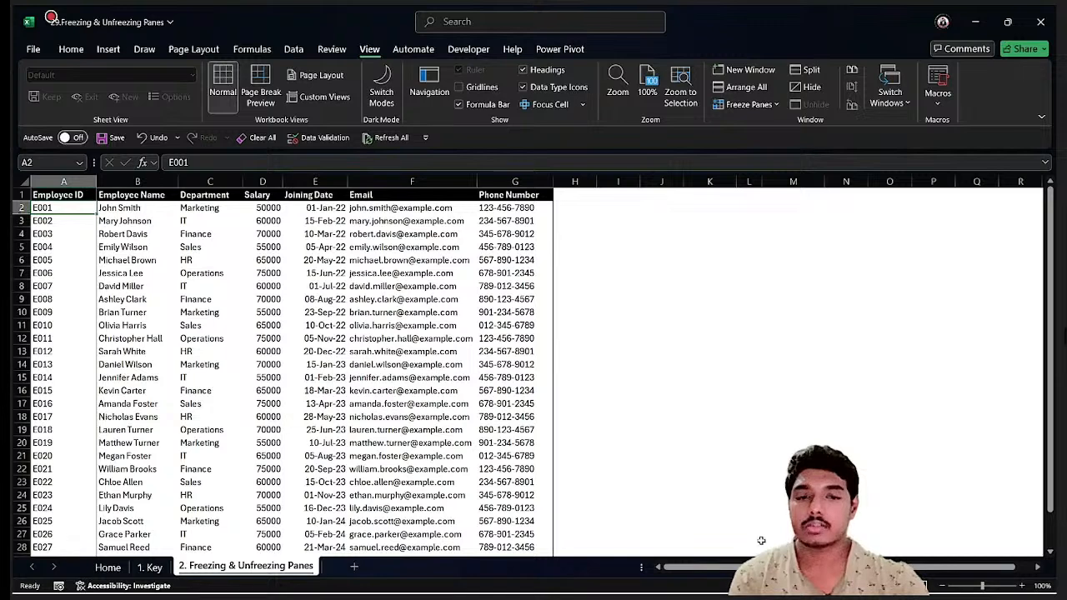
- Check the frozen Employee ID column by moving across row 20 beyond the table and back to column A
scroll(834, 566, "right", 1)
left_click(914, 448)
key("Right")
key("Right")
key("Right")
key("Right")
key("Right")
key("Right")
key("Right")
key("Right")
key("Right")
key("Right")
key("Right")
key("Right")
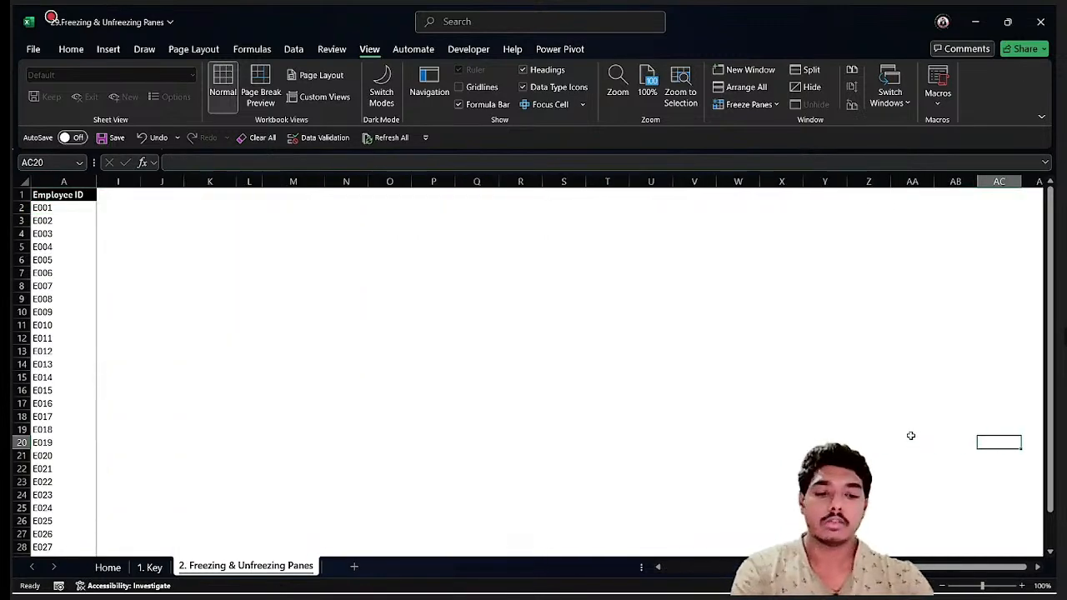
key("Left")
key("Left")
key("Left")
key("Left")
key("Left")
key("Left")
key("Left")
key("Left")
key("Left")
key("Left")
key("Left")
key("Left")
key("Left")
key("Left")
key("Left")
key("Left")
key("Left")
key("Left")
key("Left")
key("Left")
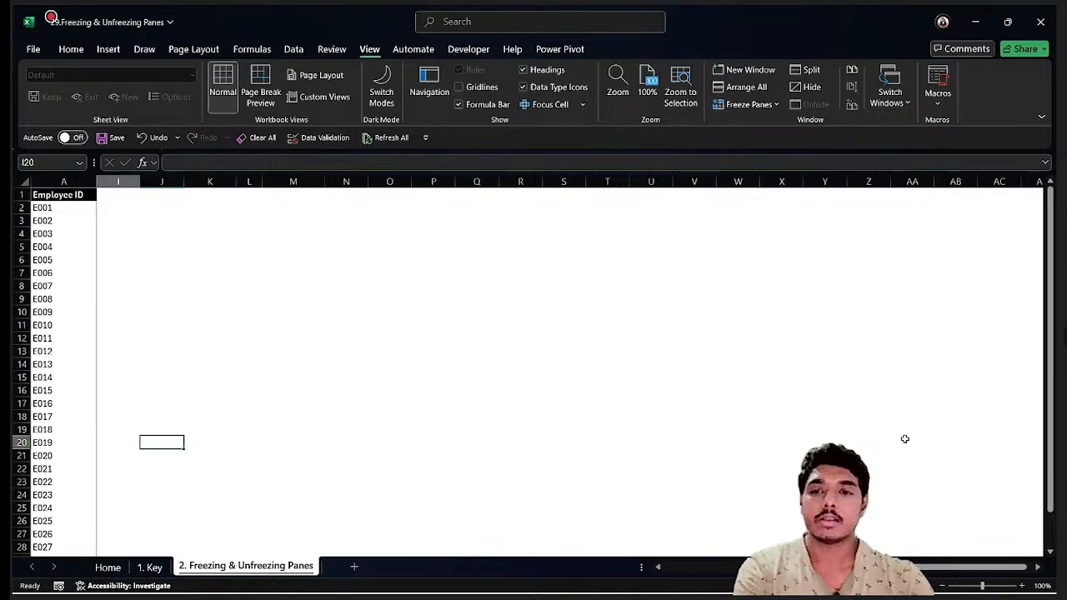
key("Left")
key("Left")
key("Left")
key("Left")
key("Left")
key("Left")
key("Left")
key("Left")
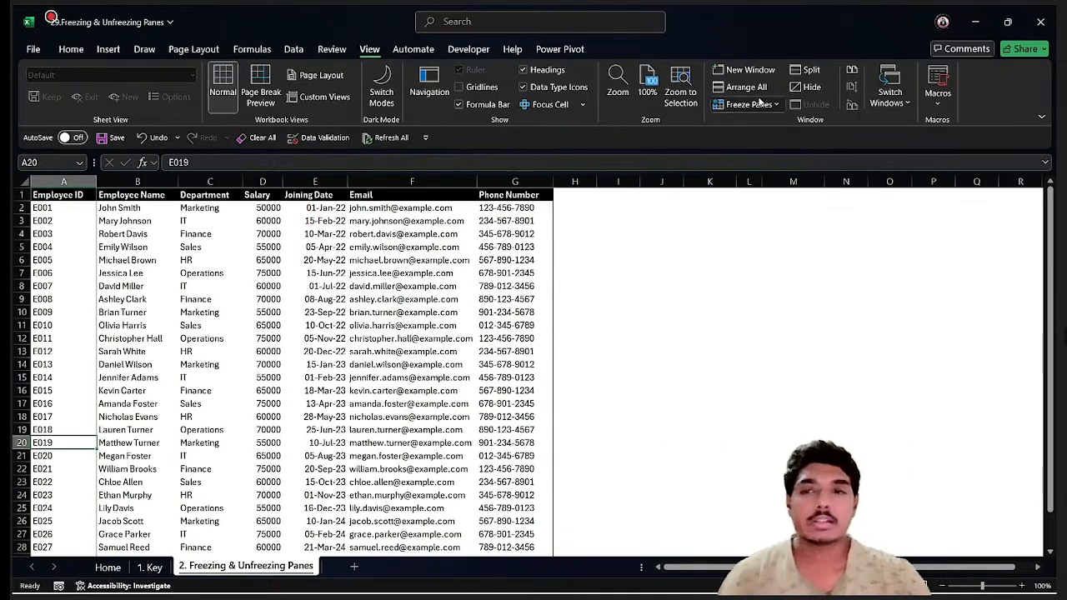
- Make B2 the active cell and unfreeze the first column
left_click(758, 102)
left_click(756, 105)
left_click(163, 207)
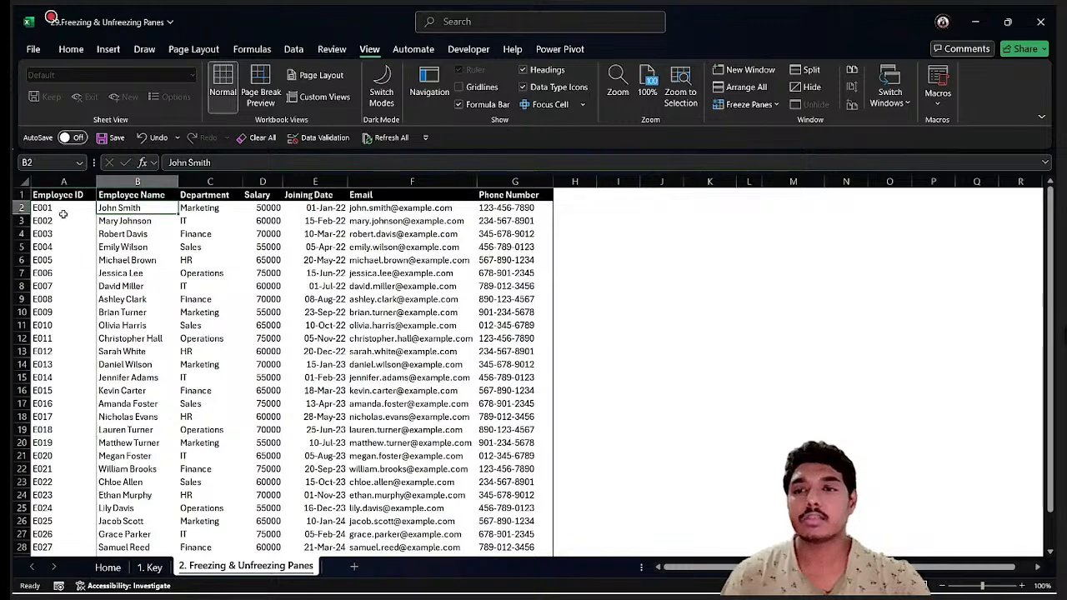
left_click(749, 104)
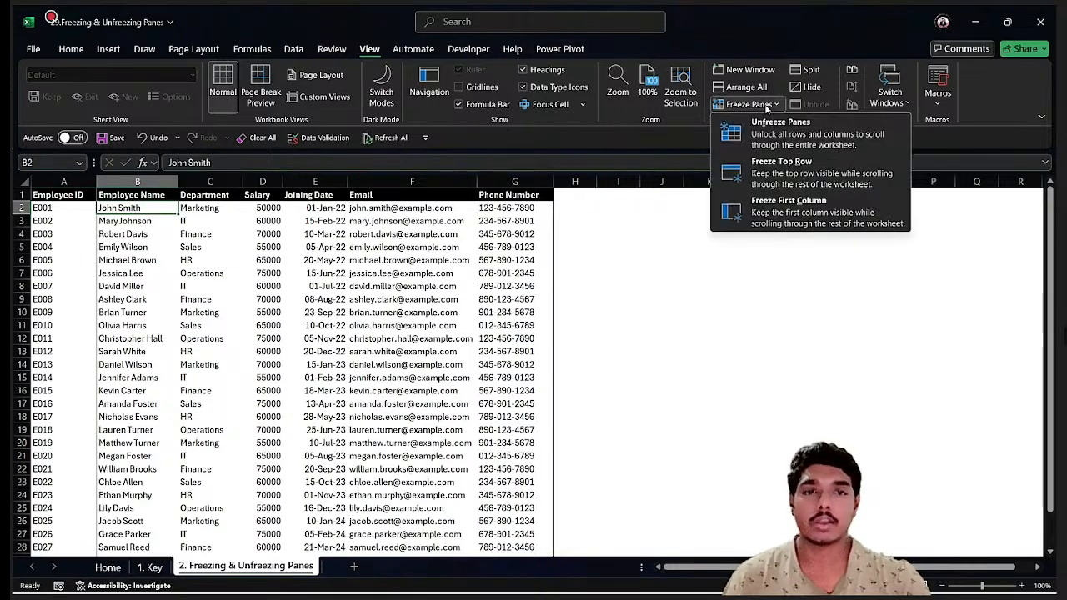
left_click(751, 123)
- Freeze the header row and Employee ID column together based on cell B2, and check both in each scroll direction
left_click(748, 105)
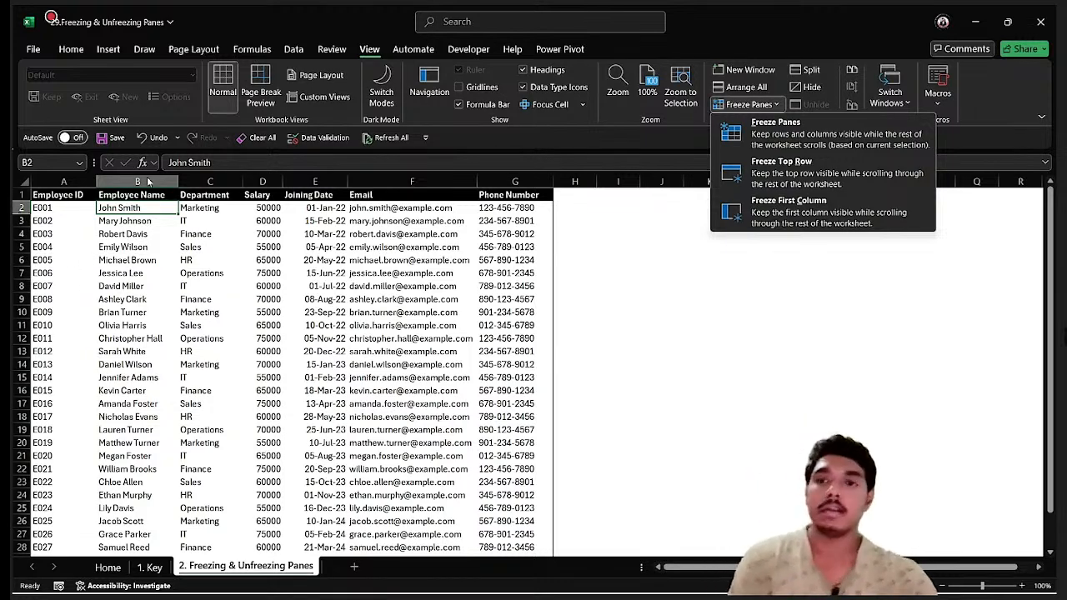
left_click(840, 145)
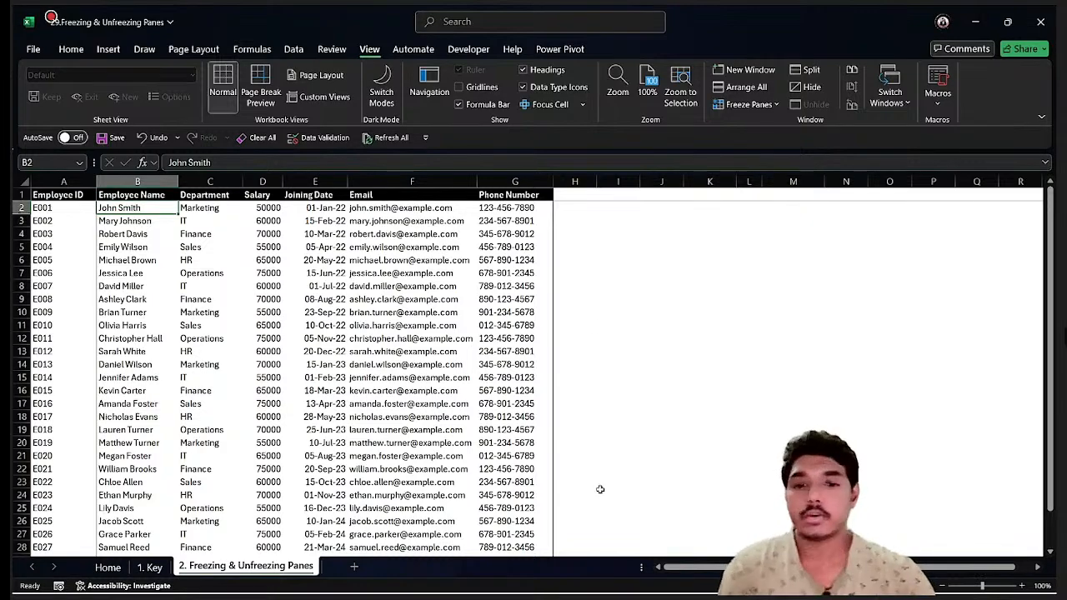
left_click_drag(672, 567, 688, 567)
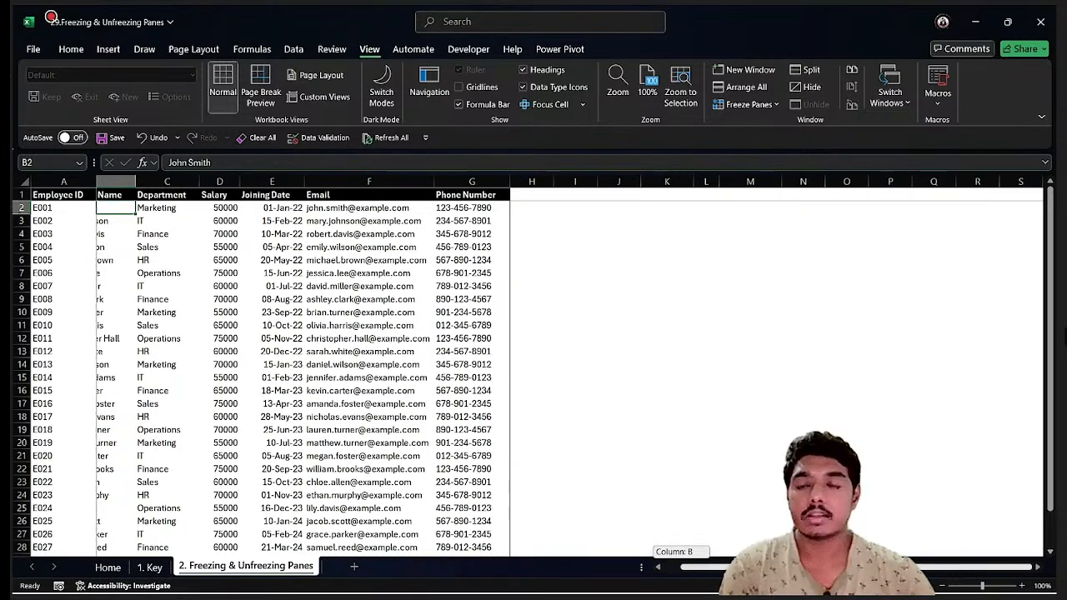
scroll(570, 306, "down", 5)
scroll(572, 302, "up", 5)
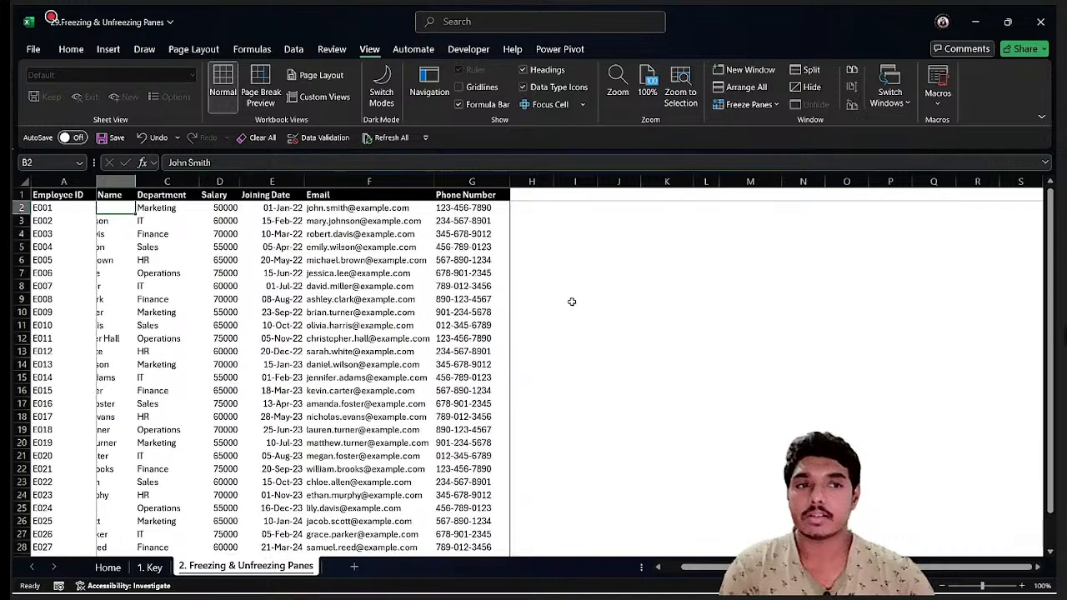
scroll(589, 316, "down", 1)
scroll(601, 315, "up", 1)
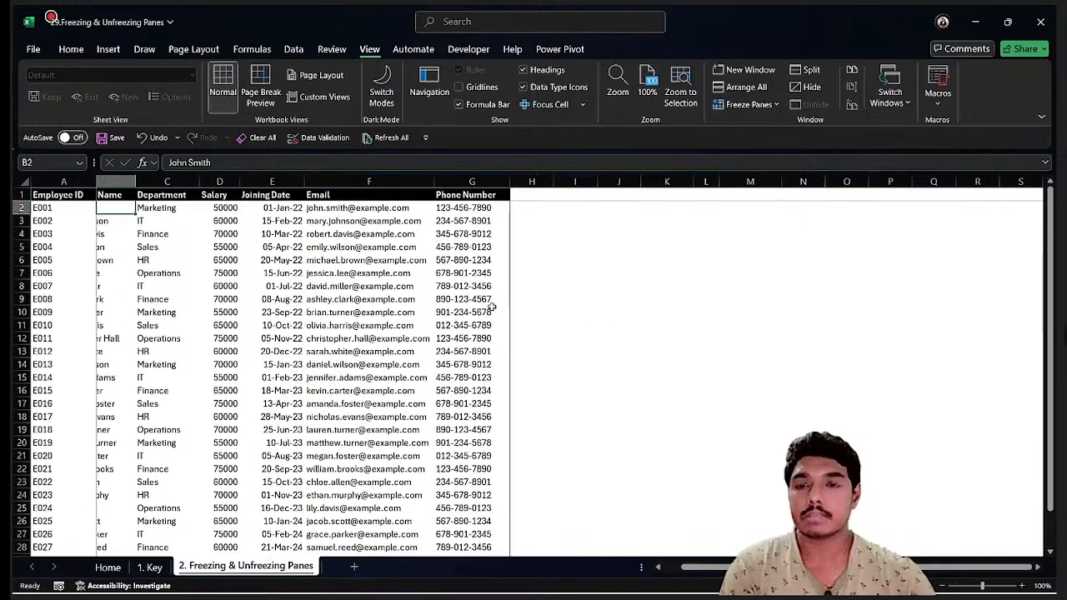
- Check the frozen header row and Employee ID column by scrolling both ways and moving across row 16 from R16 to AB16
scroll(526, 279, "down", 1)
scroll(530, 281, "up", 1)
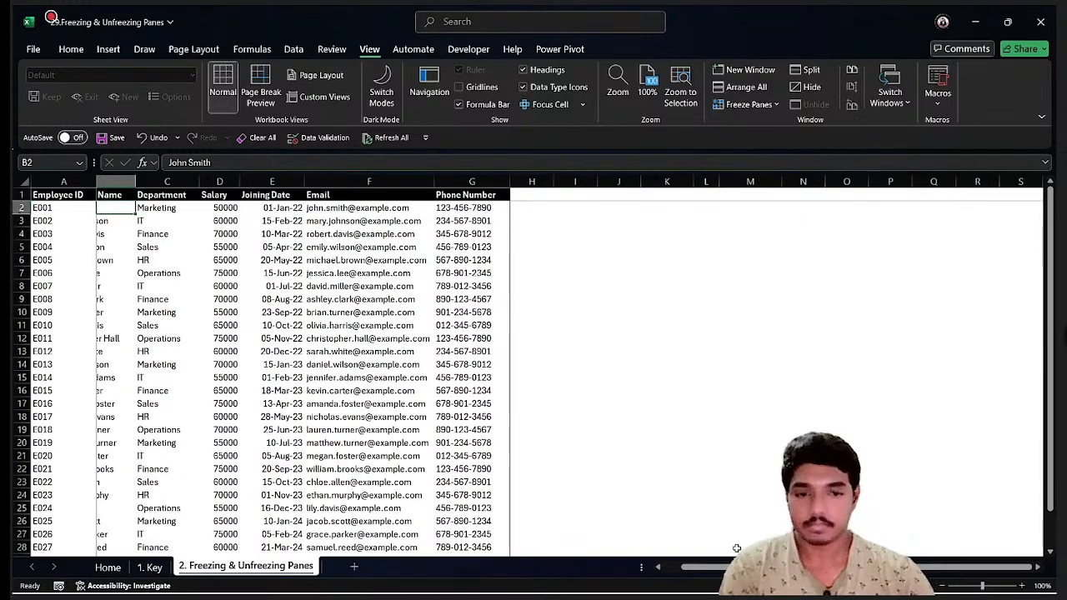
scroll(737, 547, "left", 2)
scroll(737, 547, "right", 2)
scroll(834, 467, "left", 1)
left_click(996, 390)
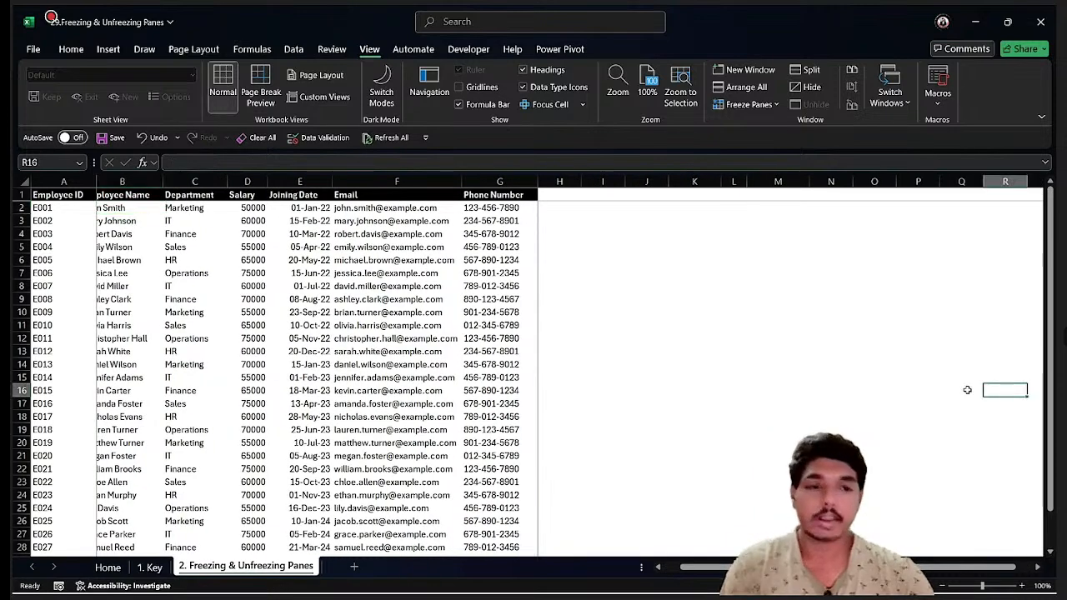
key("Right")
key("Right")
key("Right")
key("Right")
key("Right")
key("Right")
key("Right")
key("Right")
key("Right")
key("Right")
scroll(461, 296, "down", 5)
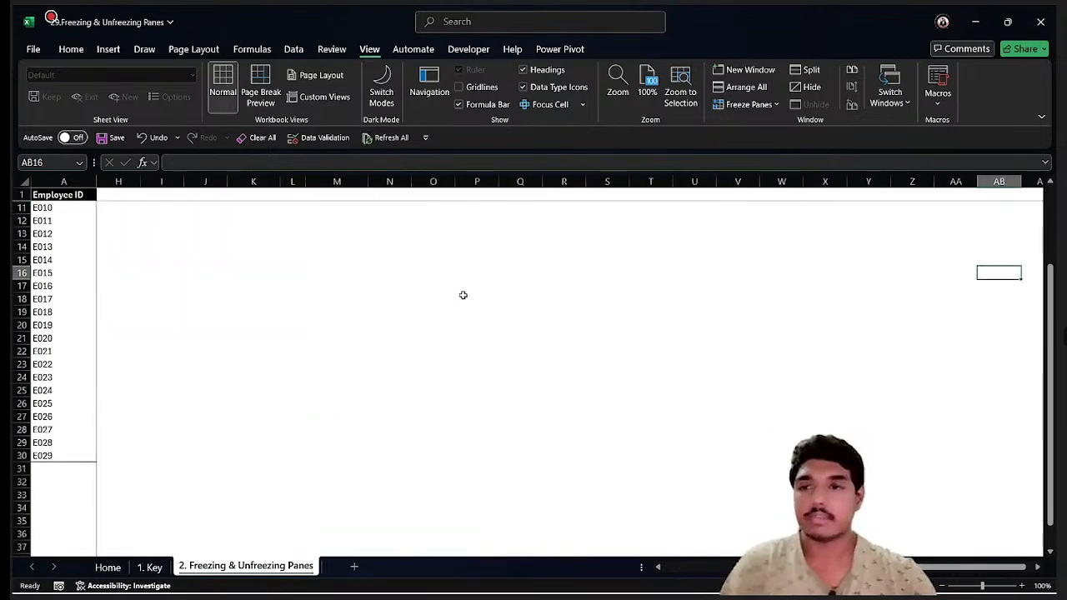
- Make A1 the active cell and return to the start of the employee table
left_click(69, 194)
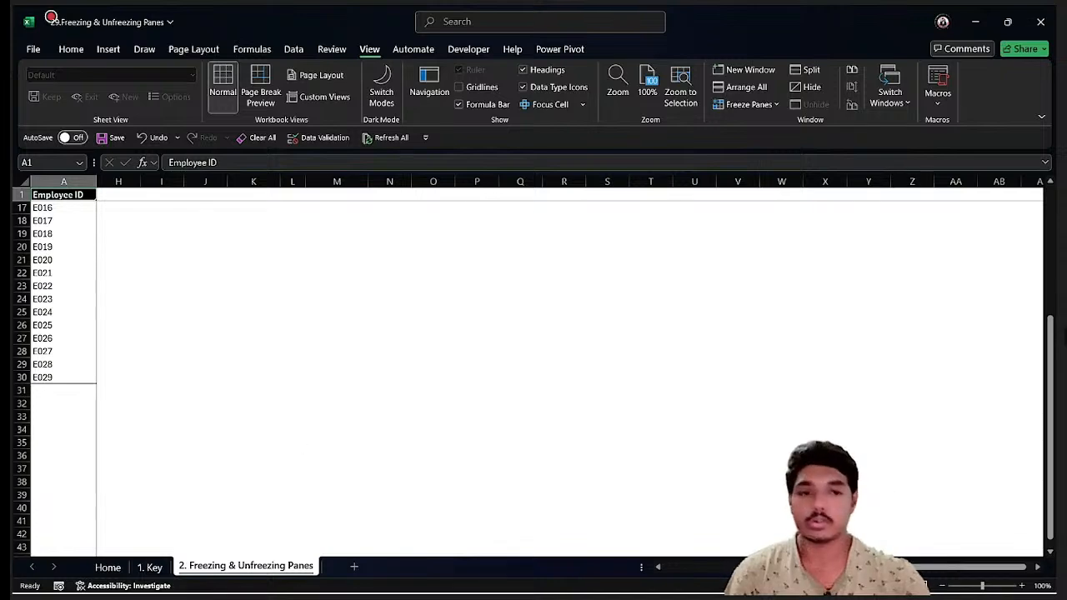
scroll(126, 434, "left", 6)
scroll(141, 287, "up", 5)
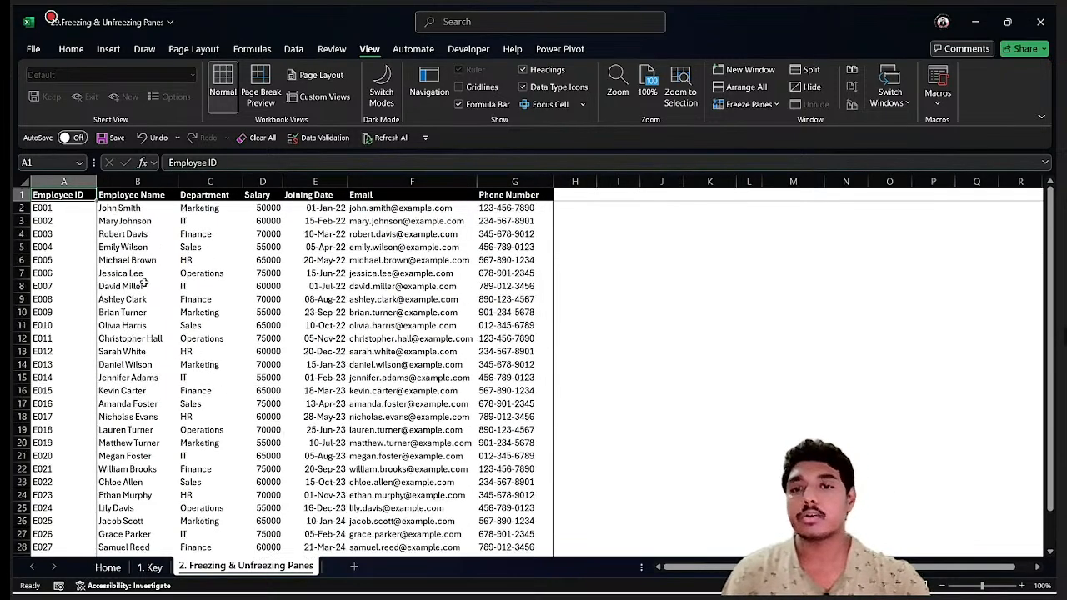
left_click(134, 221)
left_click(267, 233)
left_click(125, 273)
left_click(314, 296)
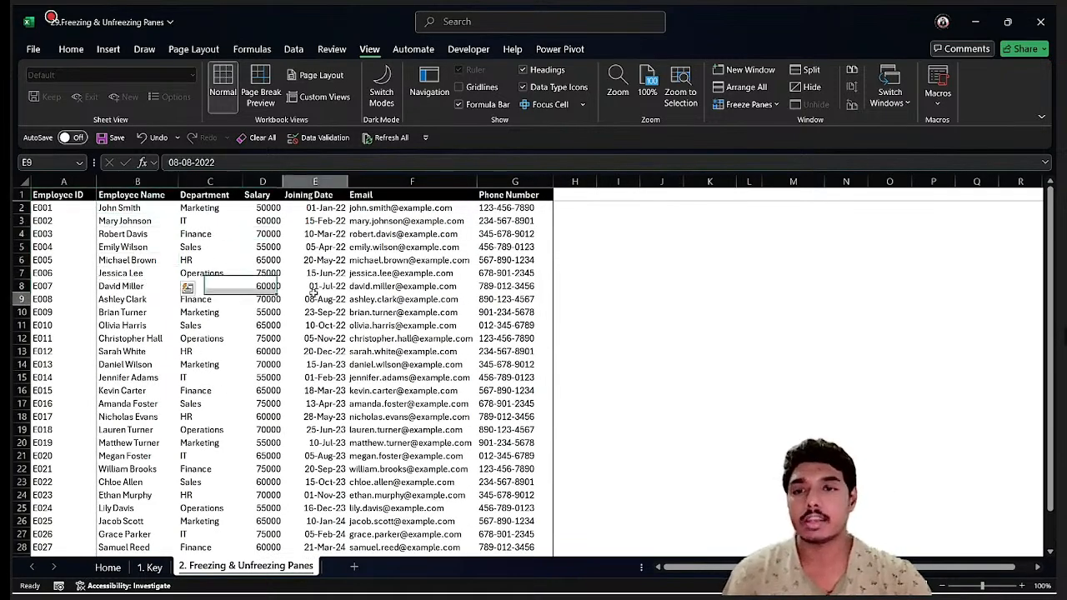
left_click(400, 260)
left_click(125, 286)
left_click(125, 221)
left_click(262, 272)
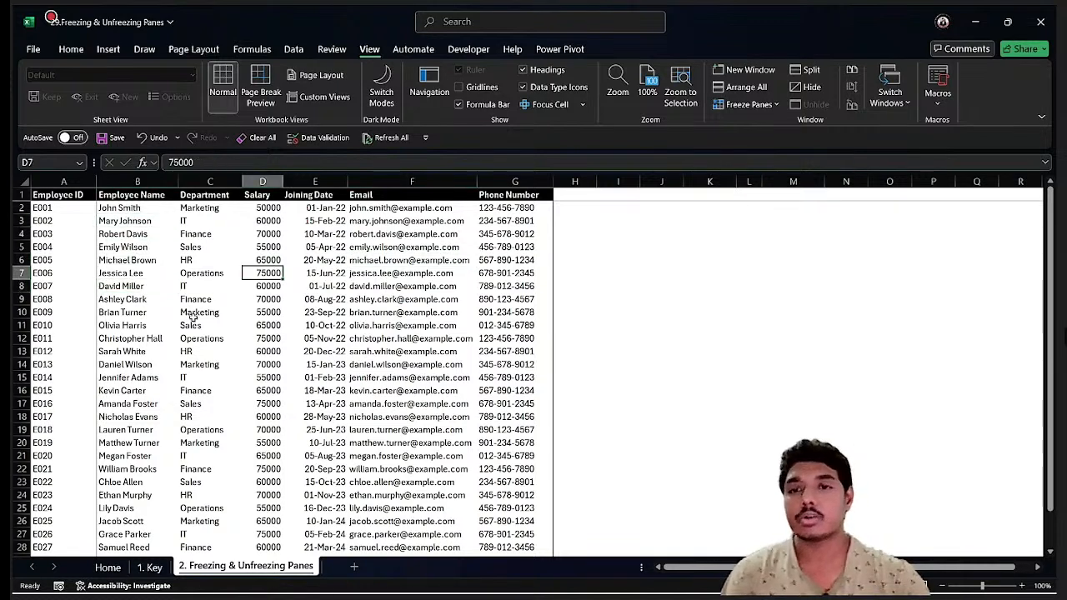
left_click(125, 364)
left_click(355, 300)
left_click(133, 311)
left_click(355, 268)
left_click(392, 351)
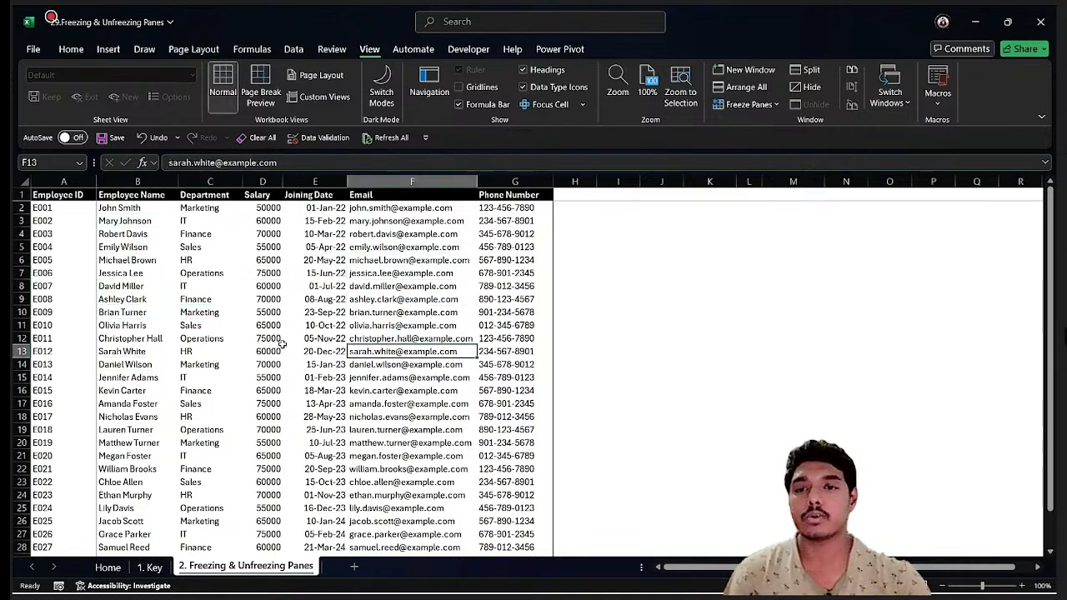
left_click(212, 338)
left_click(125, 286)
left_click(208, 273)
left_click(138, 286)
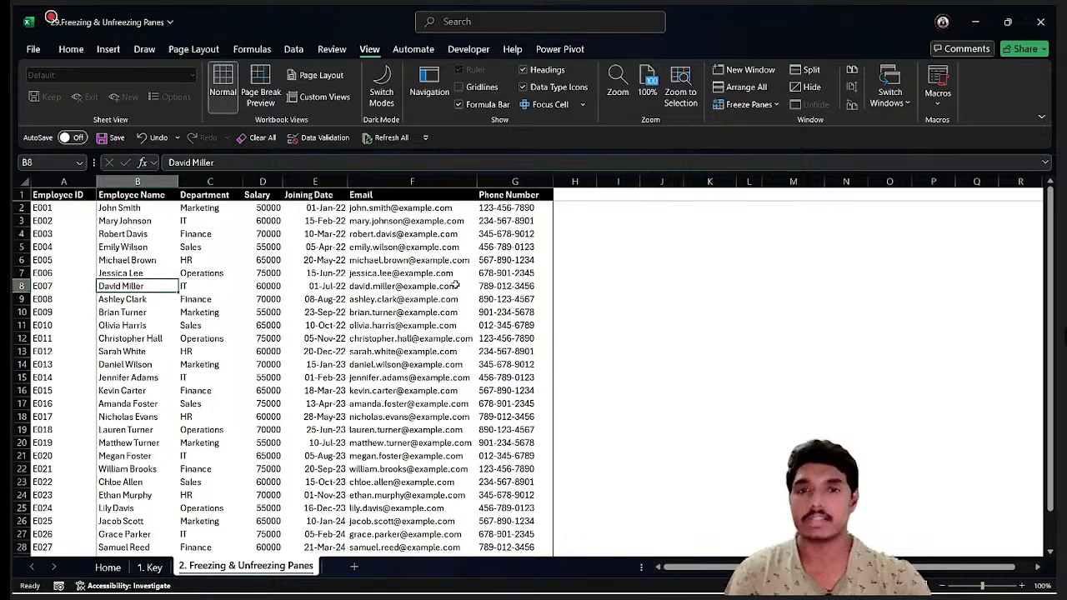
- Unfreeze the header row and the Employee ID column
left_click(755, 105)
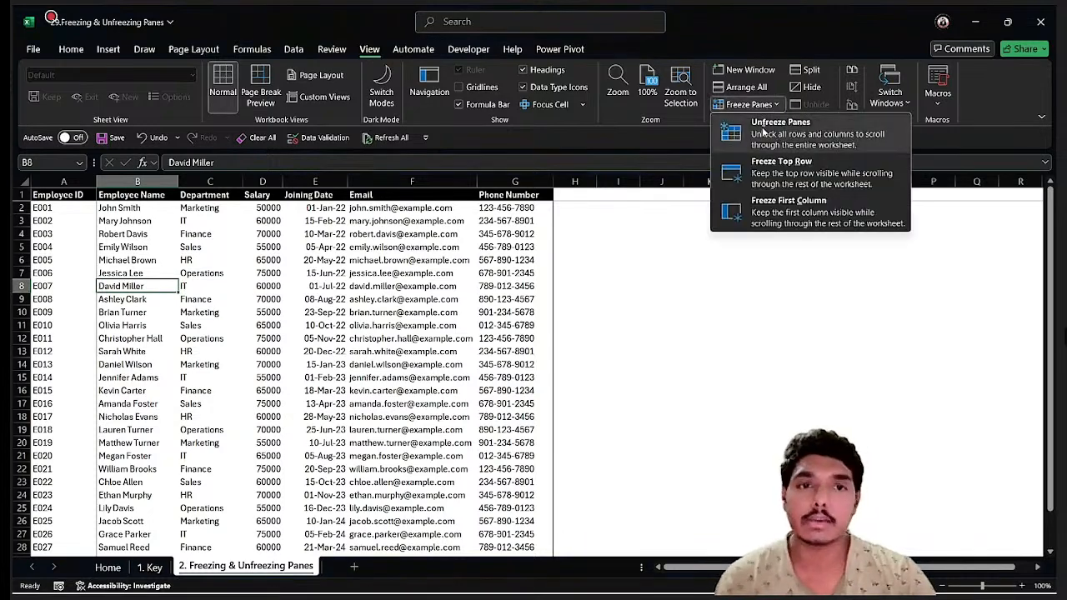
left_click(763, 130)
- Freeze the panes based on cell D11 to test scrolling through the table, and unfreeze them again
left_click(264, 327)
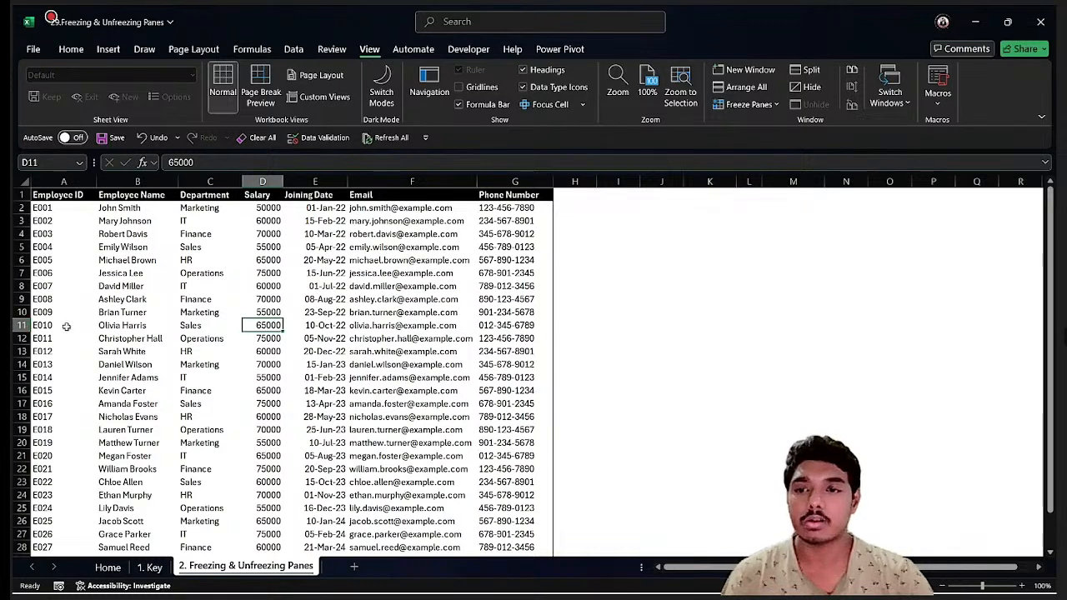
left_click(748, 105)
left_click(775, 135)
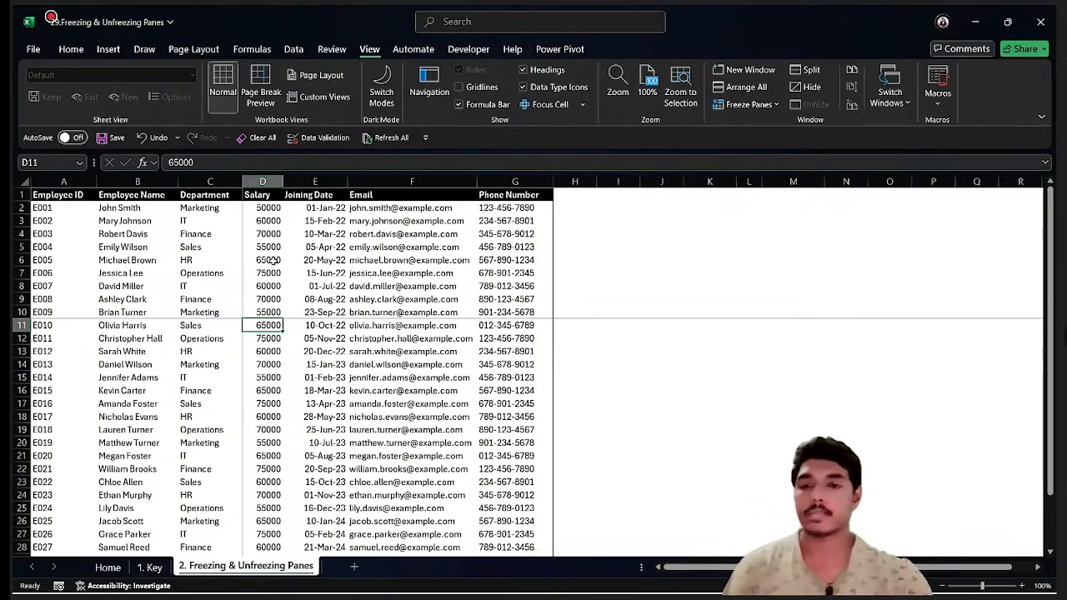
scroll(340, 255, "down", 4)
scroll(382, 273, "up", 4)
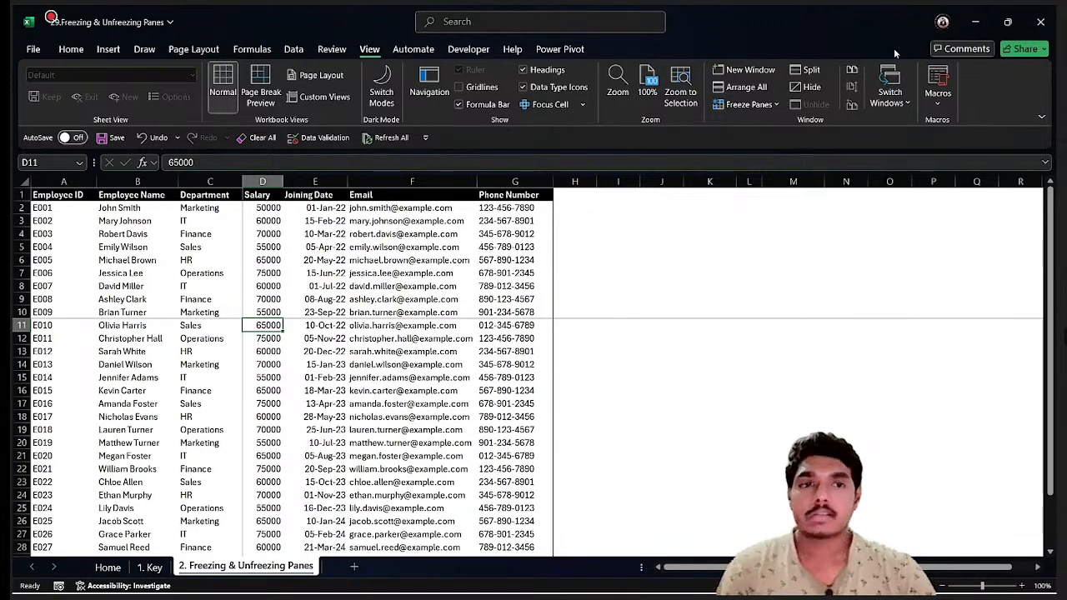
left_click(751, 104)
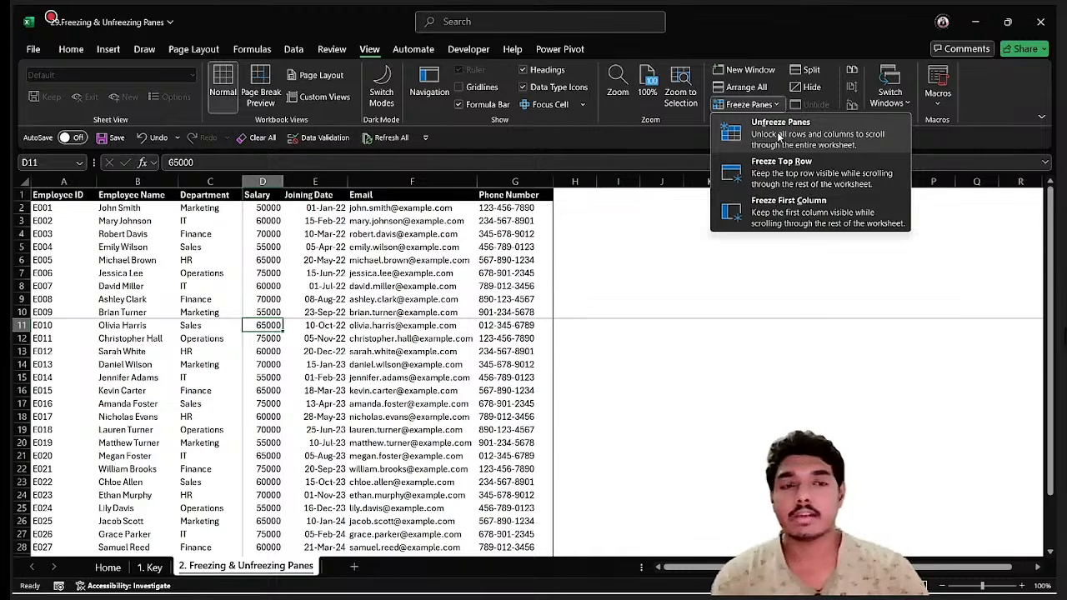
left_click(779, 135)
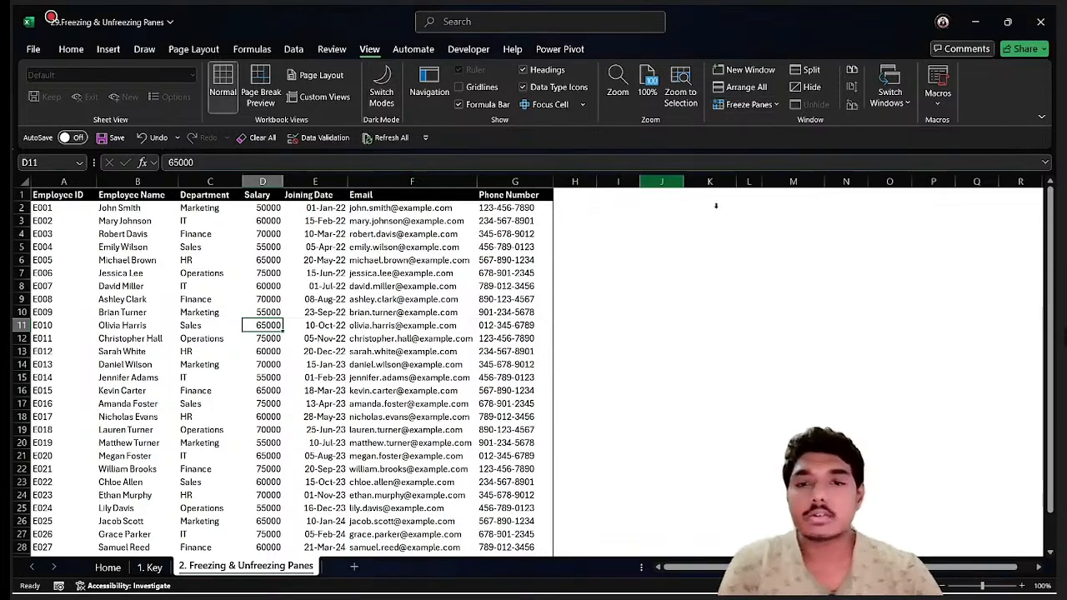
- Switch to the 30.Format Painter workbook and open the sheet 2. Format Painter
key("alt+Tab")
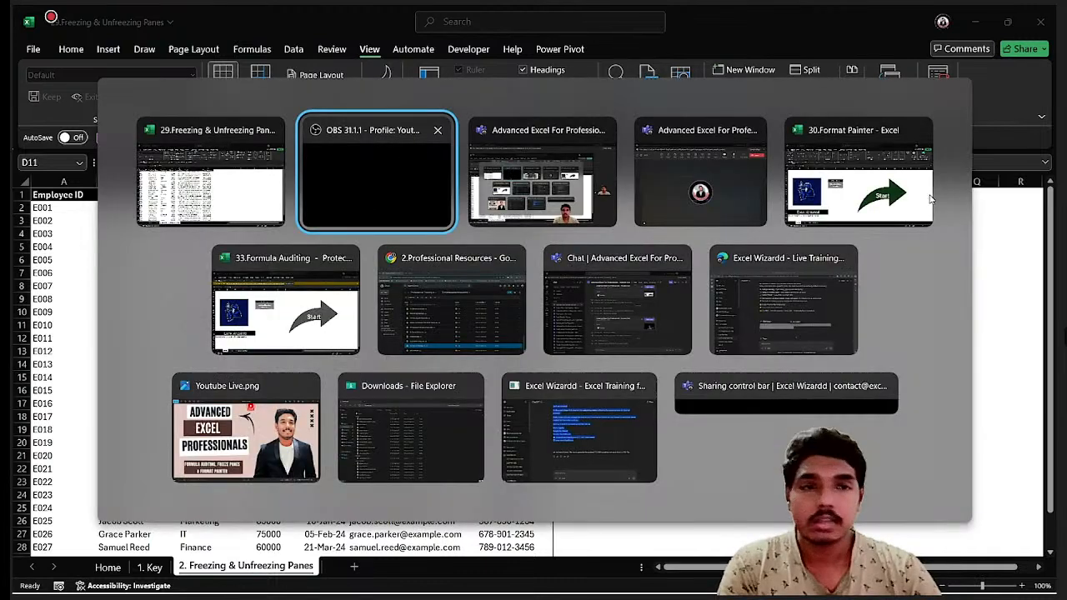
left_click(864, 180)
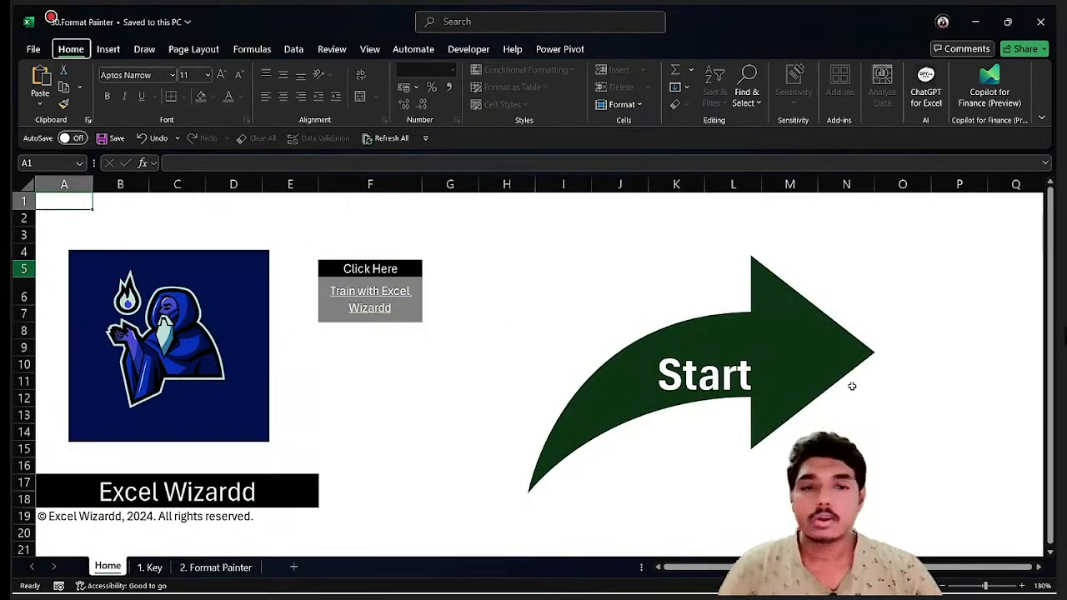
left_click(808, 377)
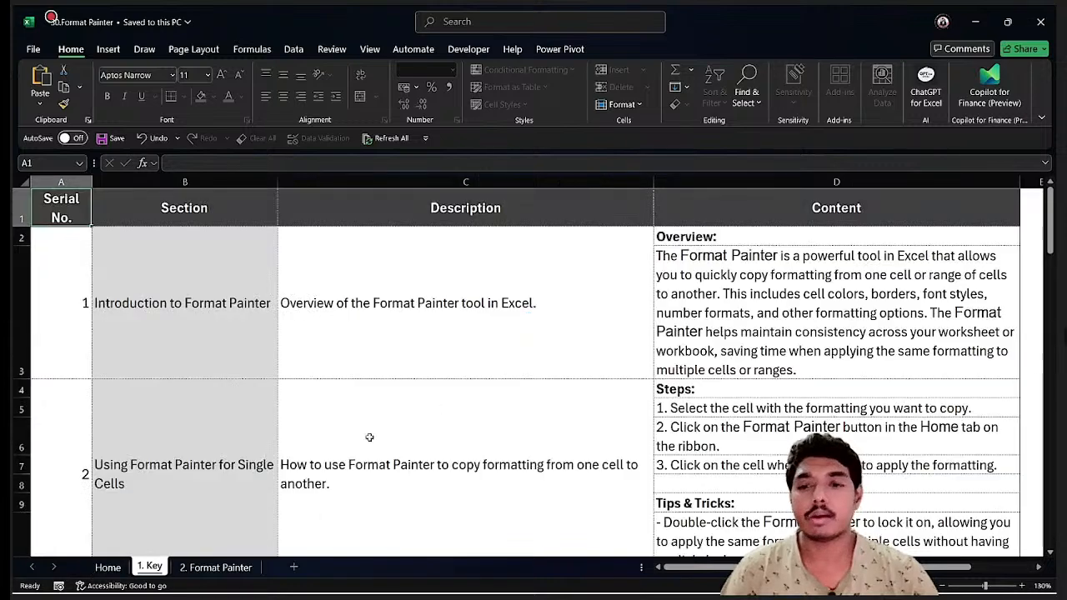
left_click(215, 568)
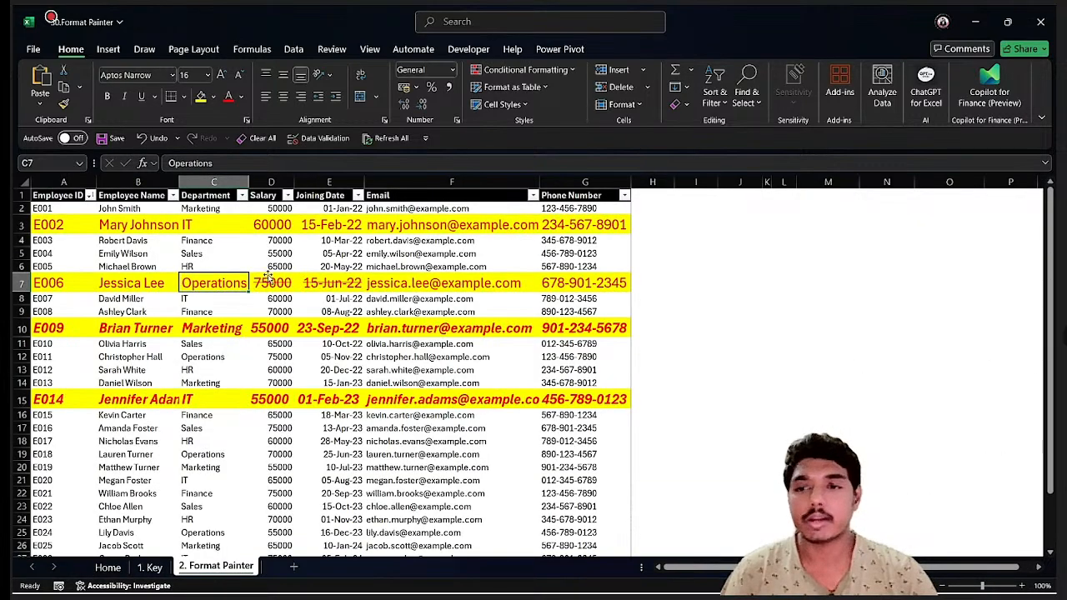
- Make the record of employee E004 in A5:G5 bold, italic and underlined
left_click_drag(50, 219, 609, 224)
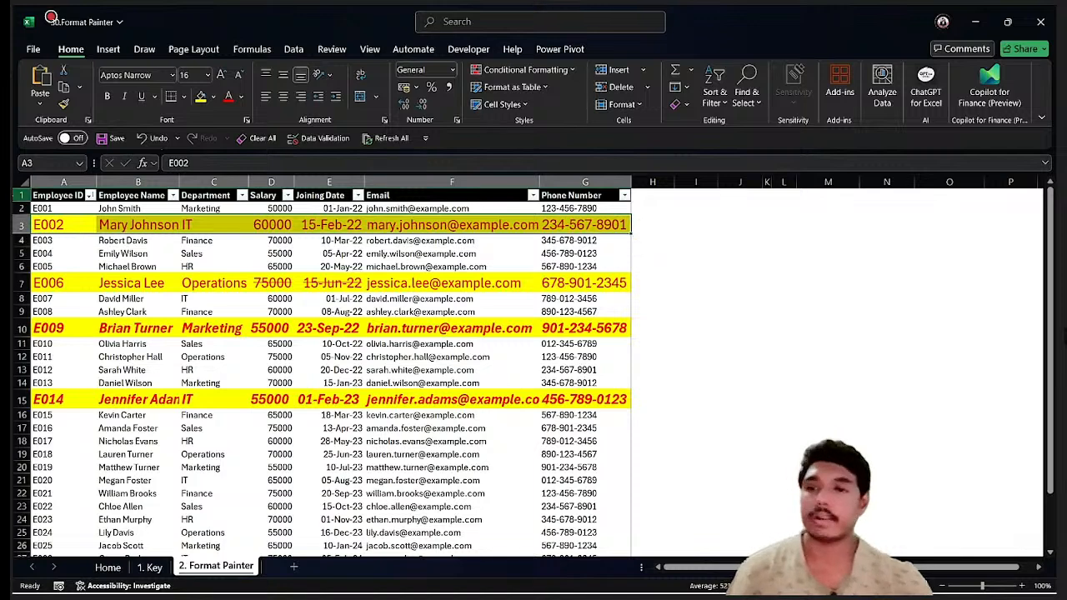
left_click_drag(45, 254, 586, 252)
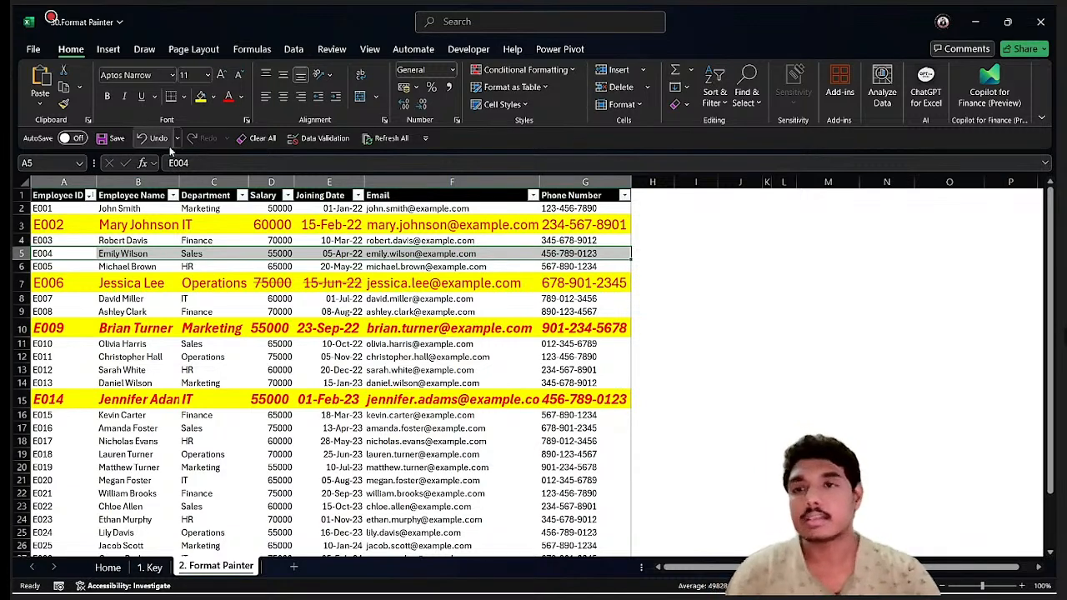
left_click(106, 96)
left_click(125, 97)
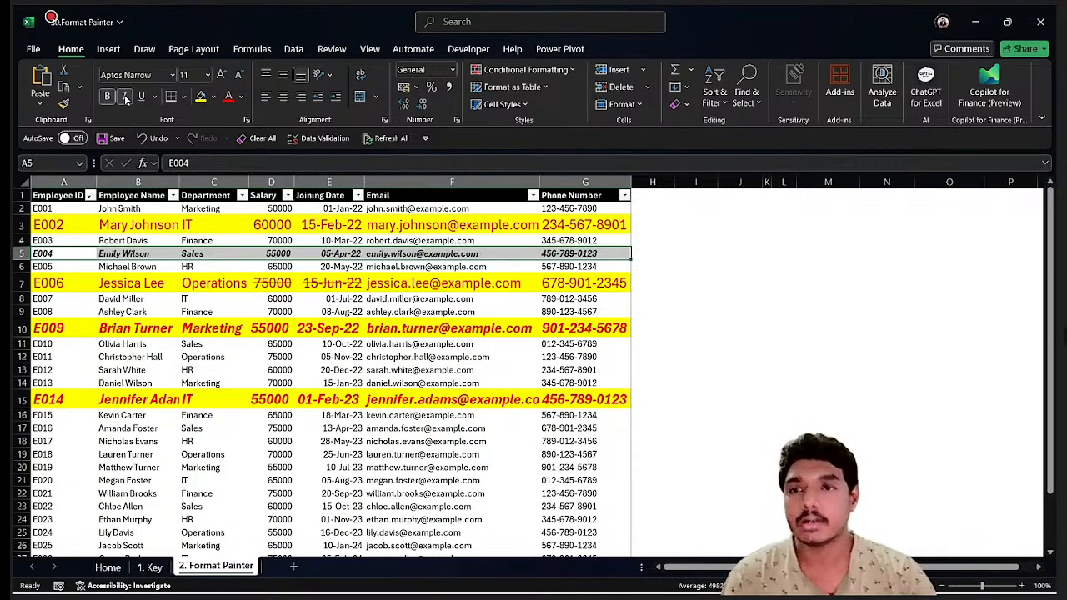
left_click(141, 97)
- Give A5:G5 a yellow fill and red text at size 14, angled counterclockwise
left_click(200, 97)
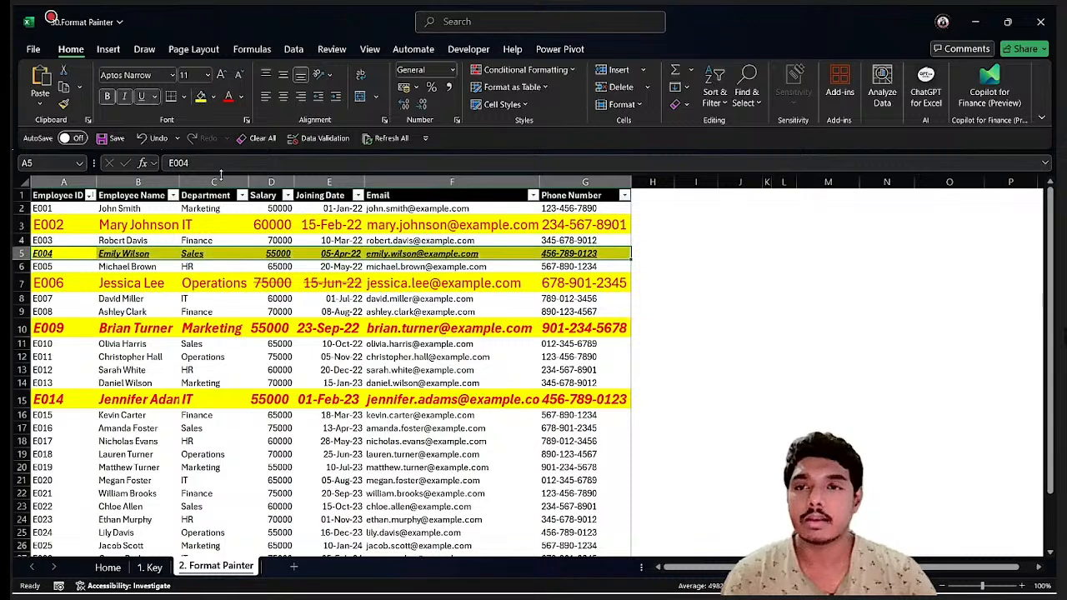
left_click(229, 97)
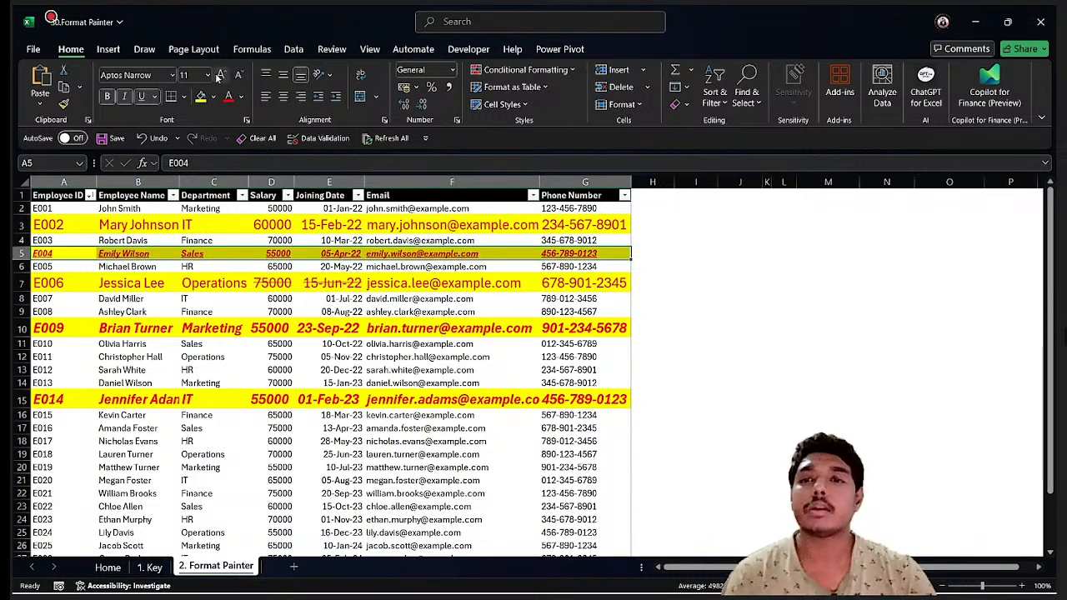
left_click(223, 76)
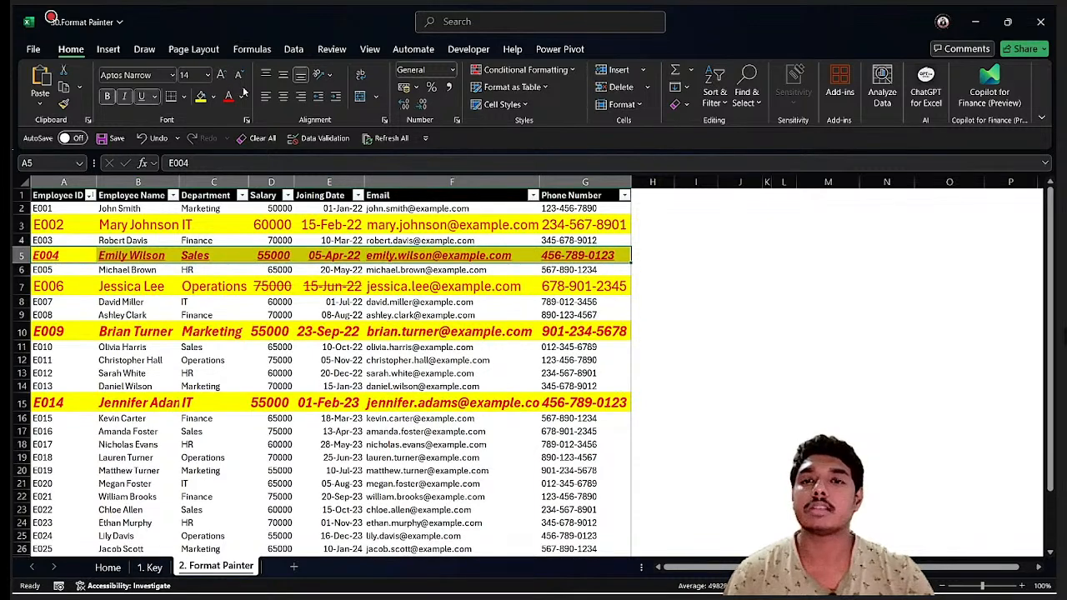
left_click(321, 74)
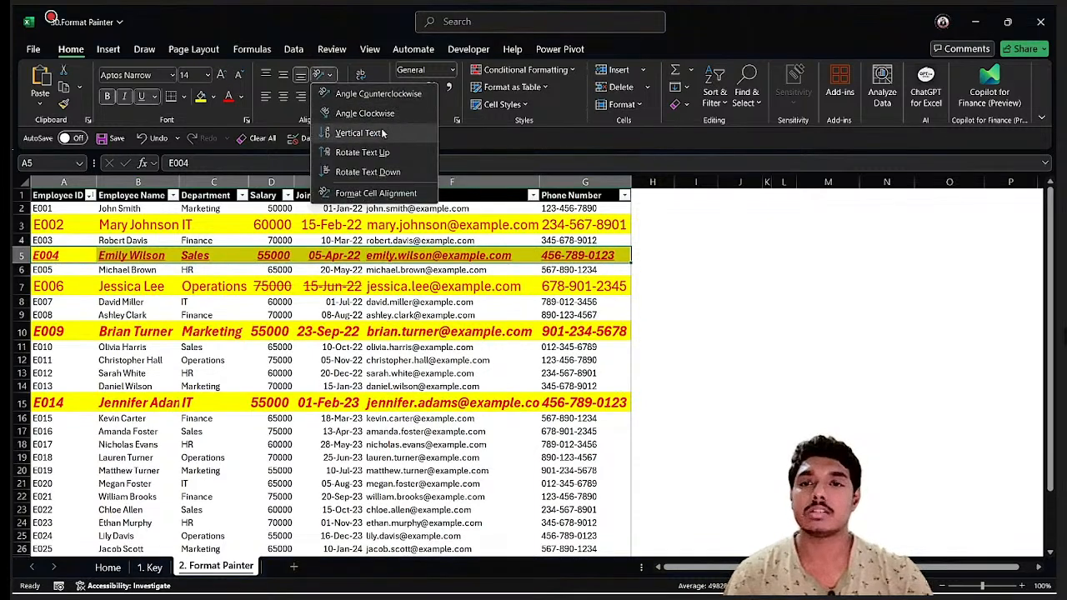
left_click(376, 93)
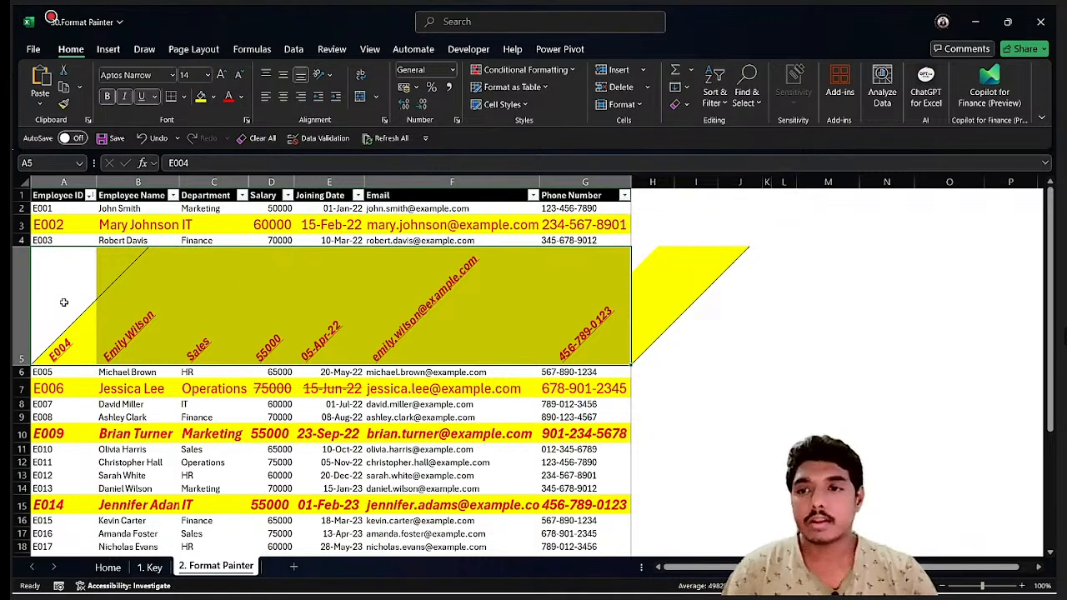
- Copy the formatting of A5:G5 to the record of employee E006 in A7:G7 with Format Painter
left_click_drag(63, 302, 615, 310)
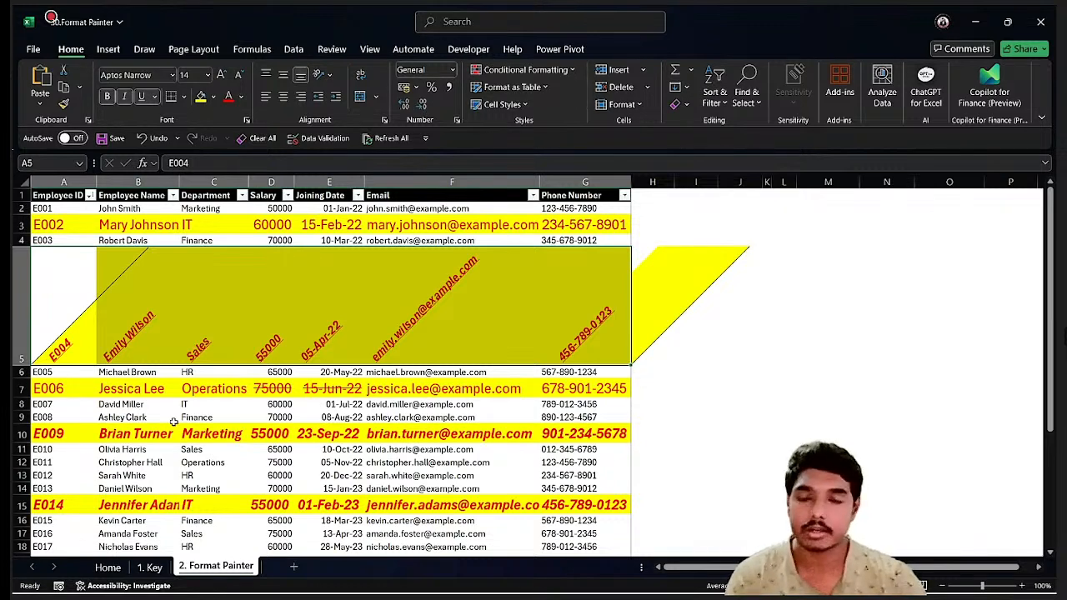
left_click_drag(40, 307, 594, 290)
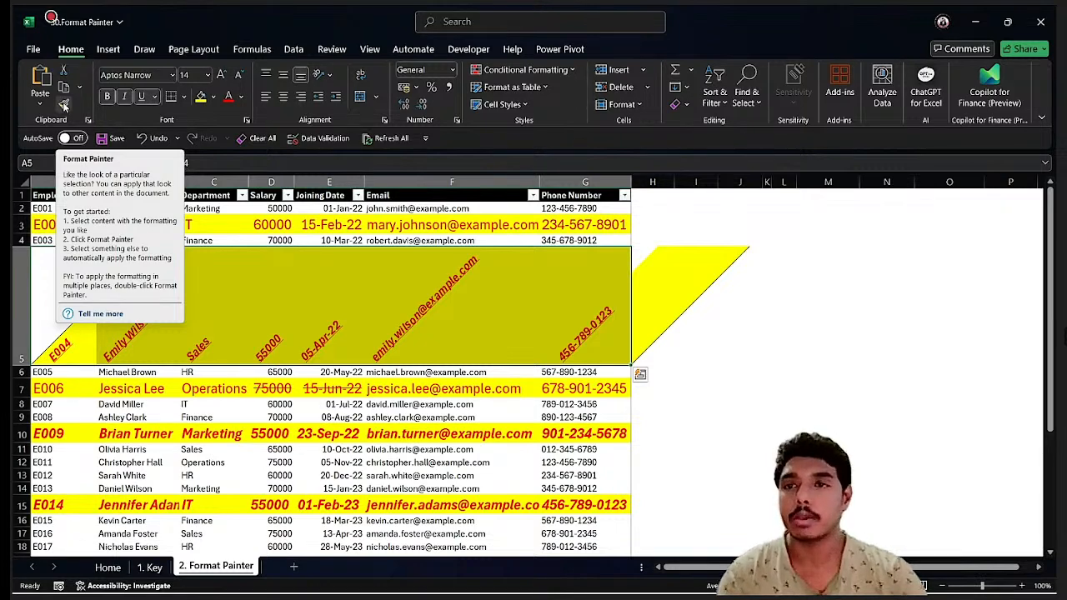
left_click(63, 104)
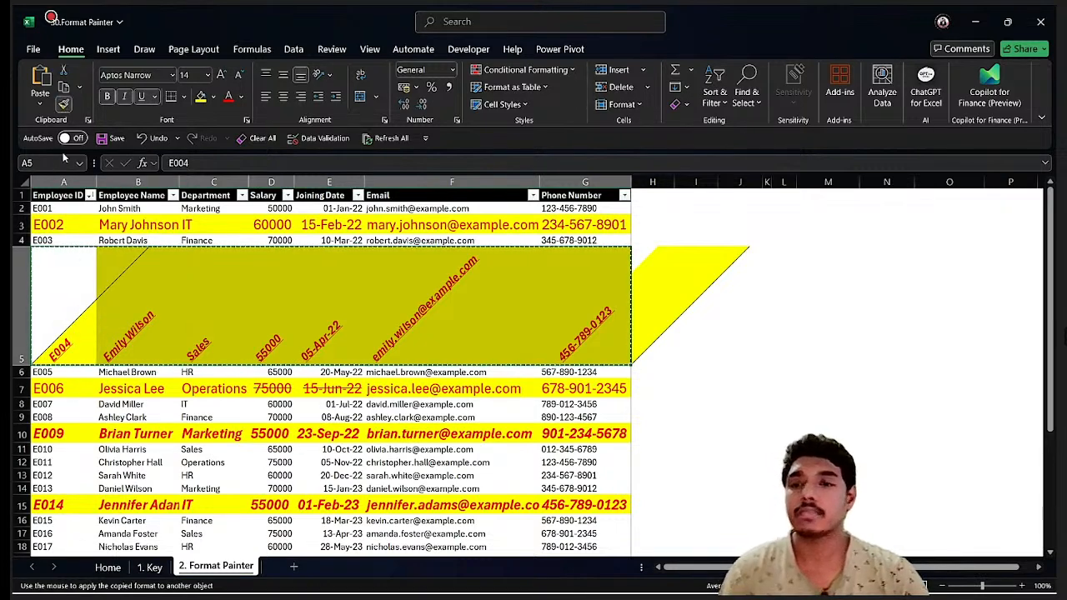
left_click(46, 389)
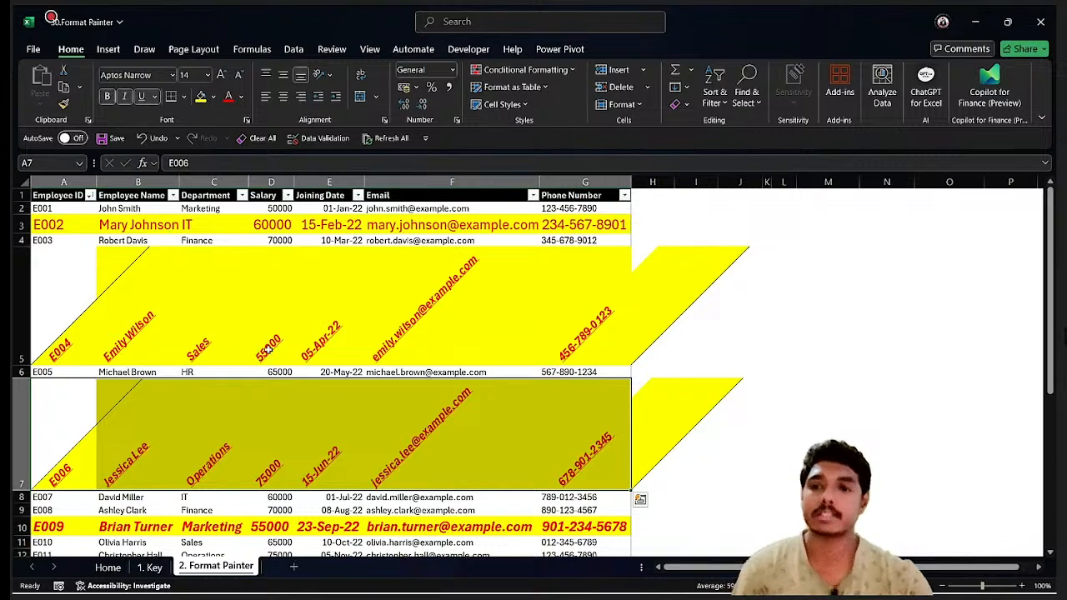
- Read the Format Painter description and look over the remaining employee records further down the table
mouse_move(66, 318)
left_mouse_down()
mouse_move(146, 300)
mouse_move(678, 302)
mouse_move(607, 306)
left_mouse_up()
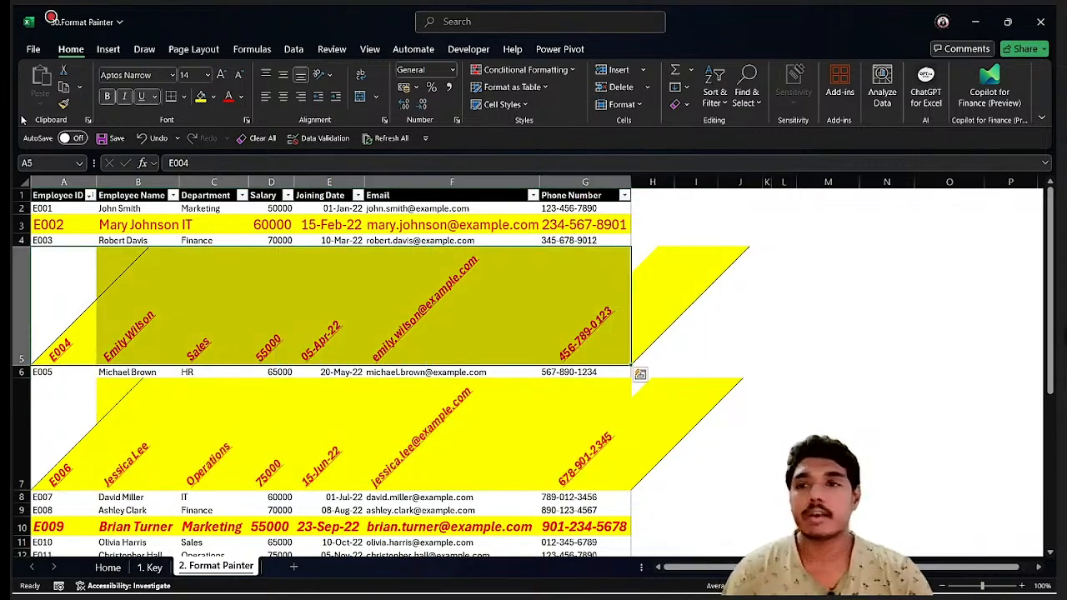
left_click(62, 106)
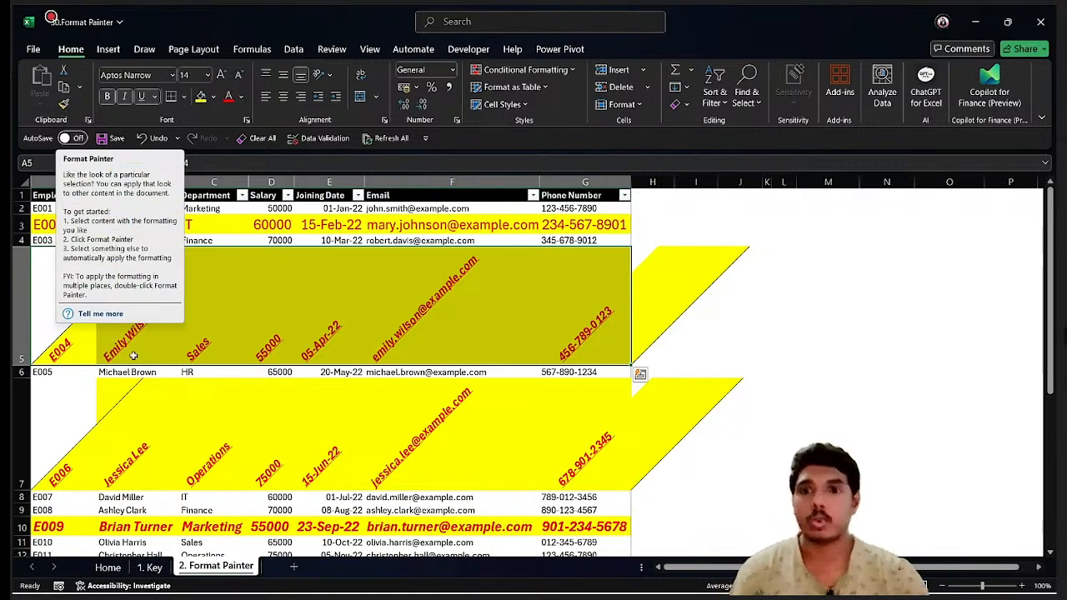
scroll(259, 344, "down", 2)
scroll(98, 263, "up", 2)
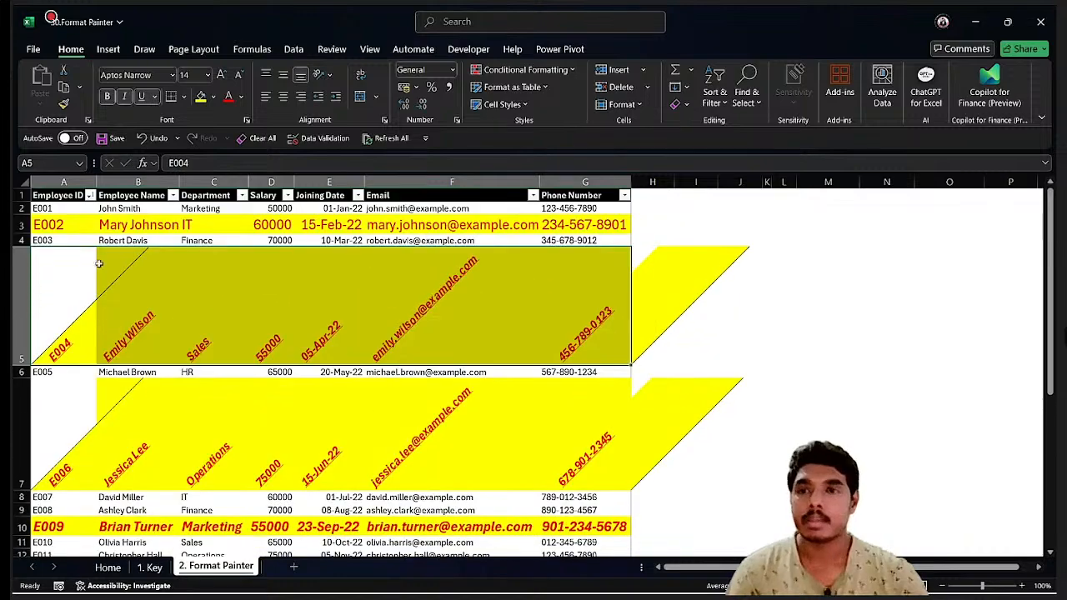
scroll(160, 399, "down", 5)
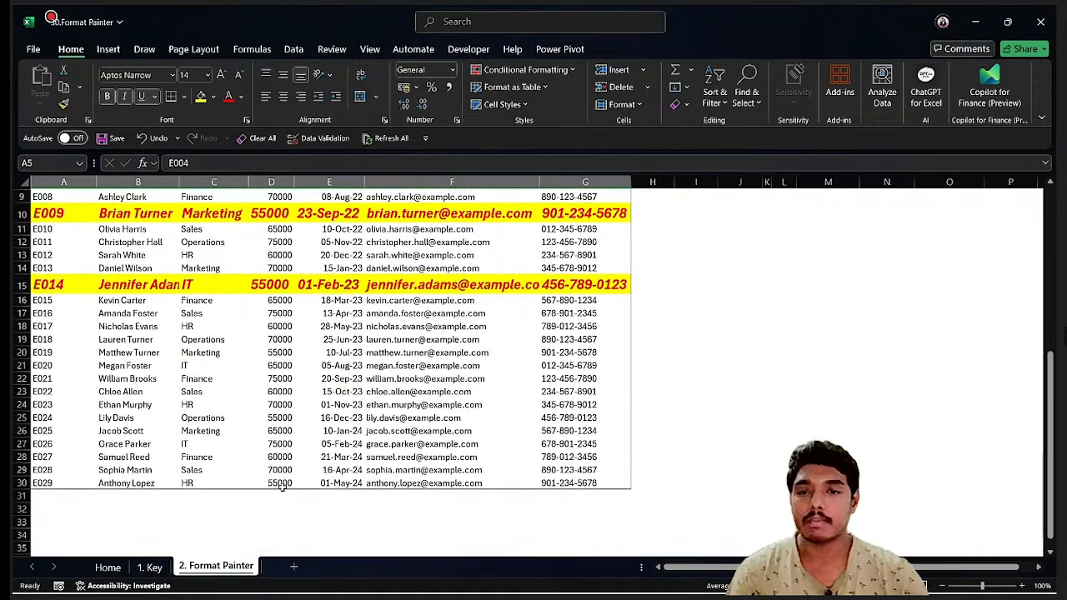
scroll(282, 452, "up", 3)
scroll(282, 452, "up", 1)
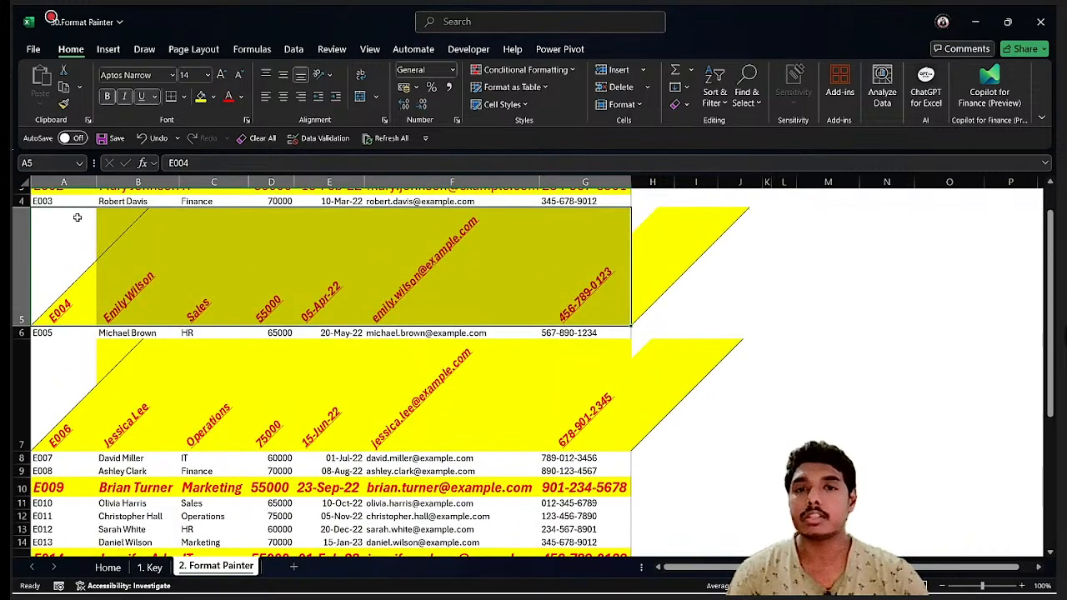
left_click(34, 235)
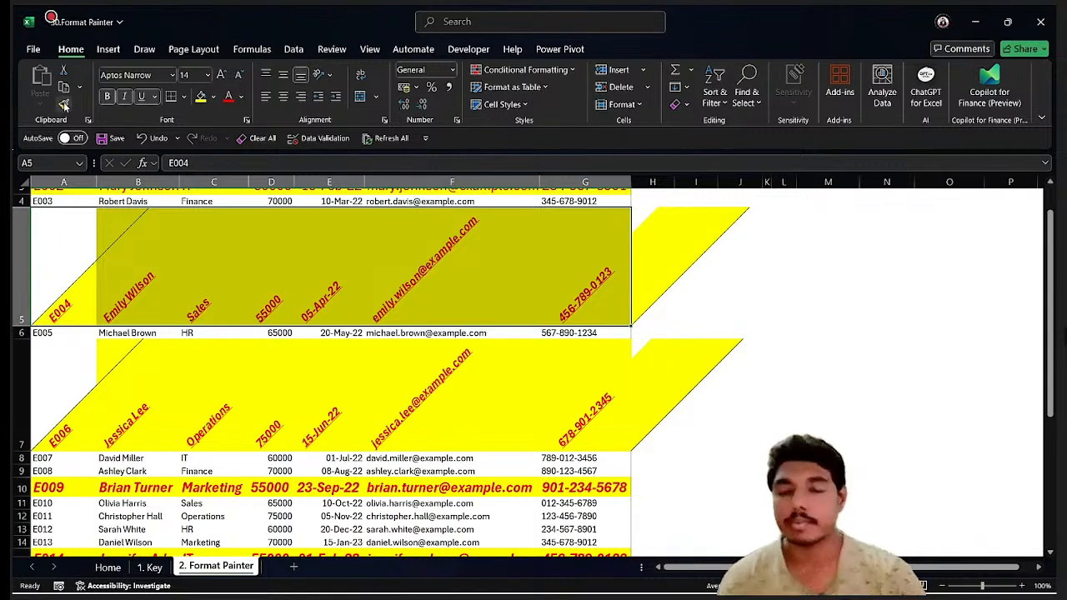
- Lock Format Painter on the formatting of A5:G5 and apply it to the records of employees E011, E013 and E017
mouse_move(48, 278)
left_mouse_down()
mouse_move(647, 269)
mouse_move(610, 268)
left_mouse_up()
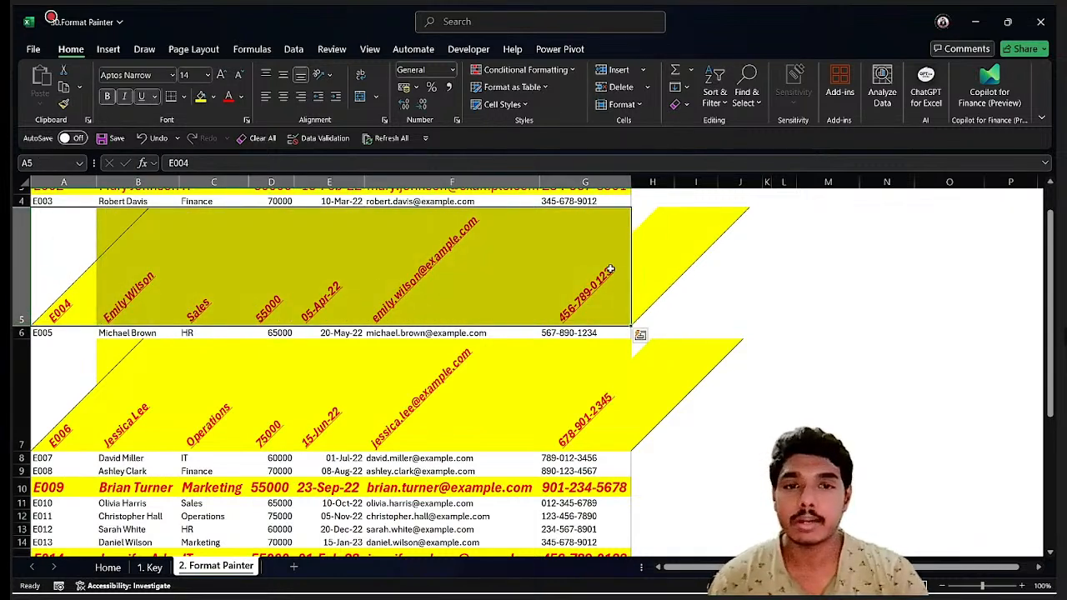
left_click(64, 105)
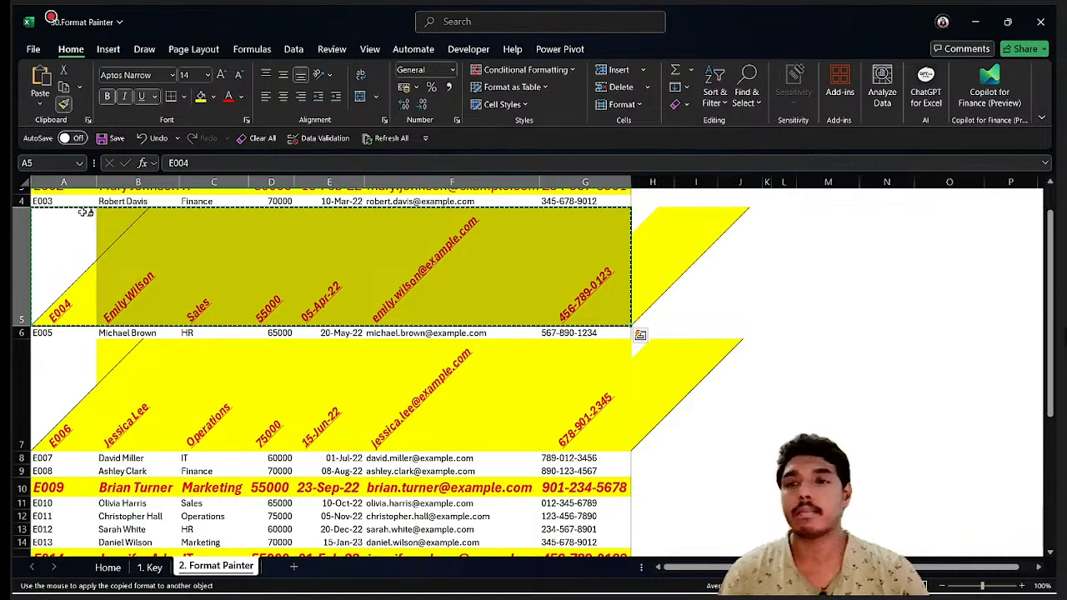
scroll(163, 374, "down", 2)
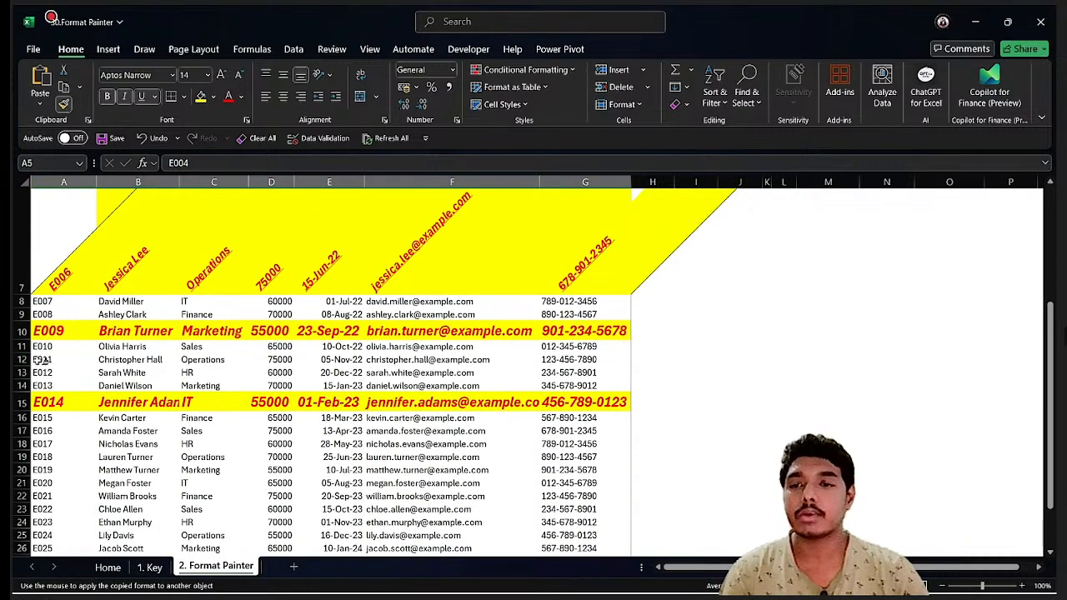
left_click(43, 360)
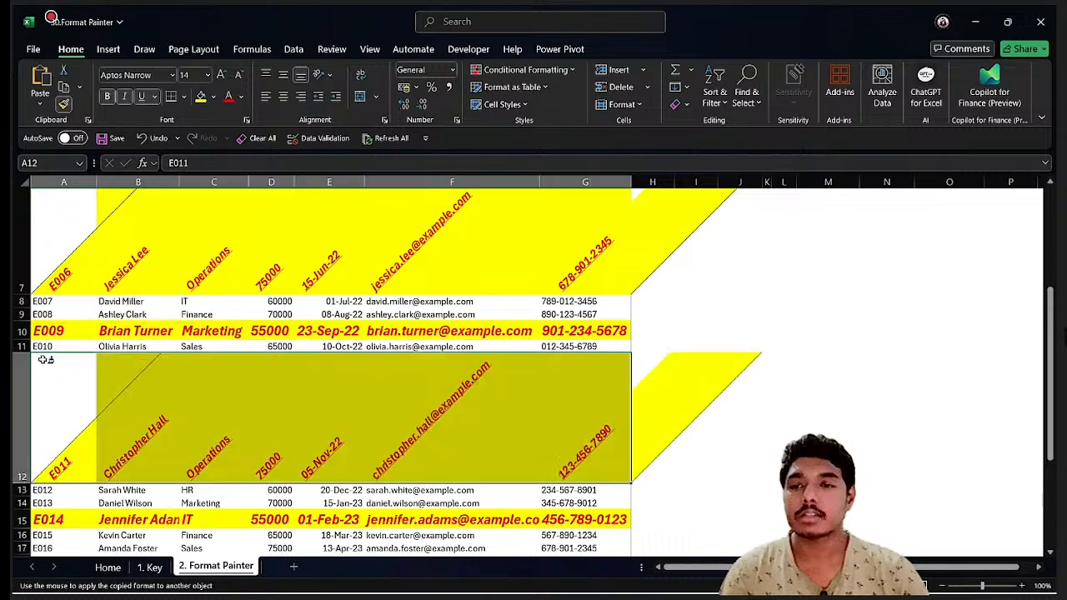
left_click(44, 503)
scroll(166, 402, "down", 2)
left_click(43, 472)
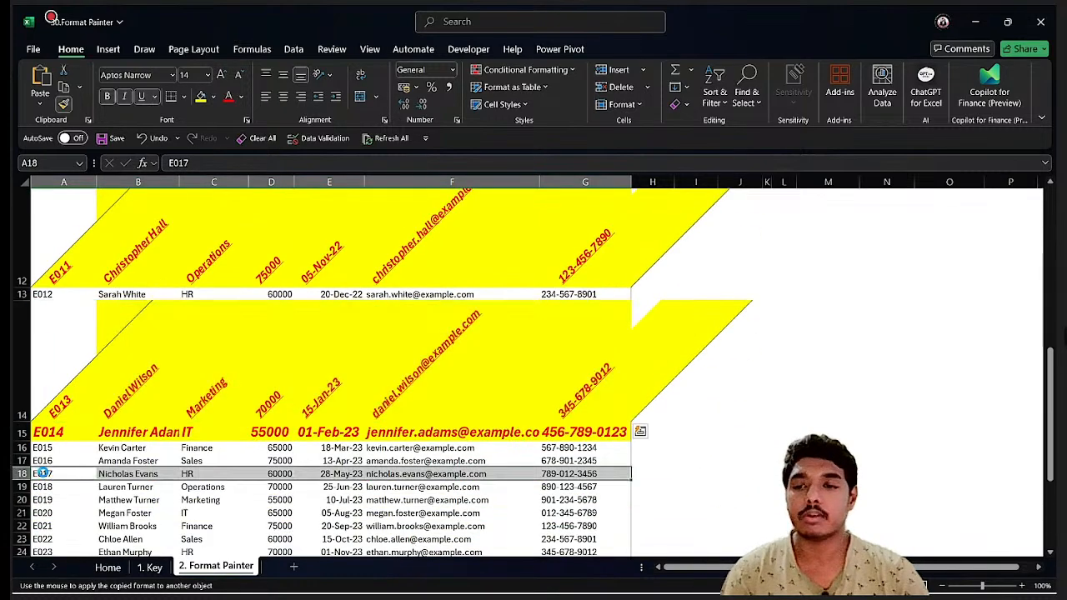
- Apply the copied formatting to the records of employees E023, E026 and E028
scroll(166, 434, "down", 2)
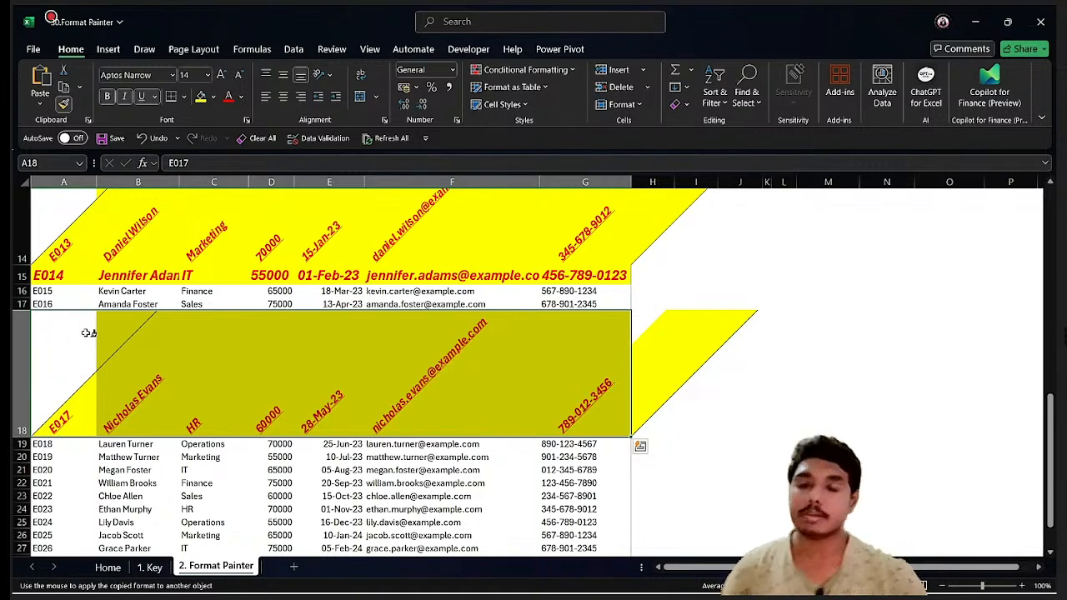
scroll(162, 355, "down", 1)
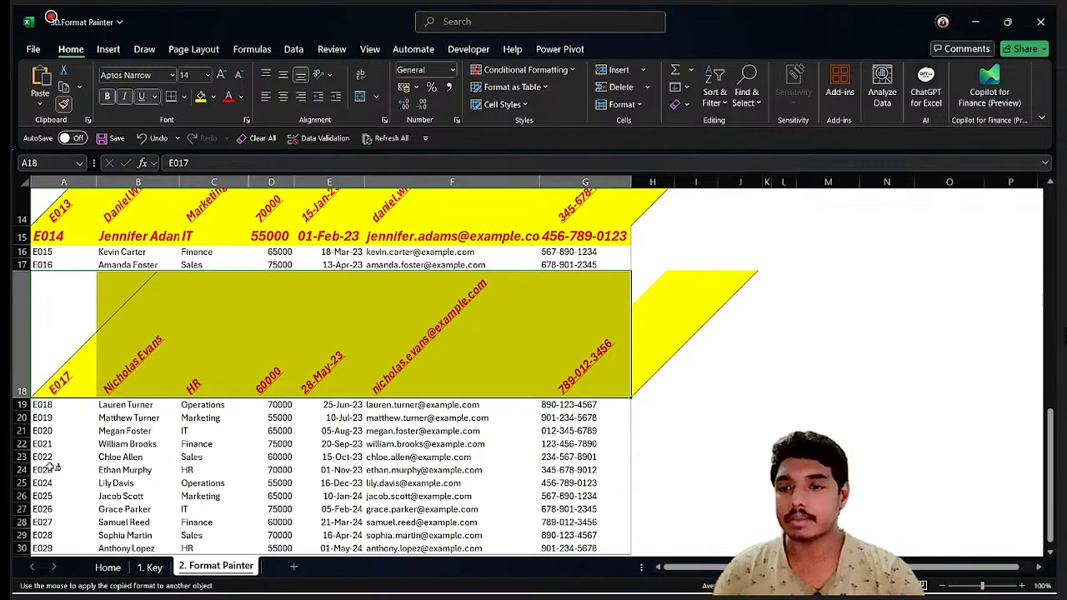
left_click(50, 470)
scroll(50, 450, "down", 3)
left_click(39, 422)
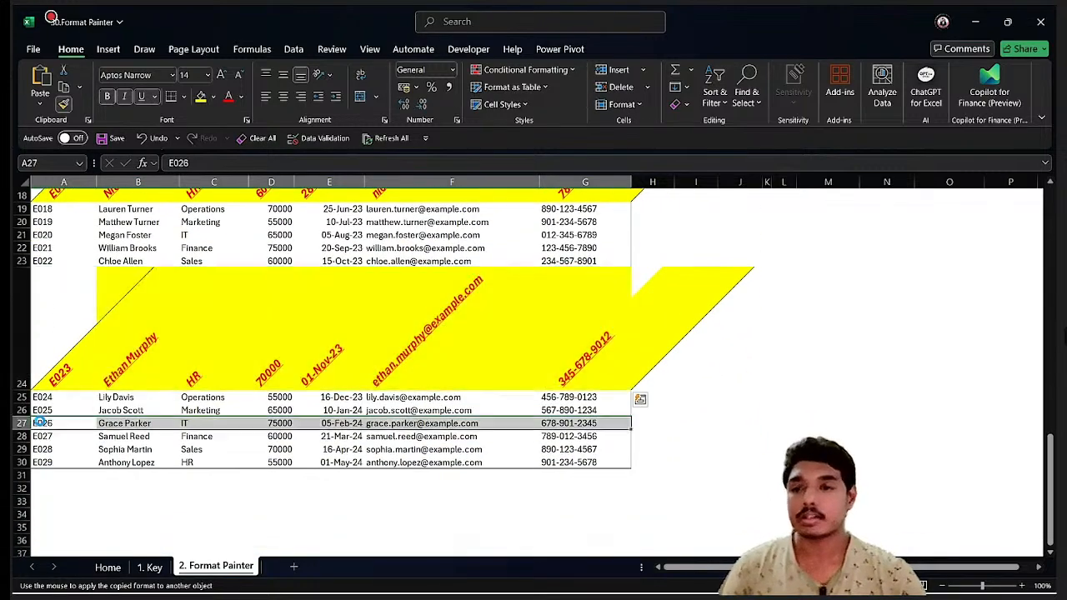
scroll(39, 422, "down", 2)
left_click(39, 436)
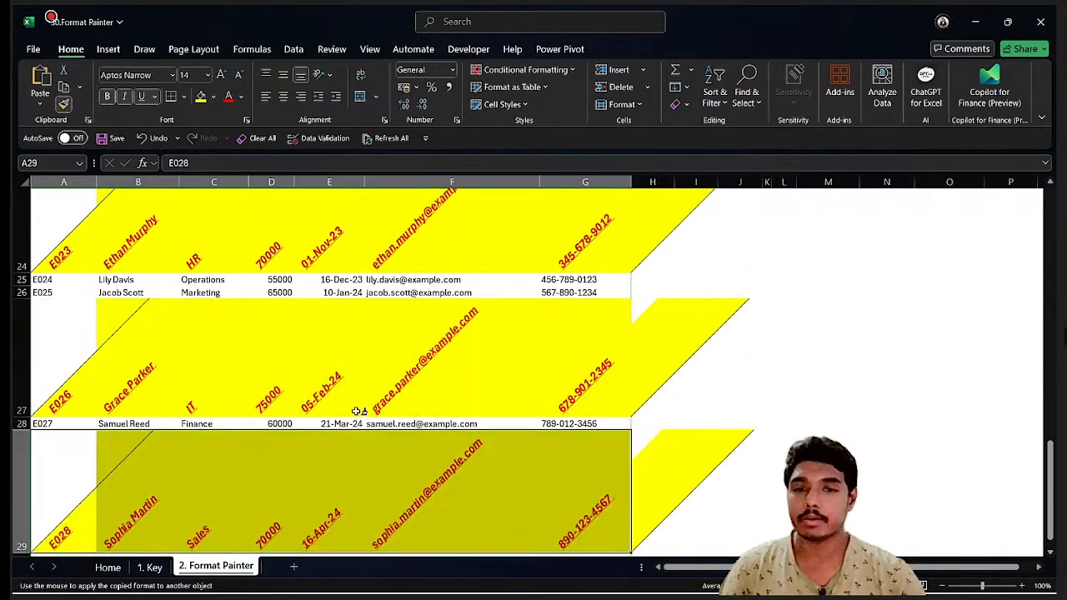
- Apply the copied formatting to the records of employees E024 and E020 and end Format Painter
scroll(359, 411, "down", 1)
scroll(358, 411, "up", 3)
left_click(38, 397)
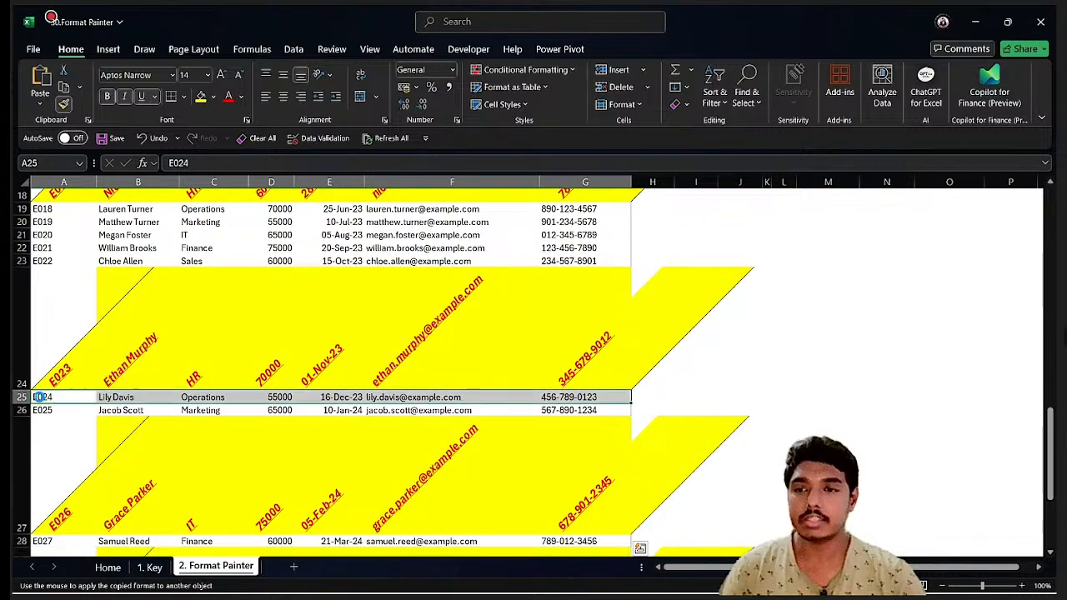
scroll(48, 421, "up", 2)
left_click(46, 429)
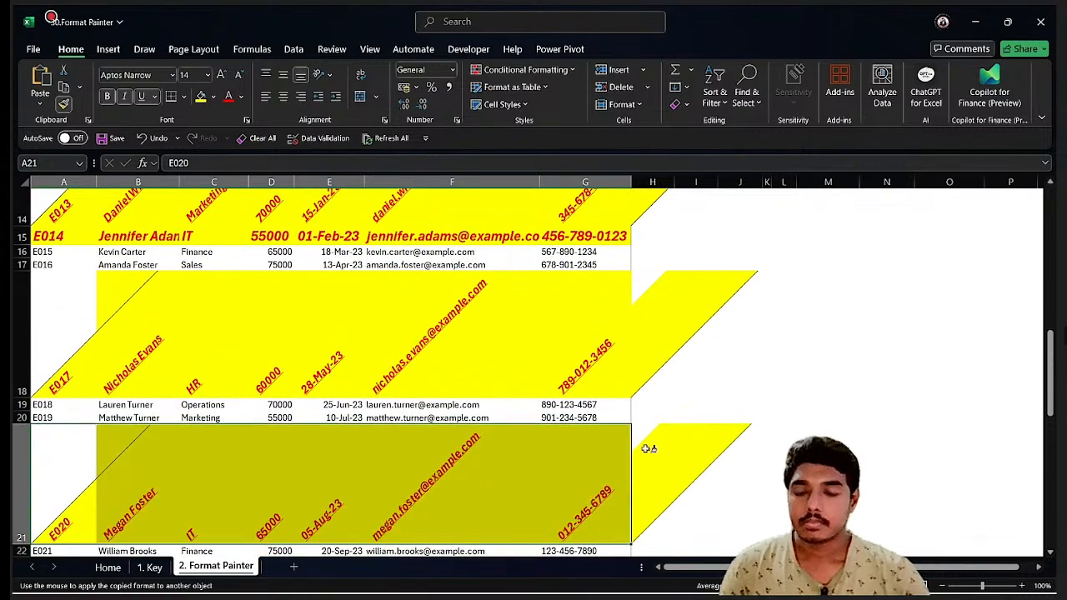
scroll(392, 312, "up", 3)
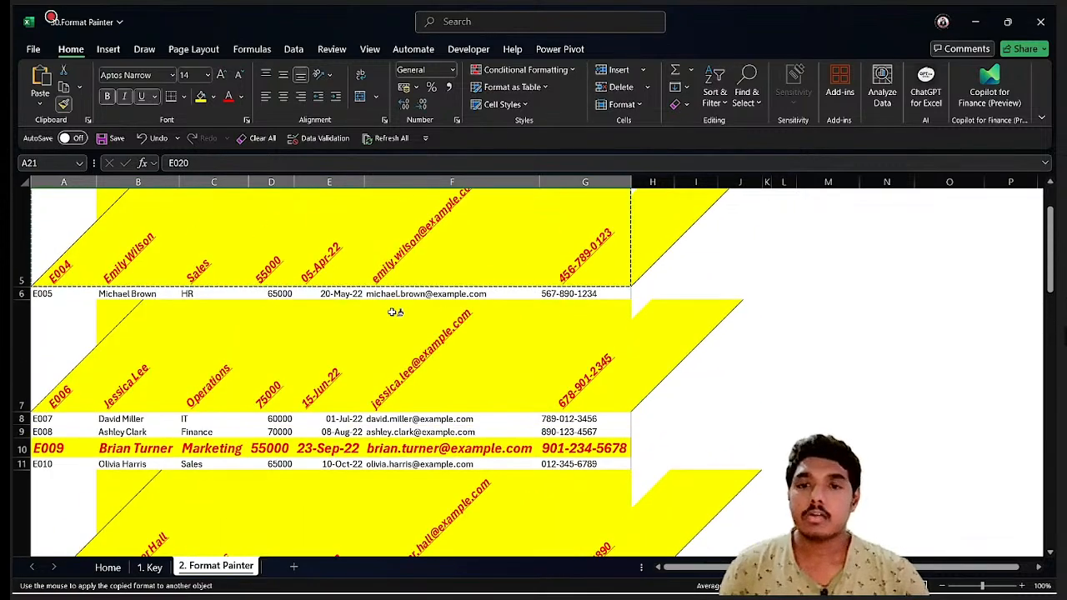
scroll(391, 311, "up", 2)
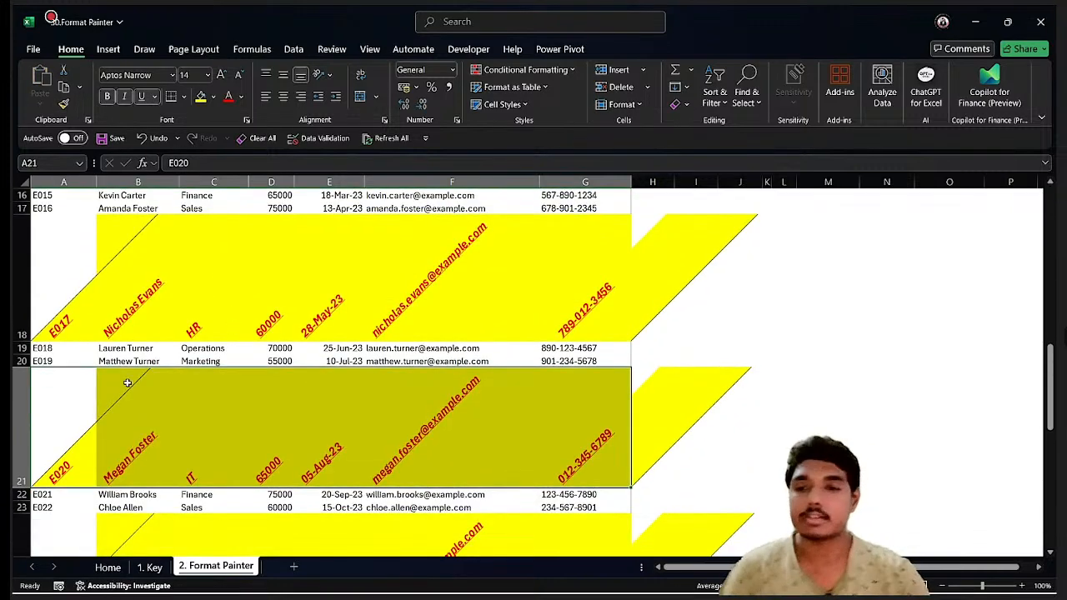
scroll(145, 360, "up", 3)
left_click(218, 443)
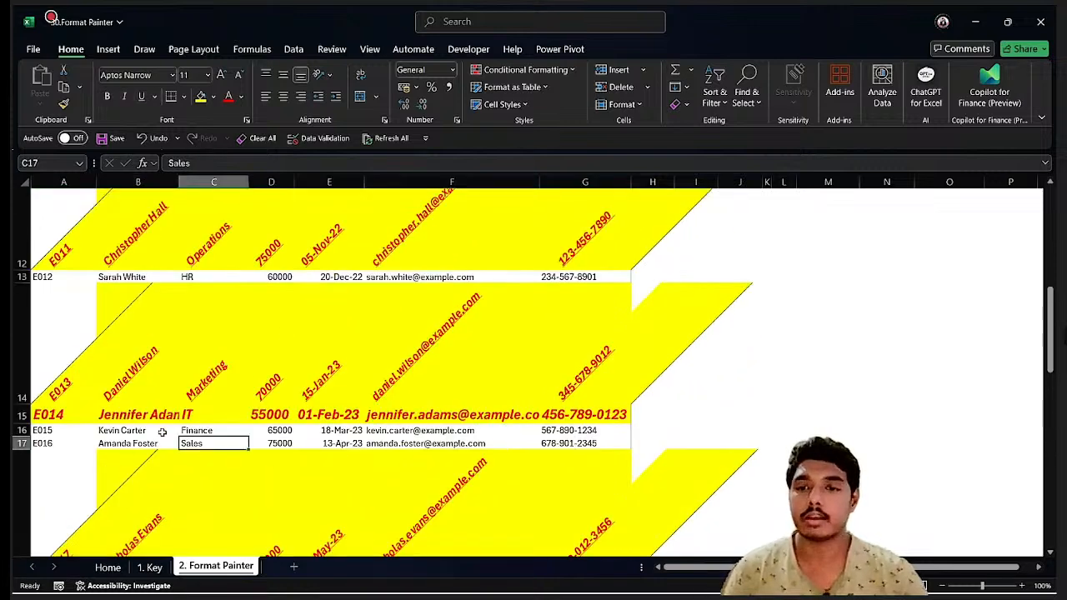
key("Up")
key("Left")
left_click(209, 296)
left_click(426, 287)
left_click(567, 277)
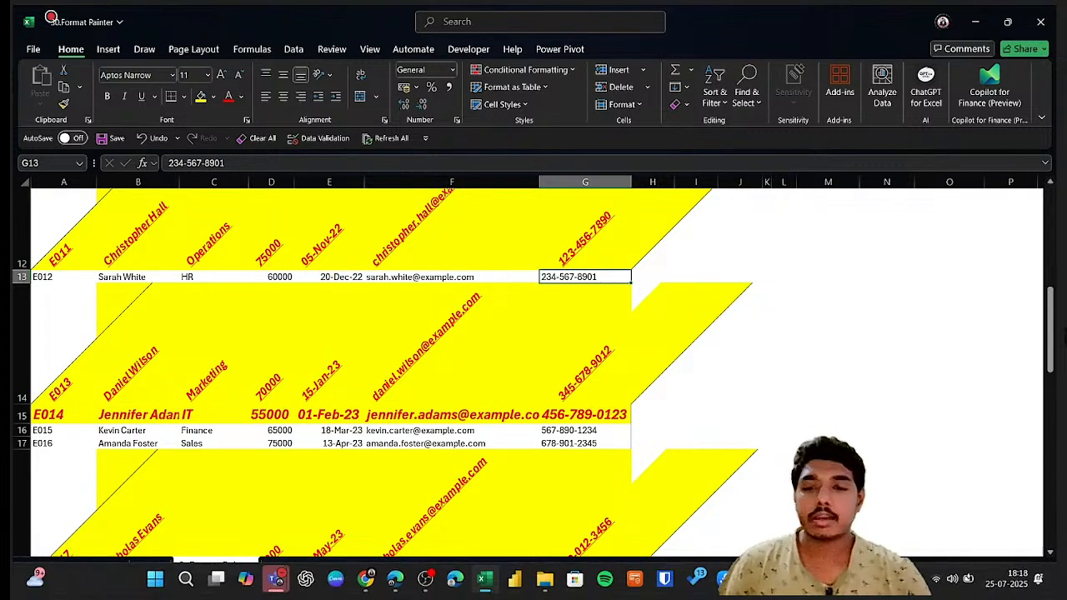
- Enable editing in the 33.Formula Auditing workbook and open its sheet 2.Formula Auditing
mouse_move(498, 581)
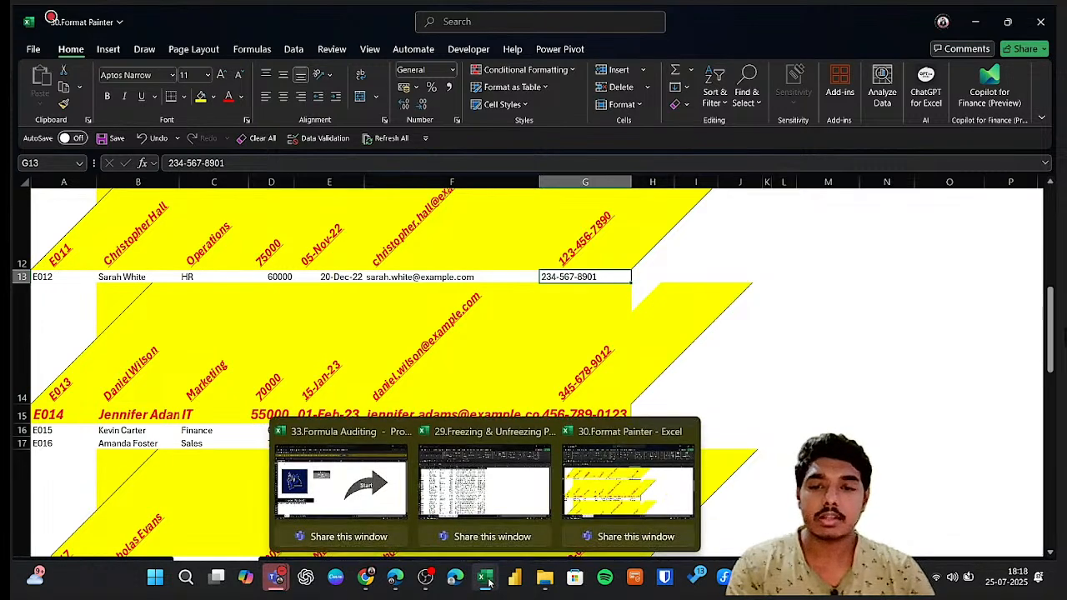
key("alt+Tab")
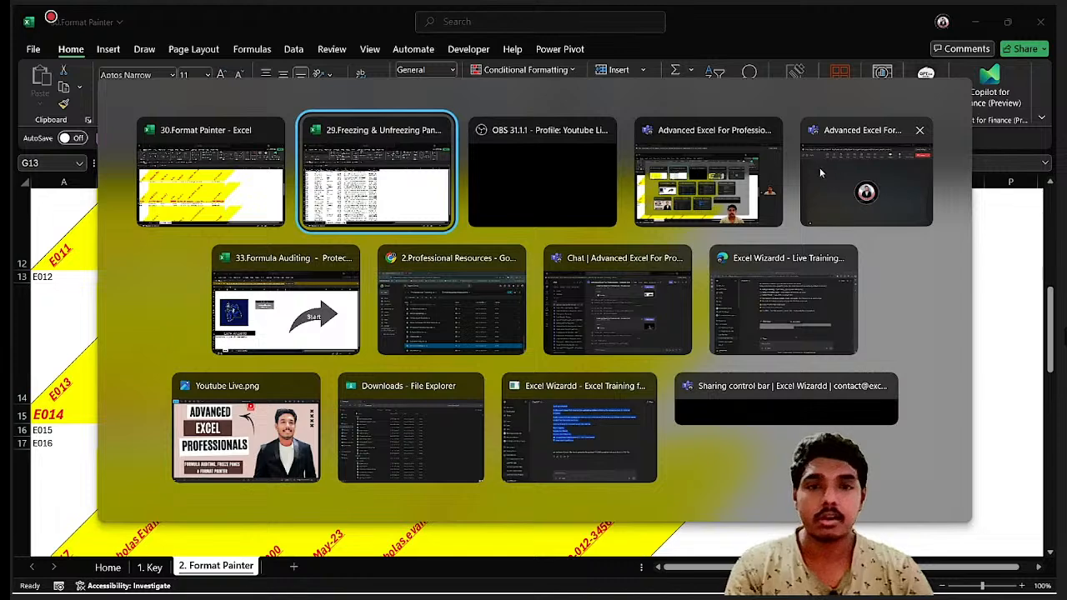
left_click(286, 305)
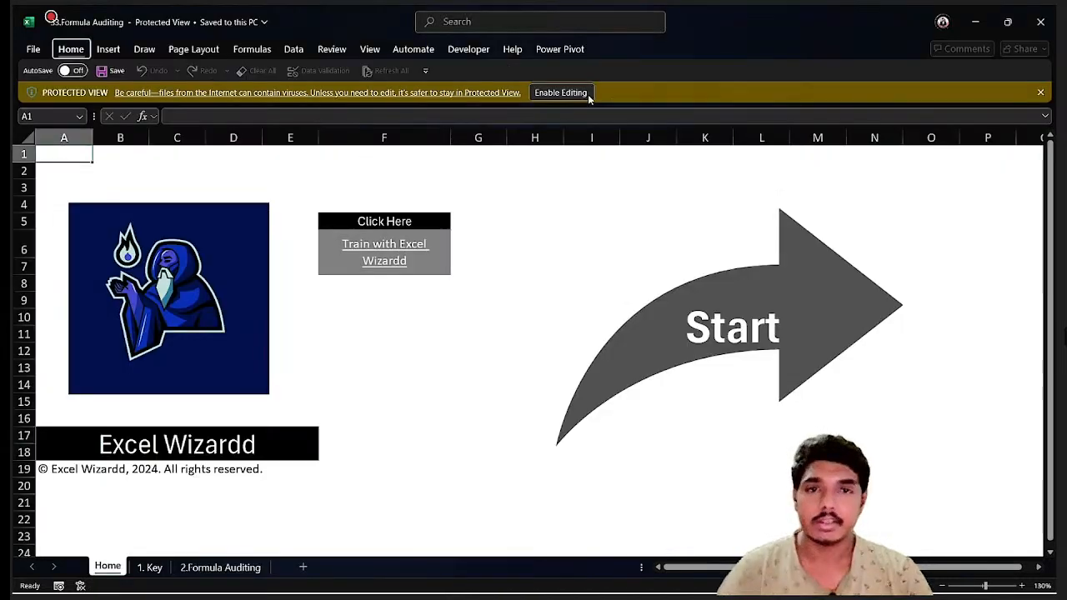
left_click(561, 92)
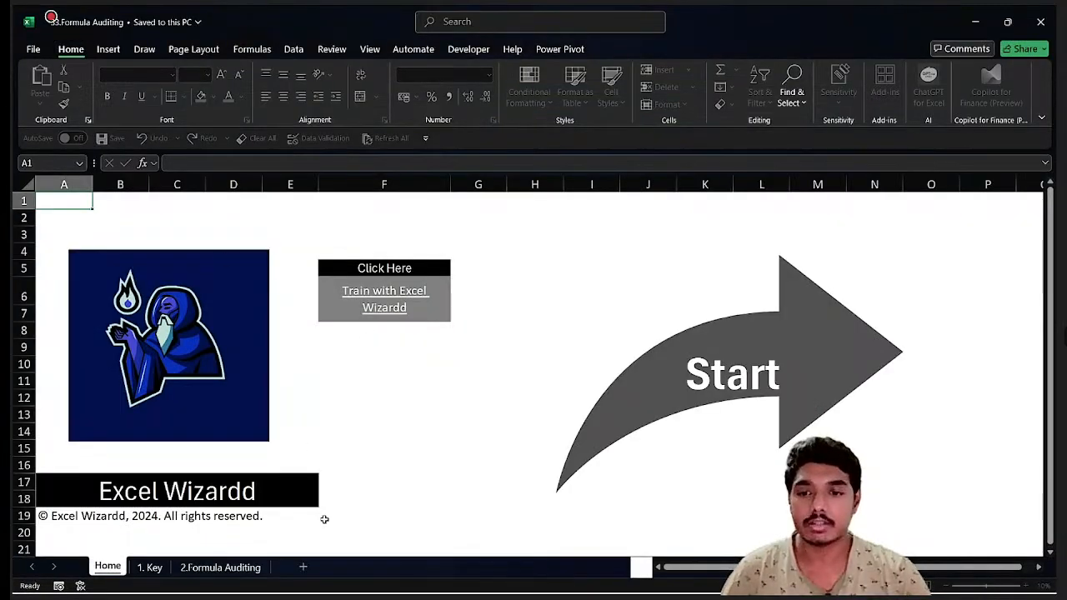
left_click(220, 568)
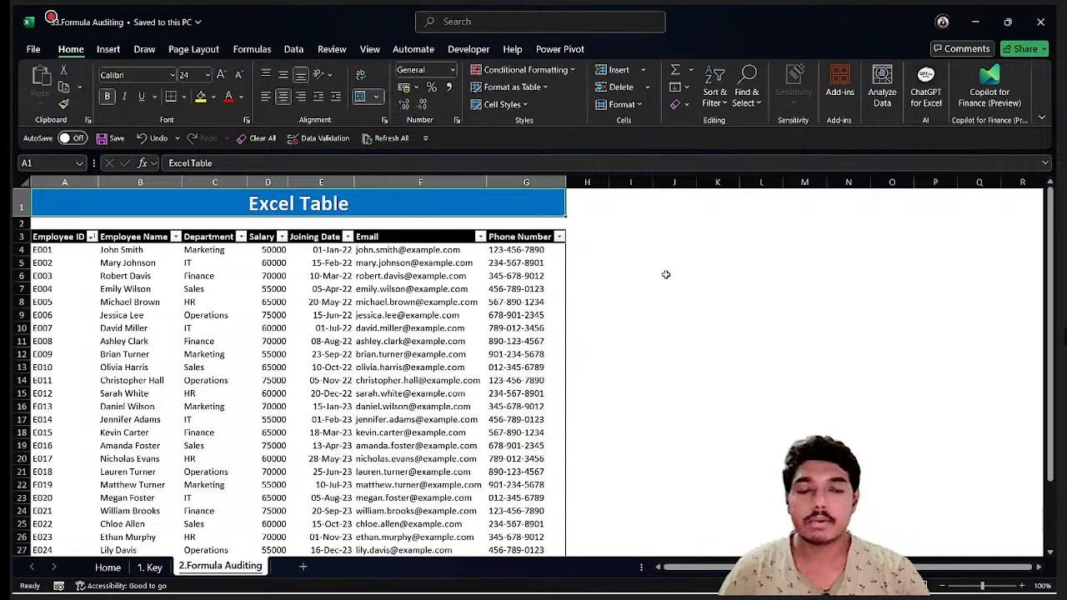
left_click(666, 274)
left_click(598, 253)
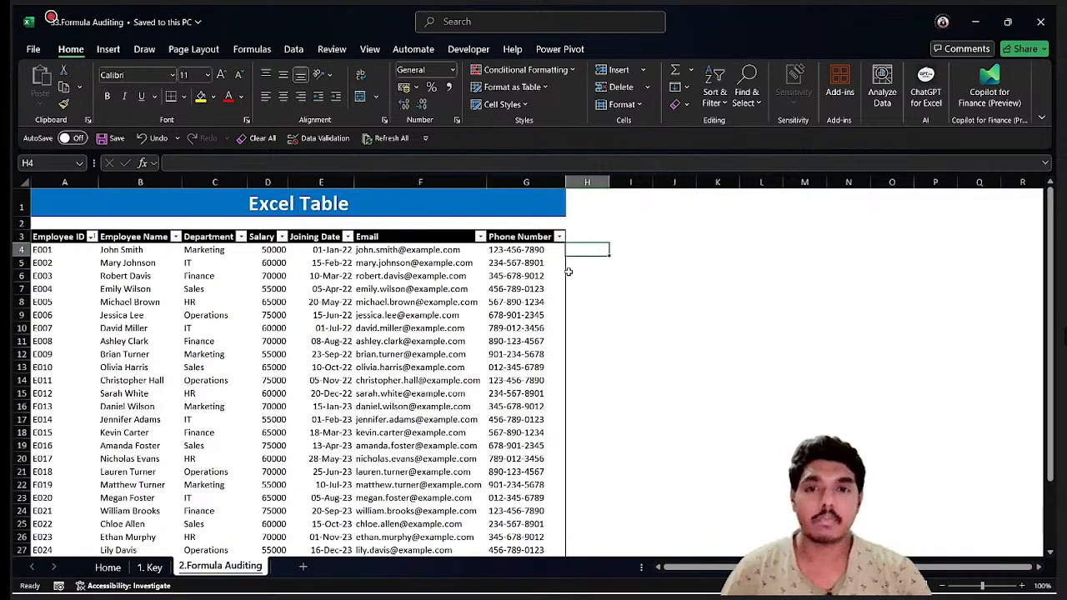
type("=")
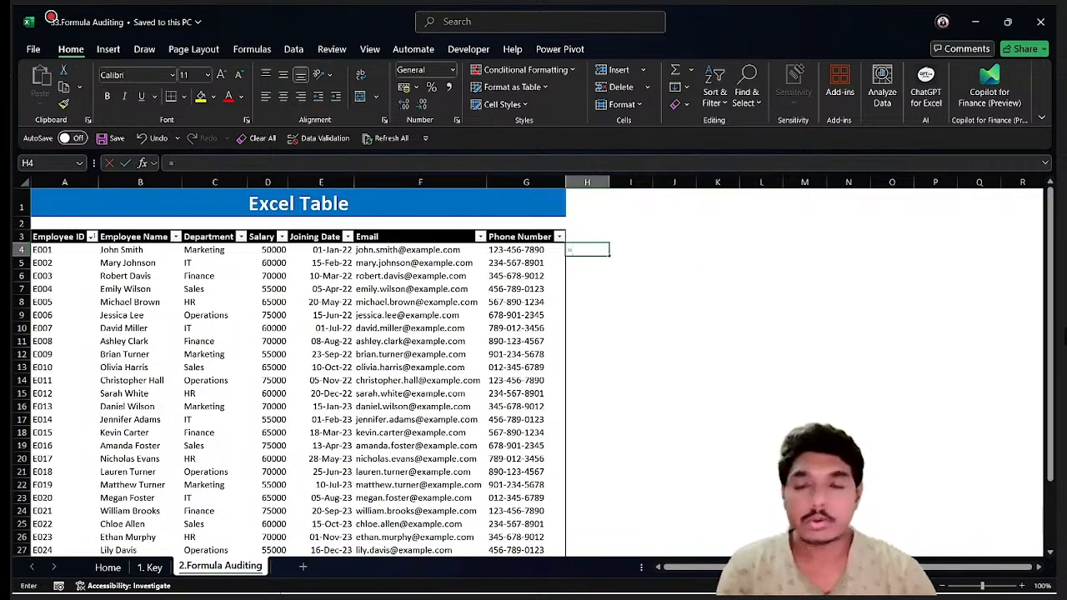
key("Escape")
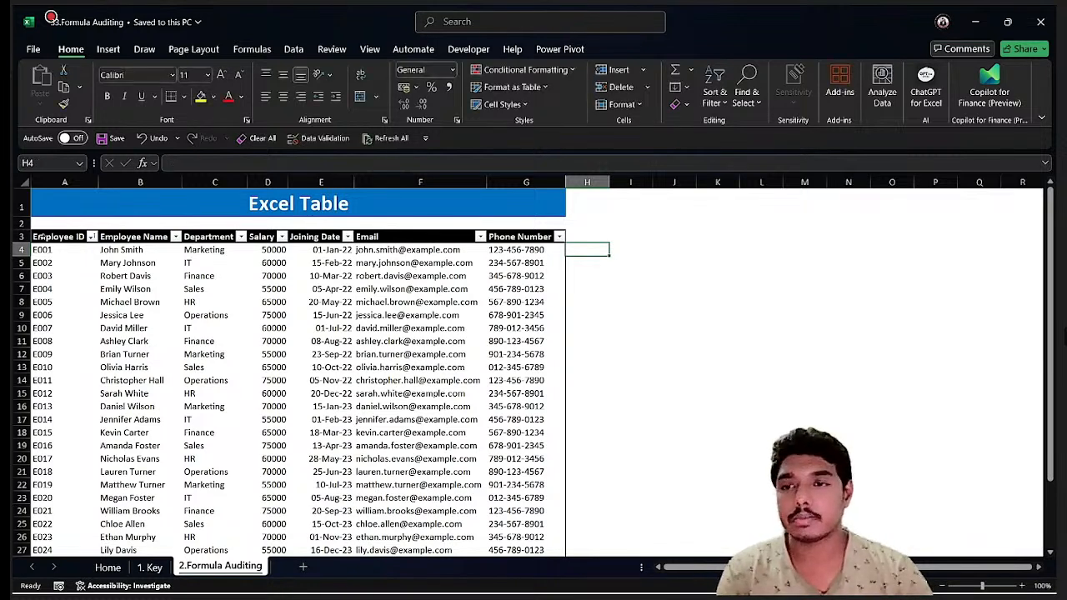
- Copy the Employee ID header and the IDs E001 to E007 from A3:A10 to J3
left_click_drag(61, 239, 59, 327)
key("ctrl+c")
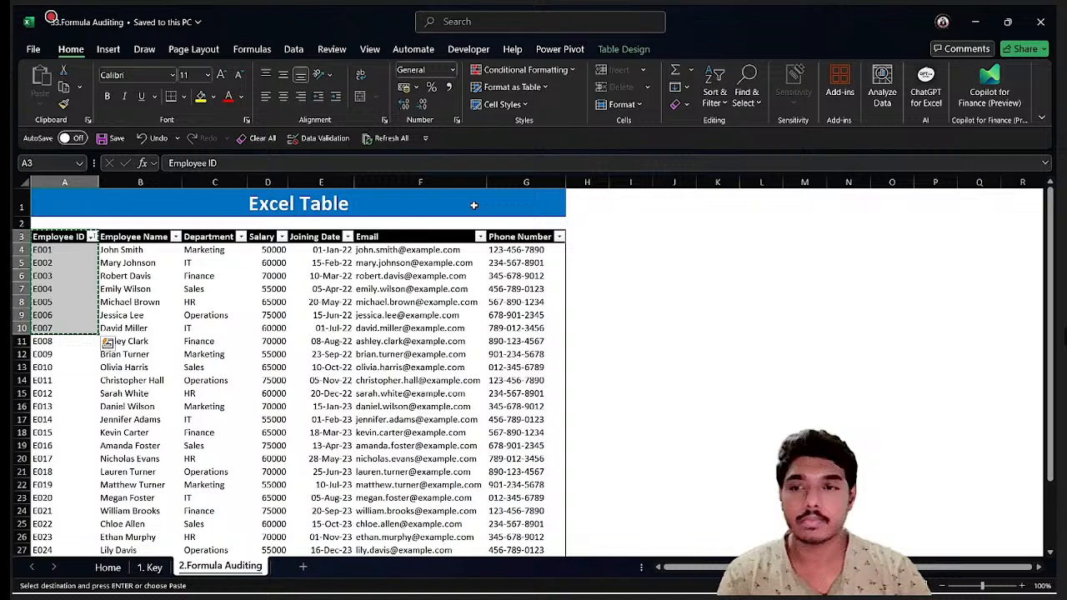
left_click(659, 246)
left_click(655, 235)
key("ctrl+v")
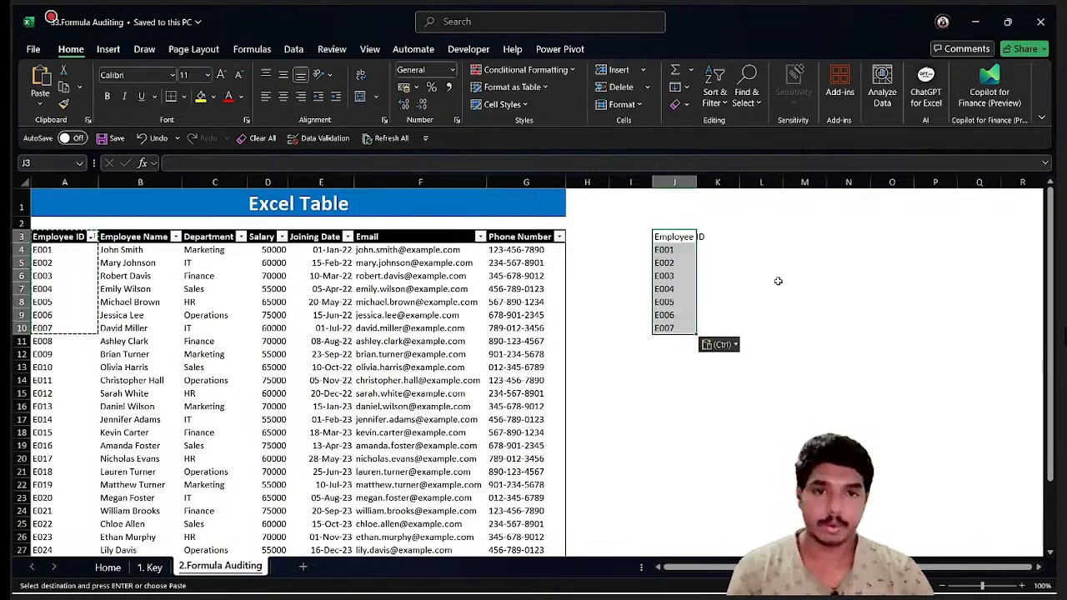
- Copy the Employee Name and Department headers from B3:C3 to K3, beside the copied ID header
left_click_drag(112, 239, 250, 246)
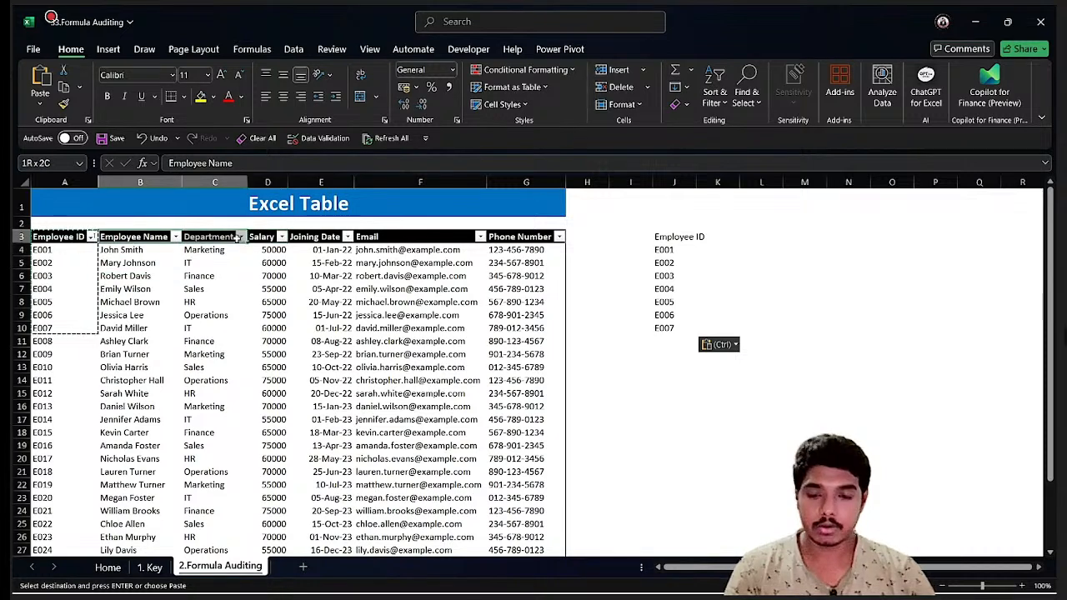
key("ctrl+c")
left_click(731, 237)
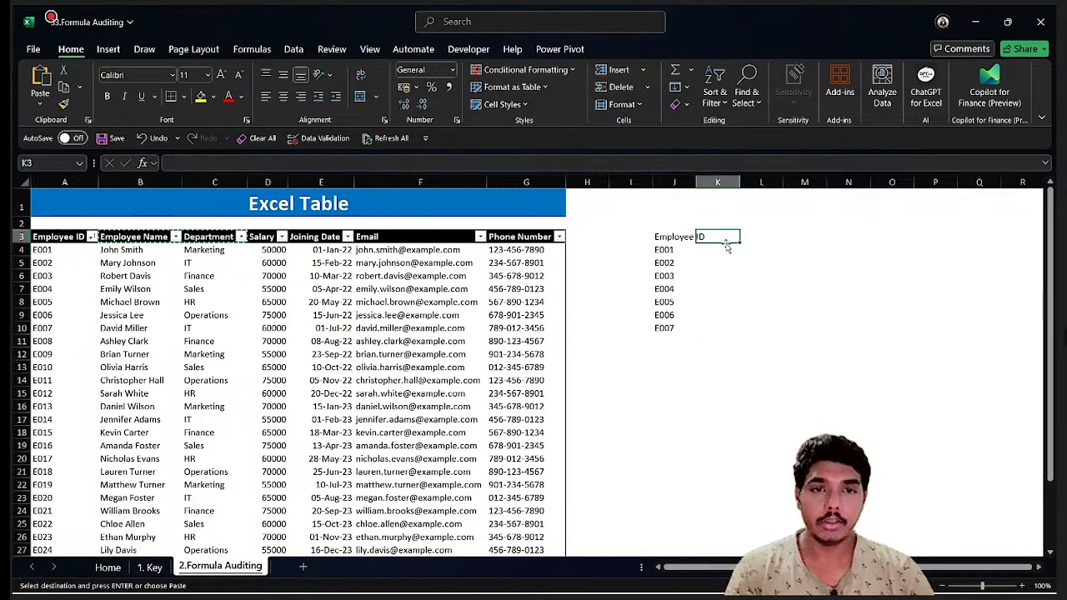
key("ctrl+v")
- Enter the formula =XLOOKUP(J4,TB[Employee ID],TB[Employee Name]) in K4 to return the employee name
left_click(725, 250)
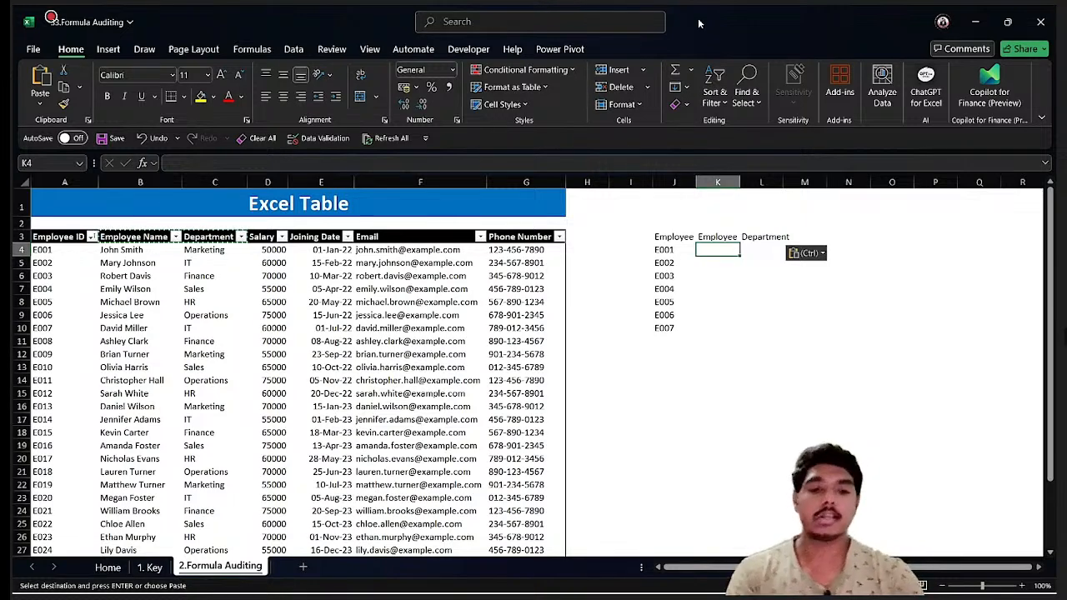
type("=xloo")
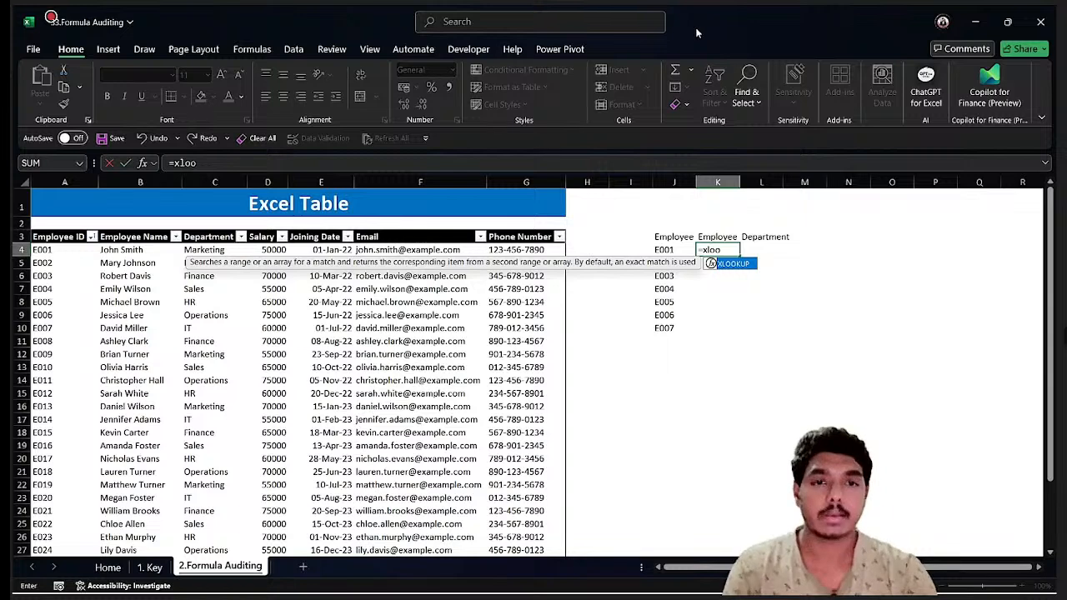
key("Tab")
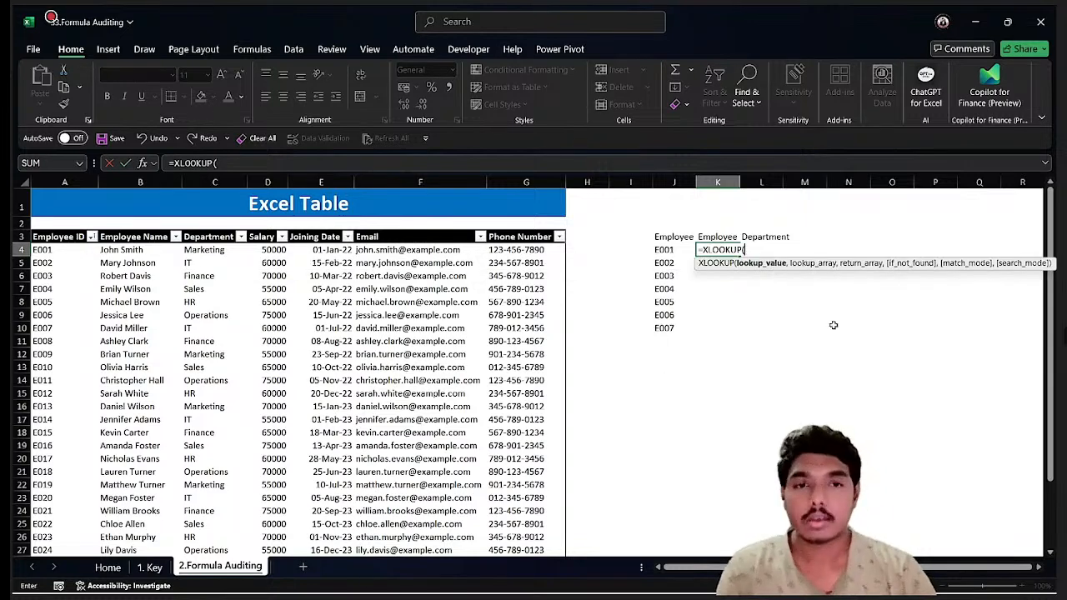
left_click(664, 250)
type(",")
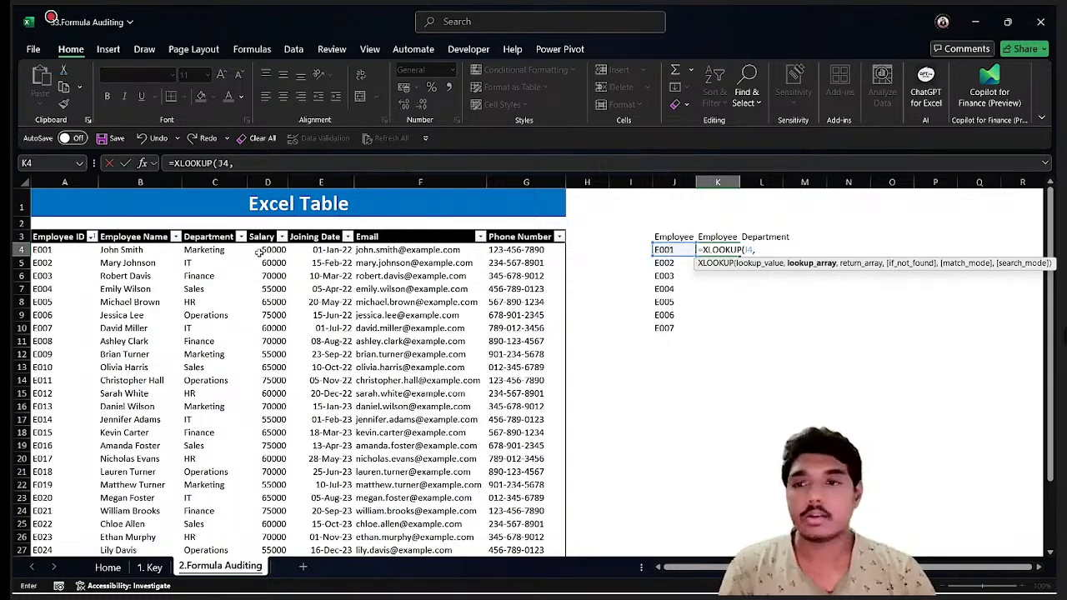
left_click(57, 277)
key("ctrl+space")
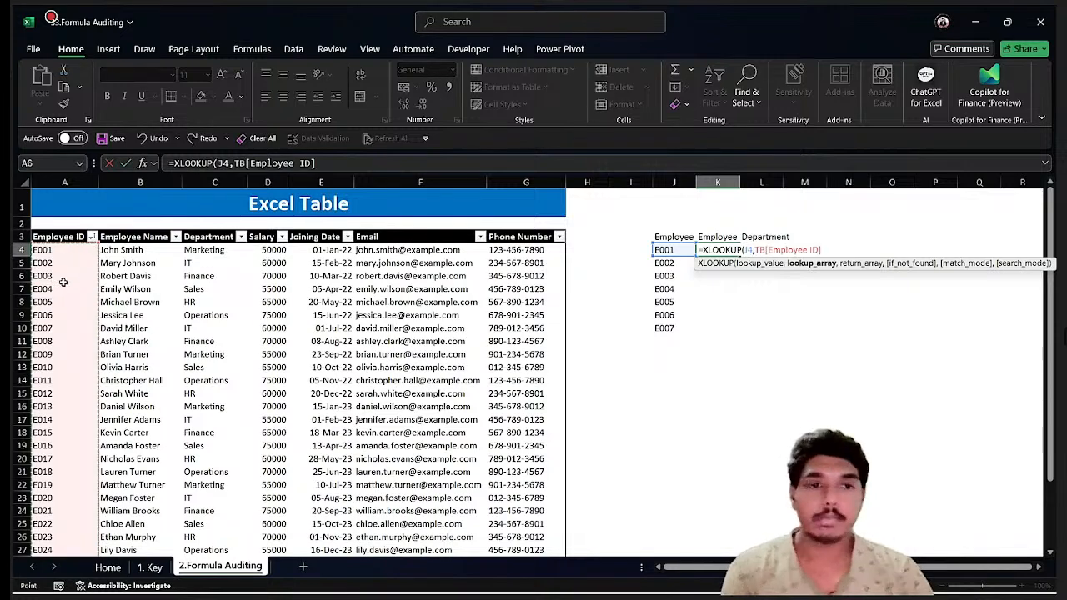
type(",")
left_click(116, 250)
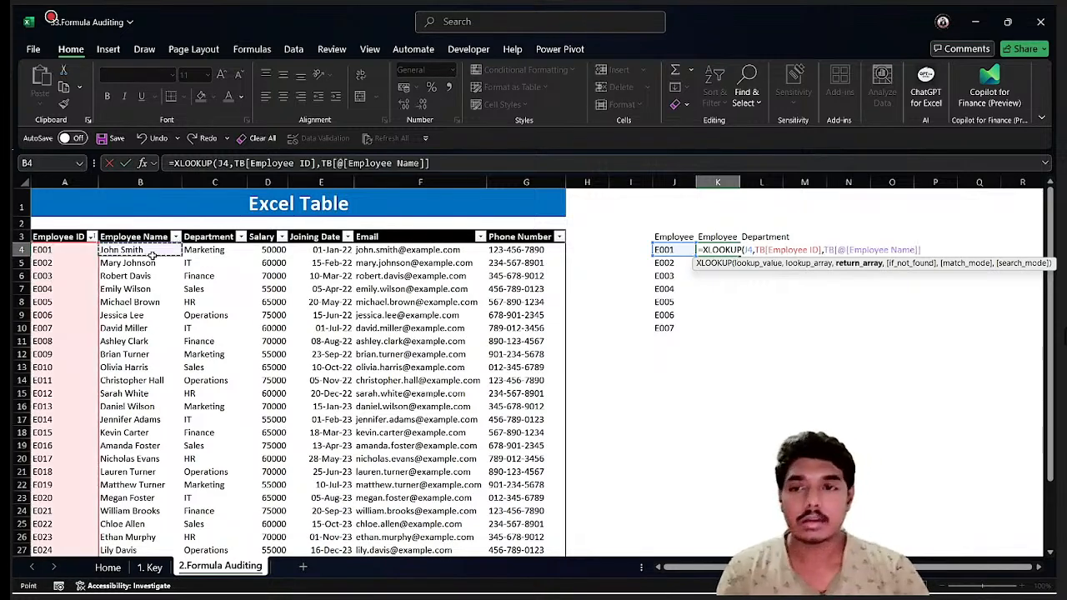
key("ctrl+space")
scroll(517, 272, "down", 2)
scroll(517, 273, "up", 2)
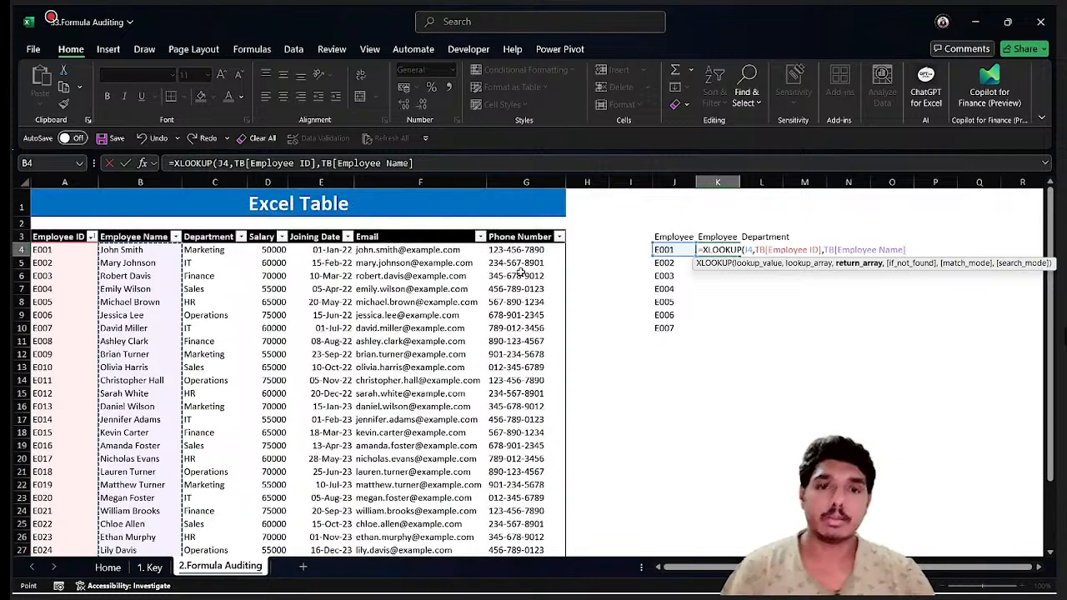
key("Return")
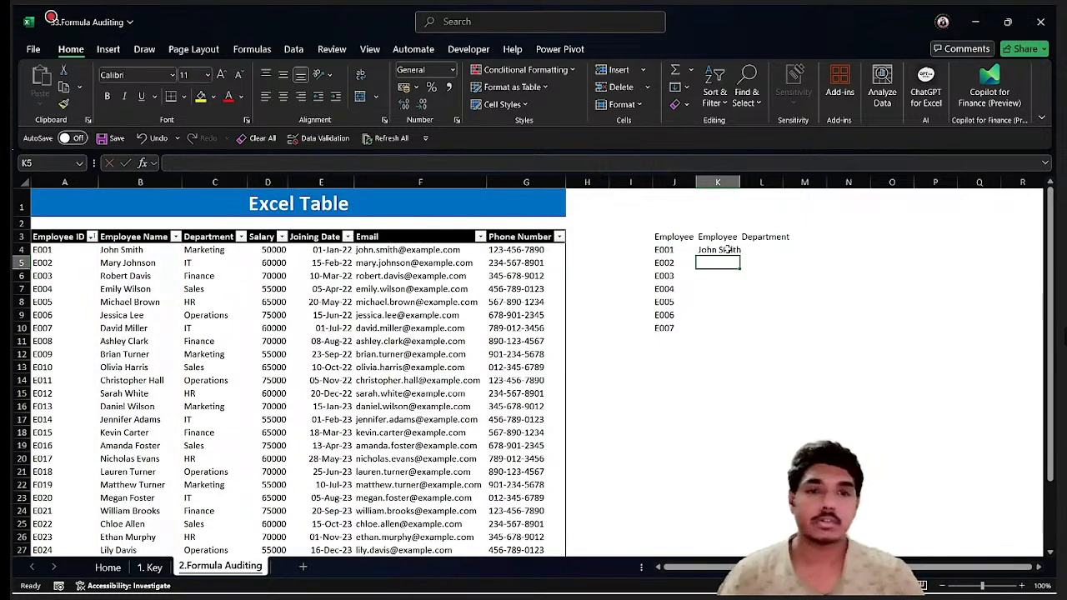
- Fill the XLOOKUP formula from K4 down to K10 and widen column K to fit its contents
left_click(727, 249)
double_click(738, 258)
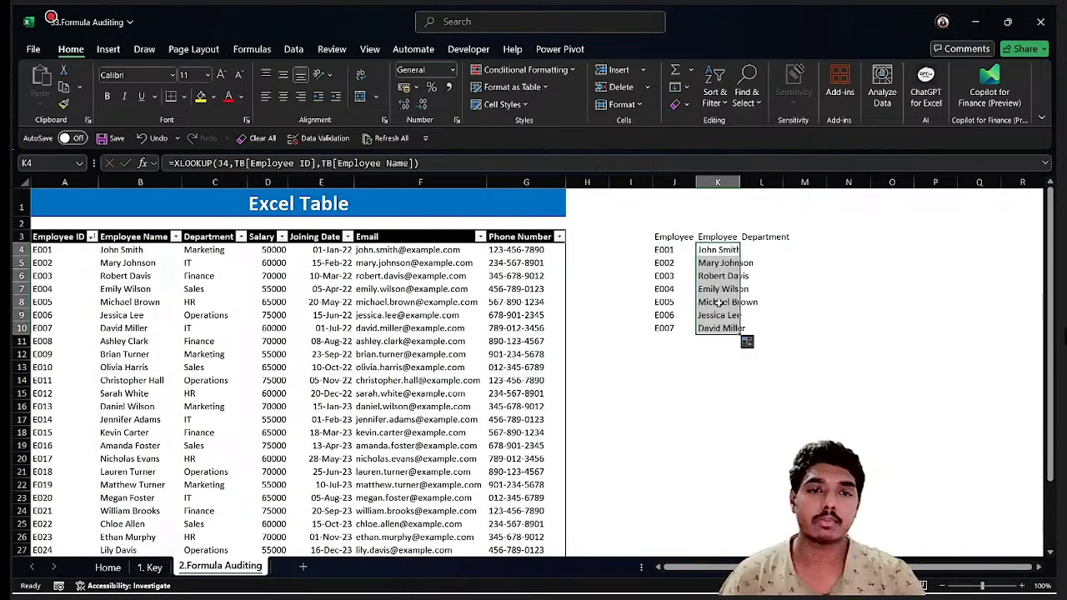
left_click(759, 250)
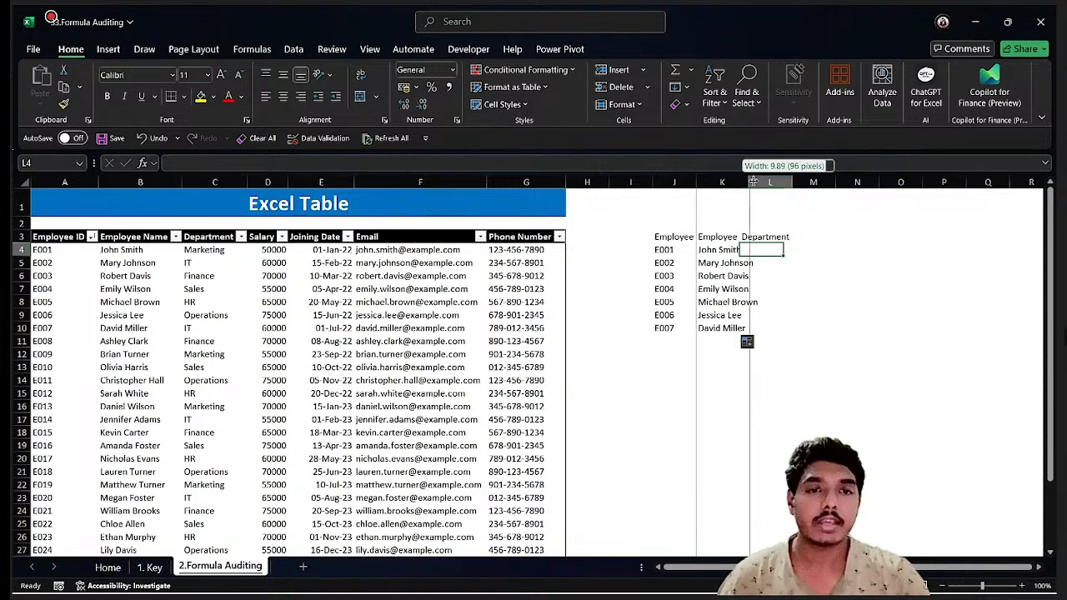
double_click(739, 182)
left_click(698, 250)
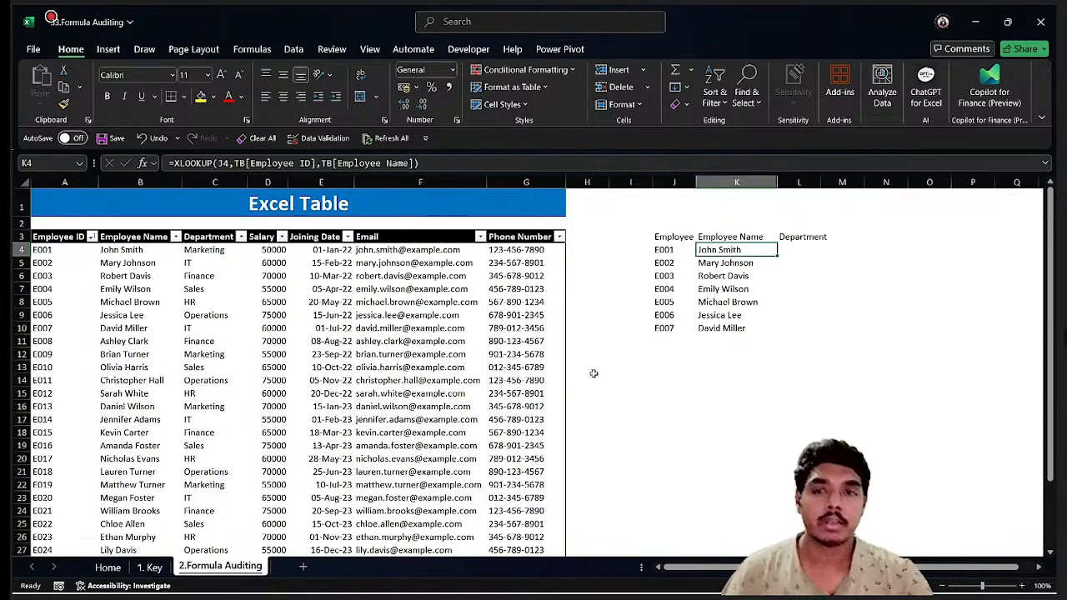
- Change the employee ID in J4 to E100
left_click(663, 250)
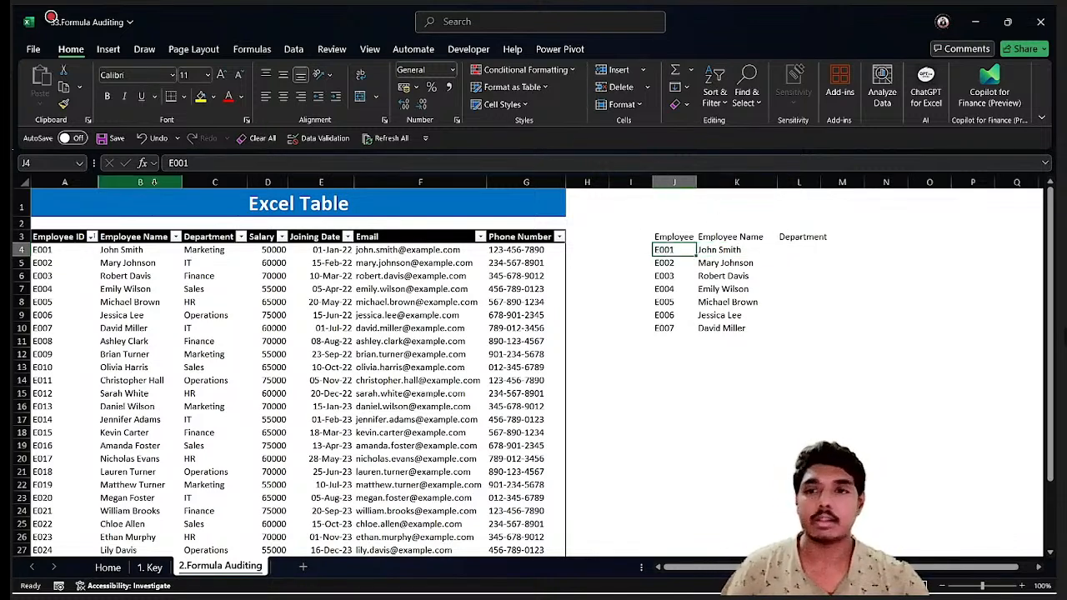
left_click(192, 164)
left_click_drag(177, 163, 176, 165)
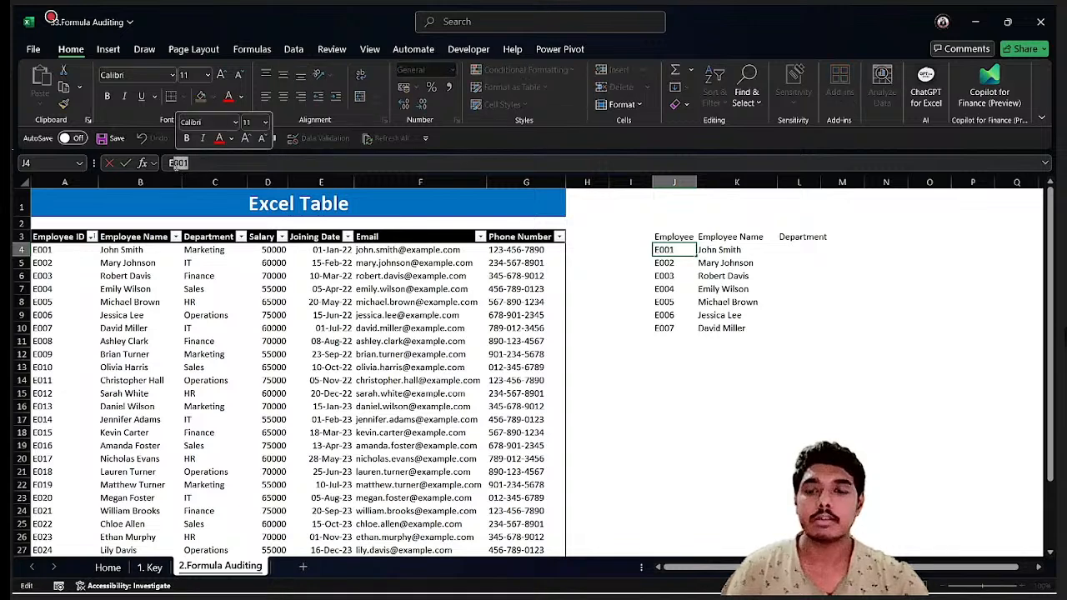
type("100")
key("Return")
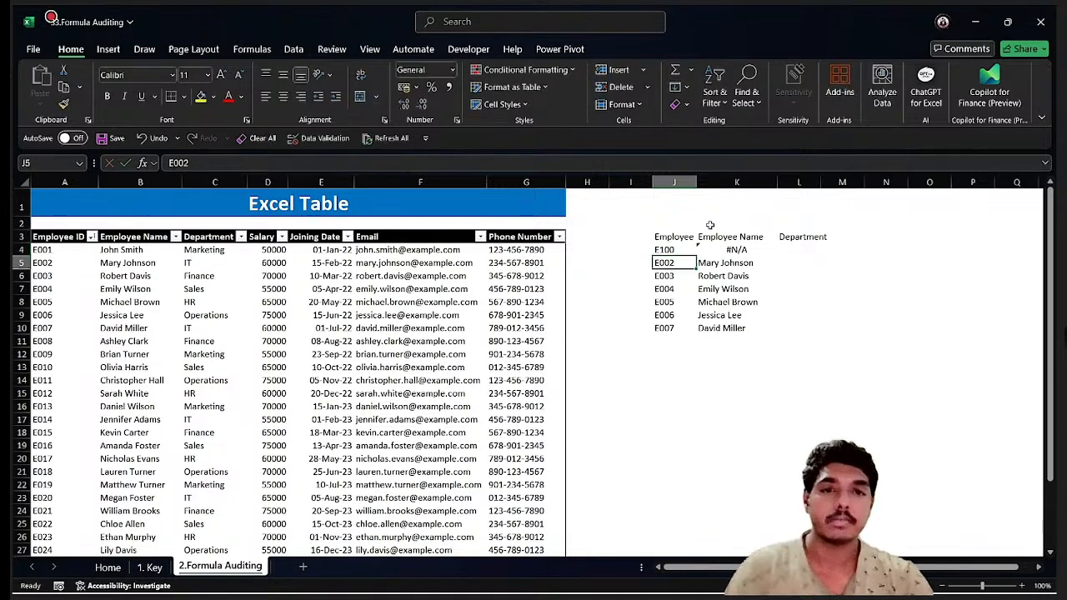
- Trace the precedents of the formula in K4 and remove the tracer arrows
left_click(734, 251)
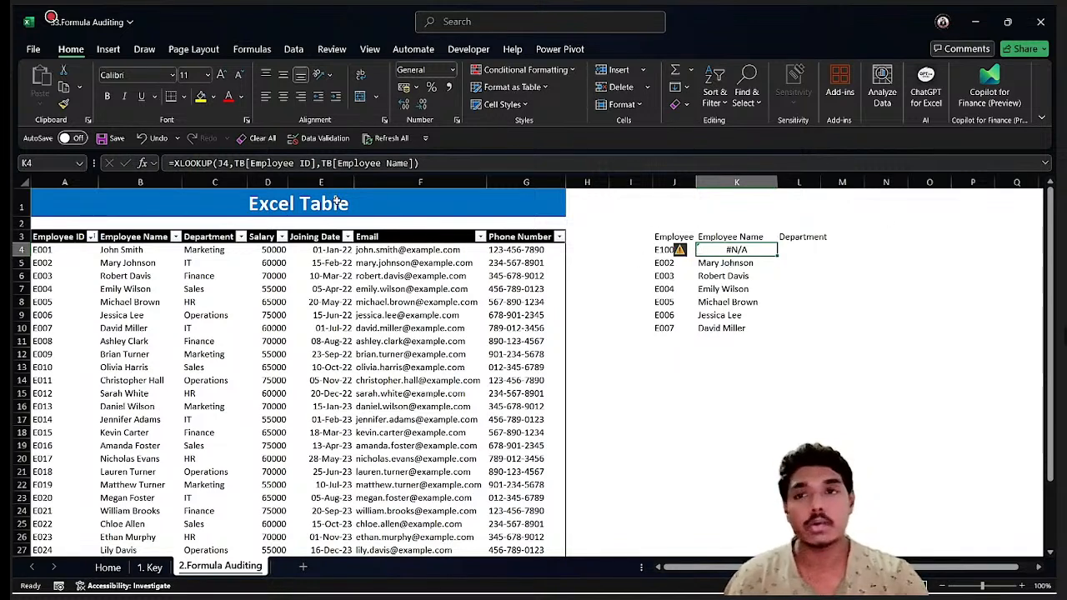
left_click(251, 48)
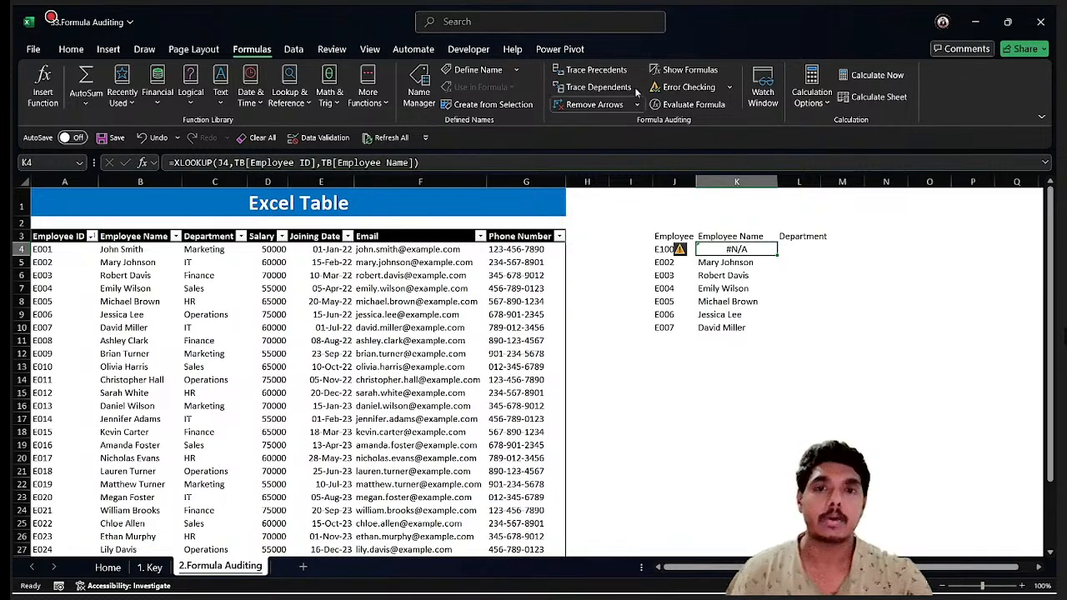
left_click(591, 71)
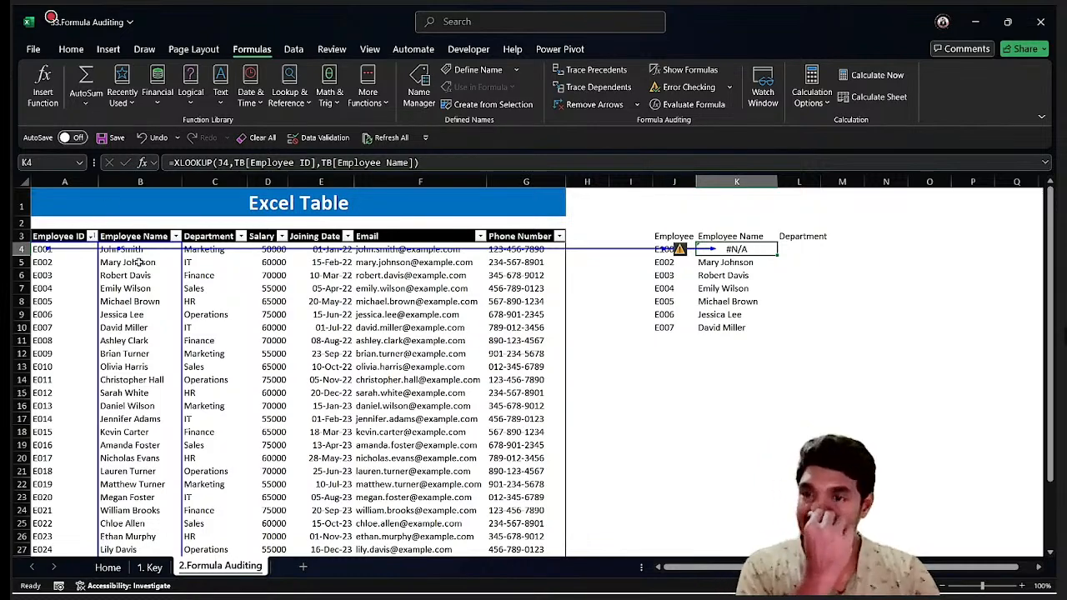
scroll(125, 287, "down", 2)
scroll(126, 287, "up", 2)
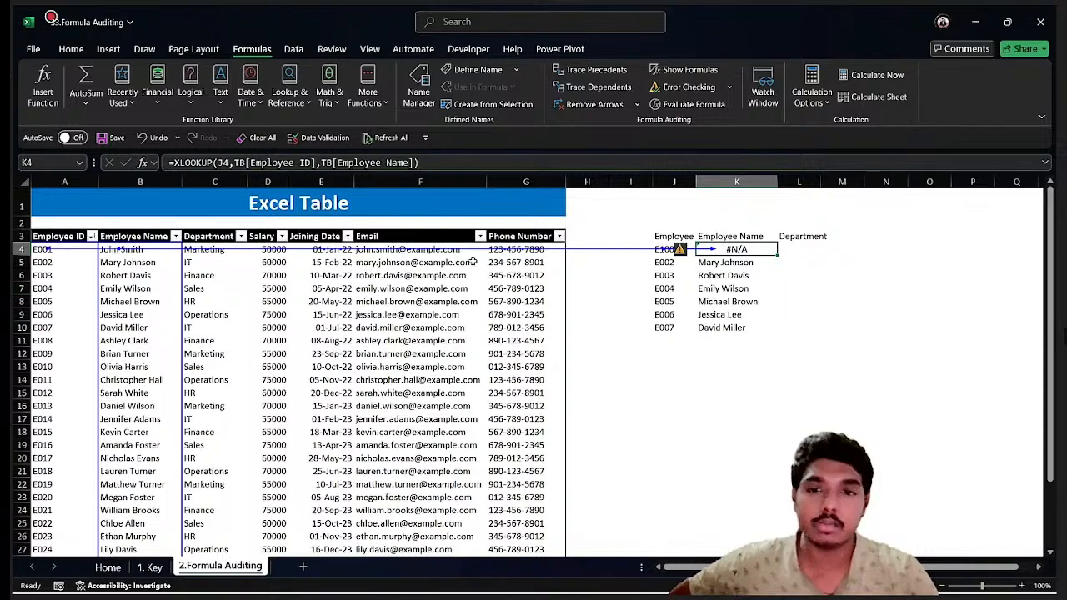
left_click(594, 104)
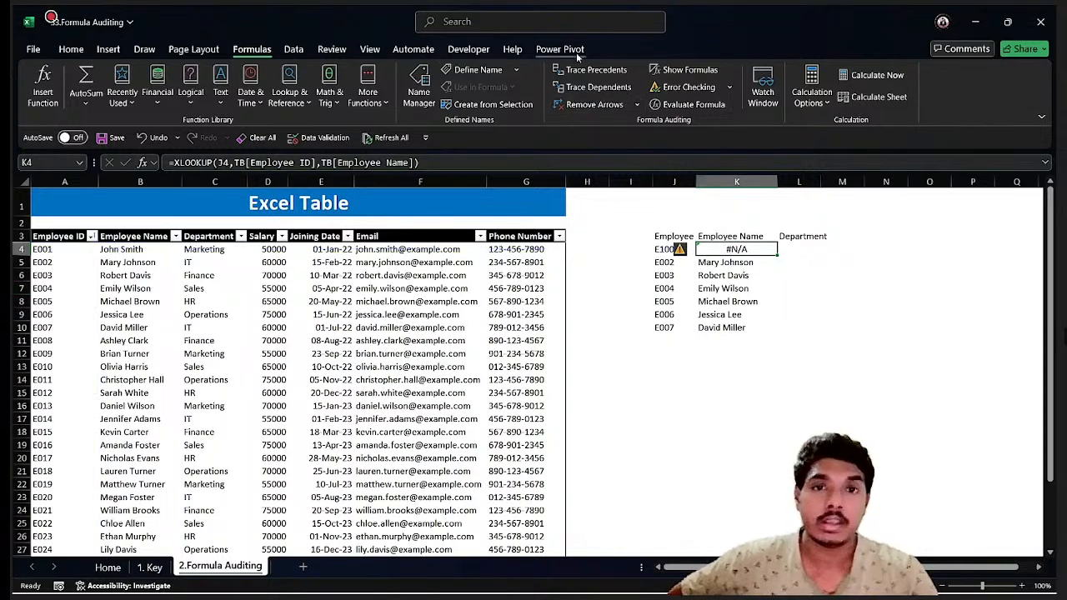
- Try to trace the dependents of K4, and enter the formula =K4 in L4
left_click(585, 88)
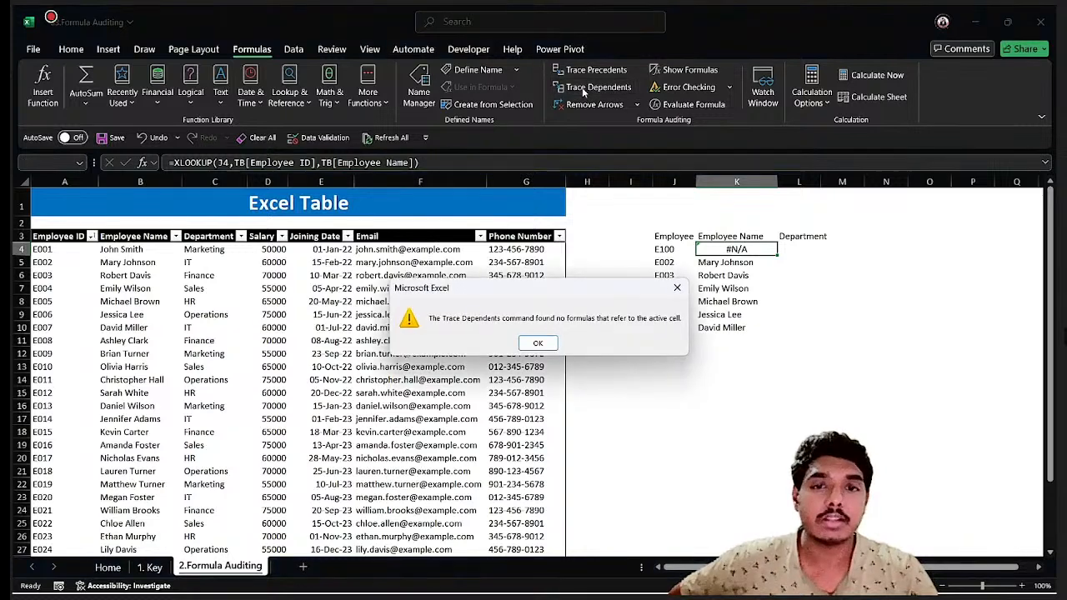
left_click(538, 343)
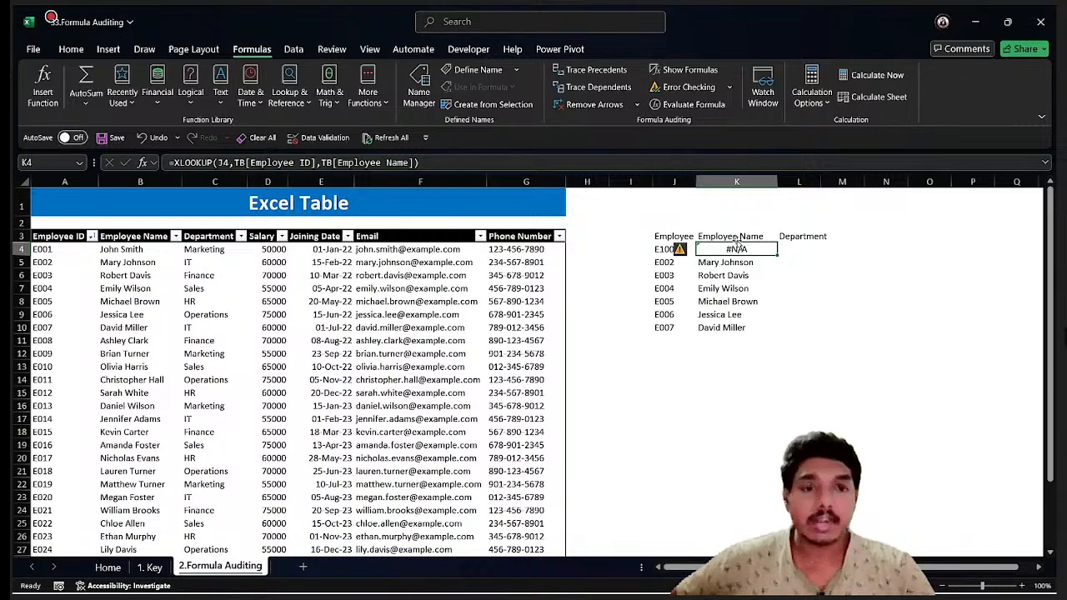
left_click(807, 247)
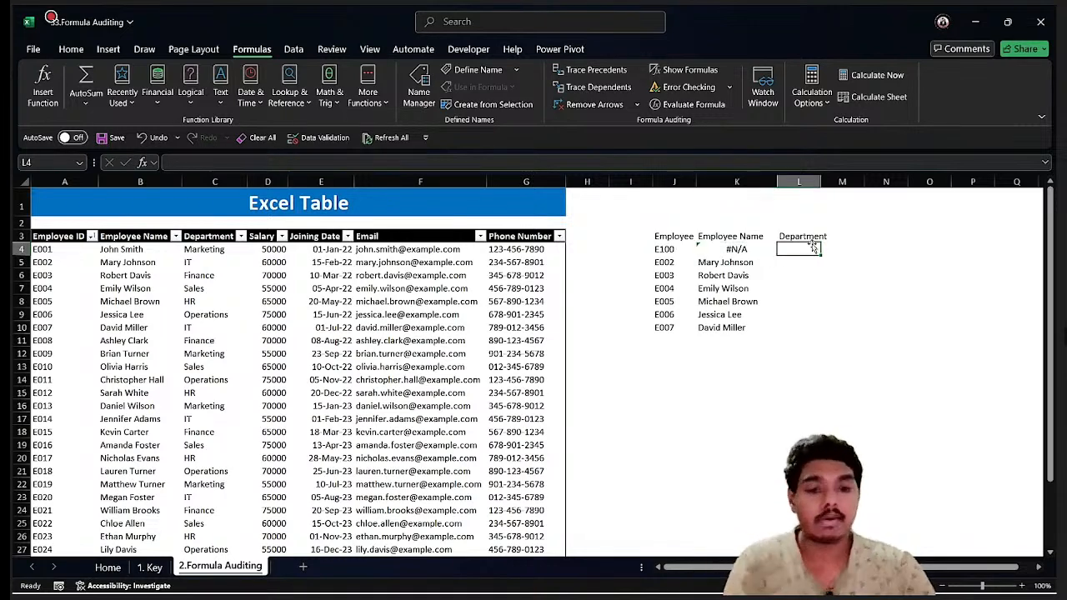
type("=")
left_click(740, 248)
key("Return")
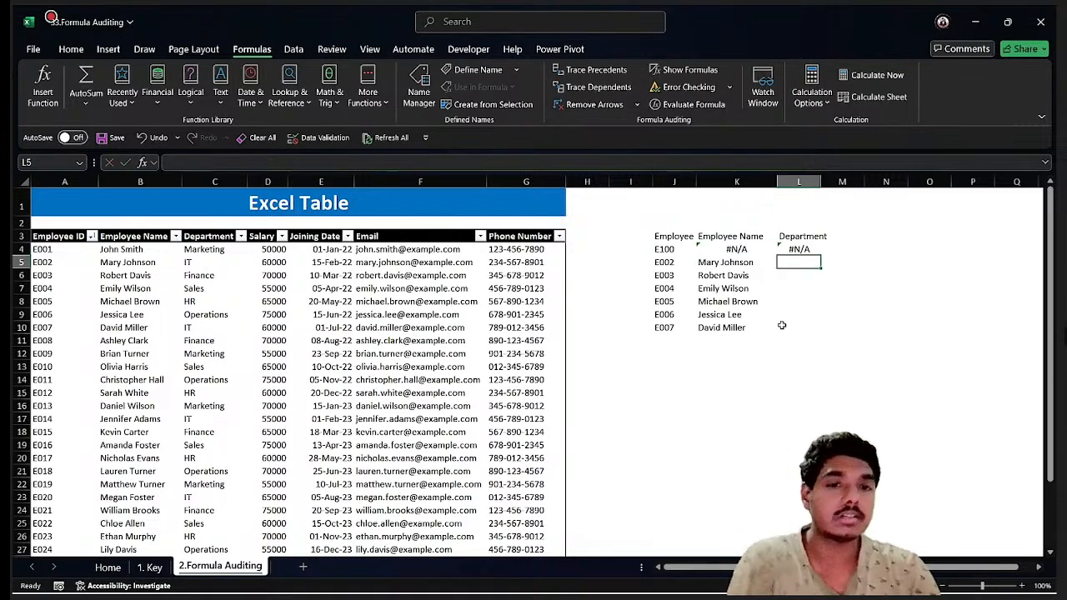
- Trace the dependents of K4 and delete the formula in L4
left_click(752, 245)
left_click(608, 87)
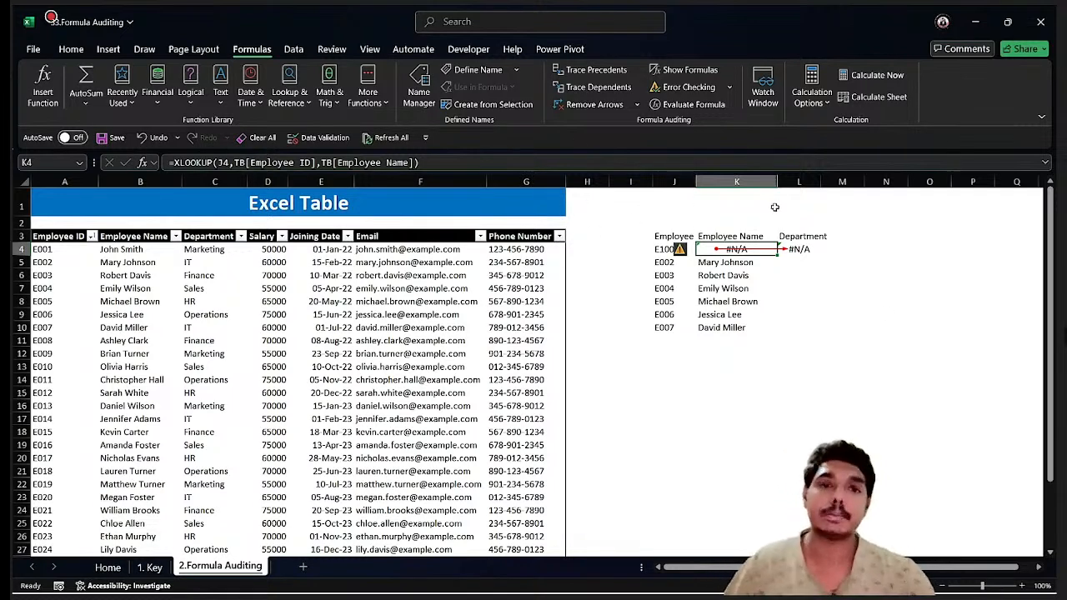
left_click(796, 249)
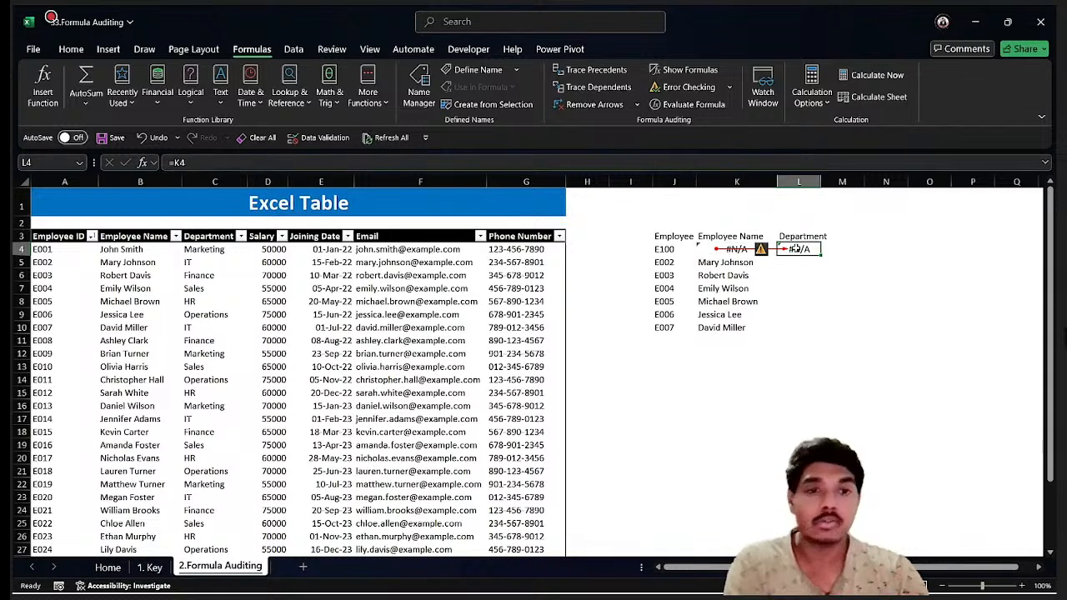
key("Delete")
- Look at the error checking options available for cell K4
left_click(727, 249)
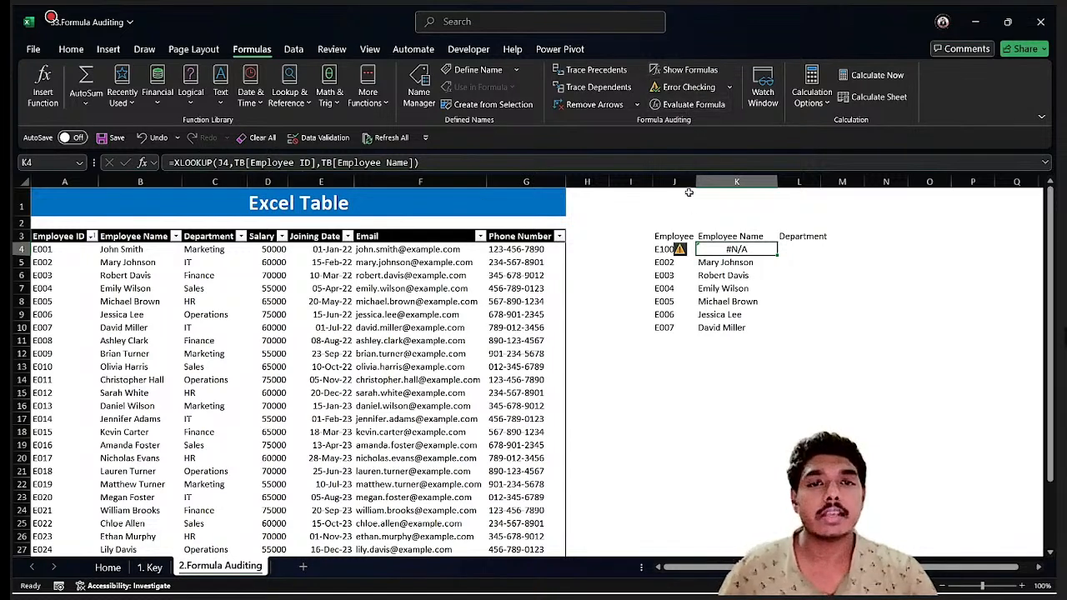
left_click(731, 87)
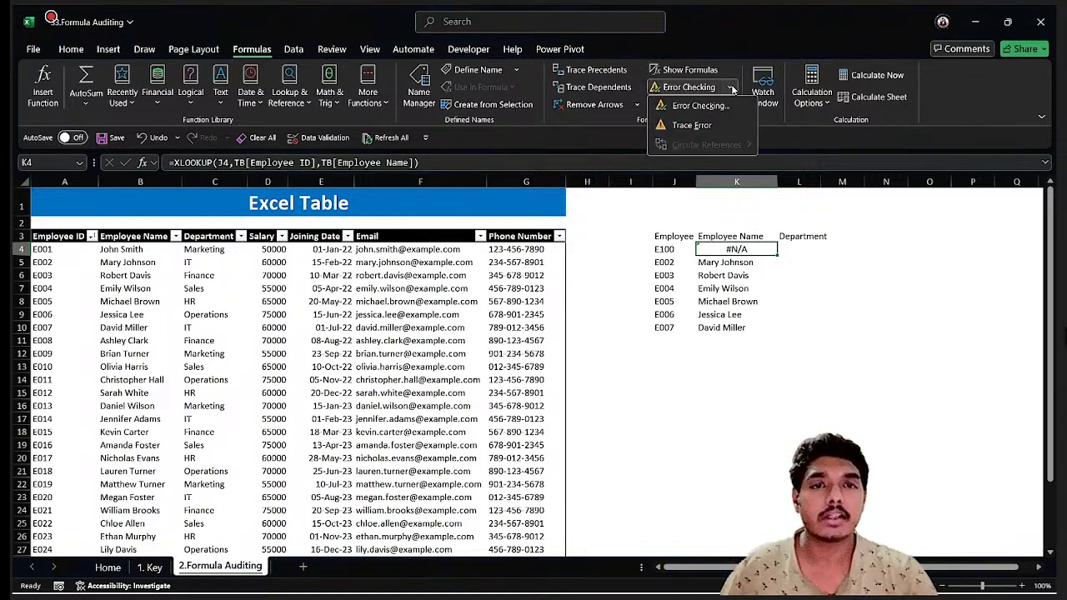
left_click(731, 88)
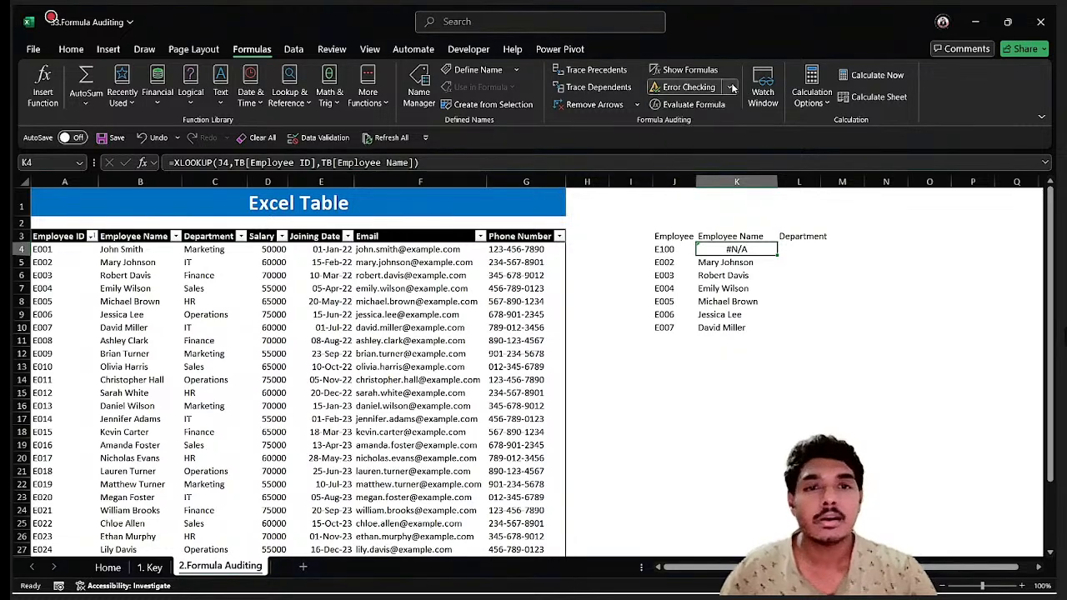
- Show the sheet's formulas in their cells, view those of the lookup table, and switch back to results
left_click(693, 71)
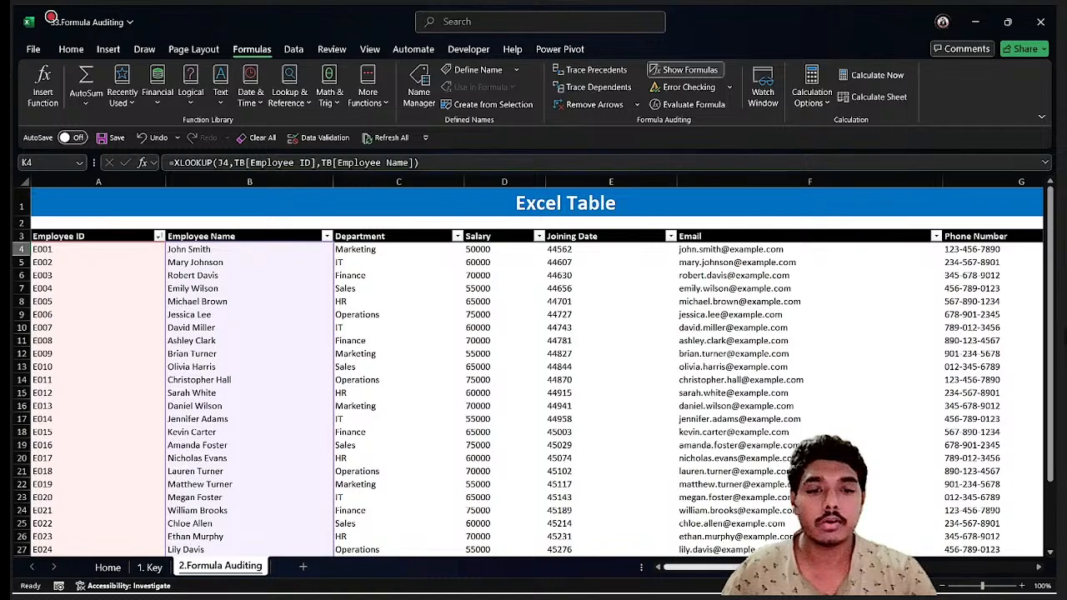
scroll(737, 224, "right", 5)
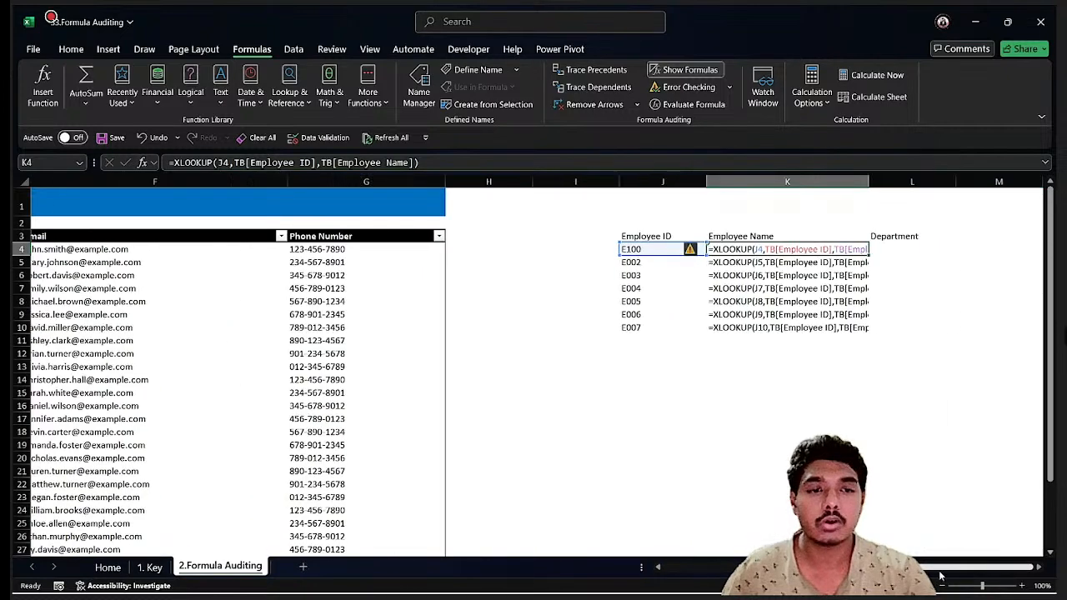
left_click(671, 70)
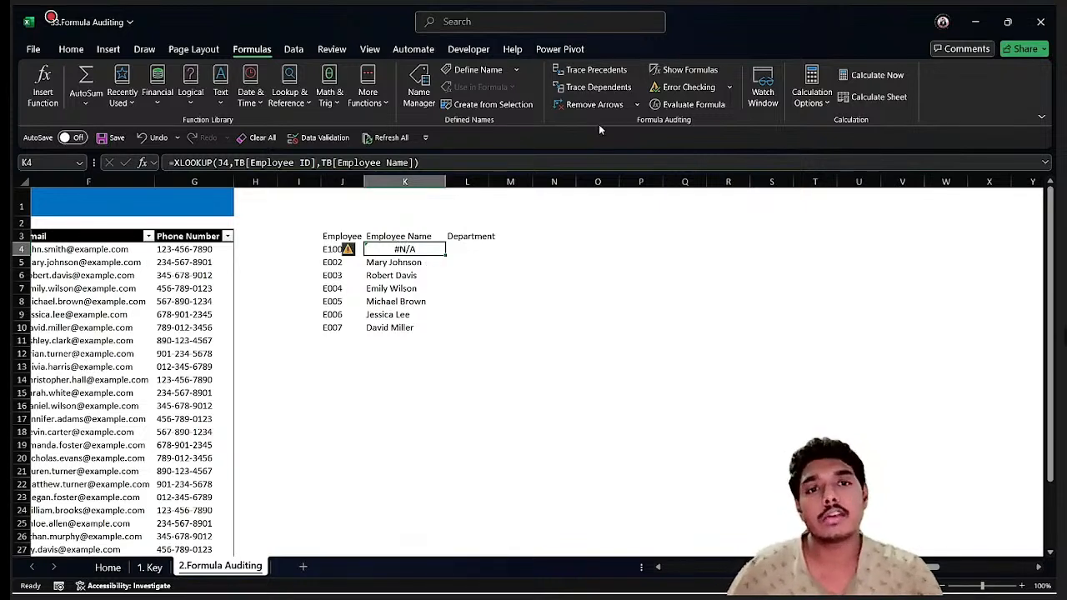
- Evaluate the XLOOKUP formula in K4 step by step through to its final result, and close the evaluation
left_click(689, 104)
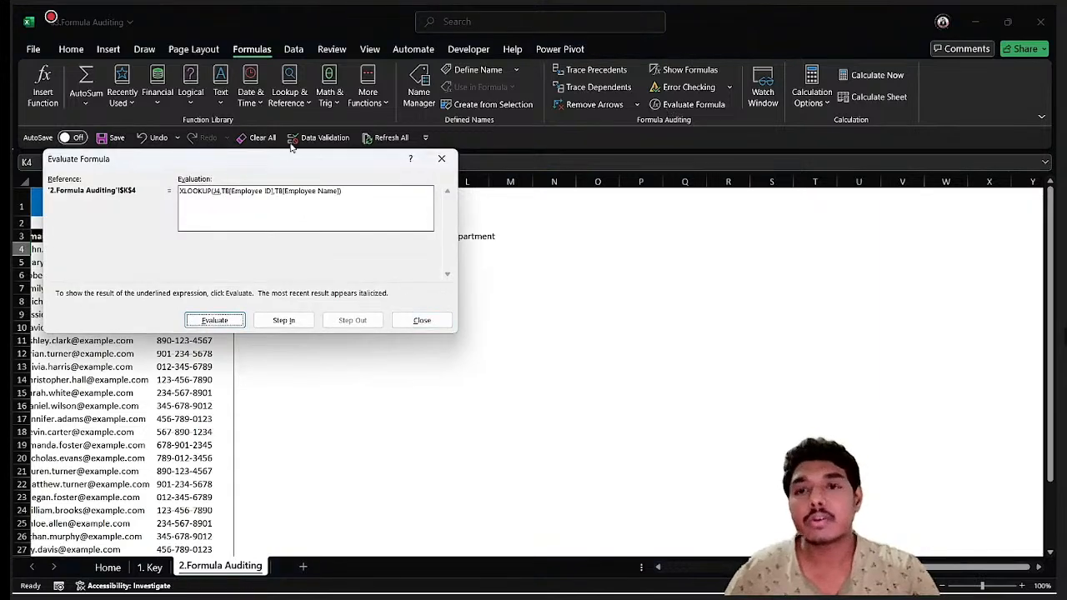
left_click_drag(244, 158, 412, 162)
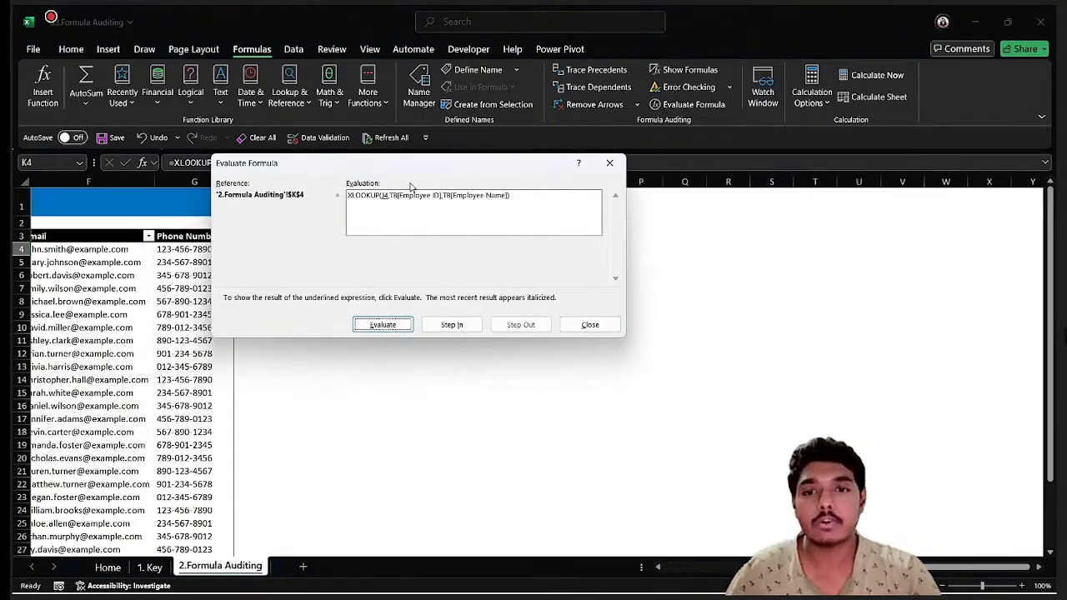
left_click(383, 325)
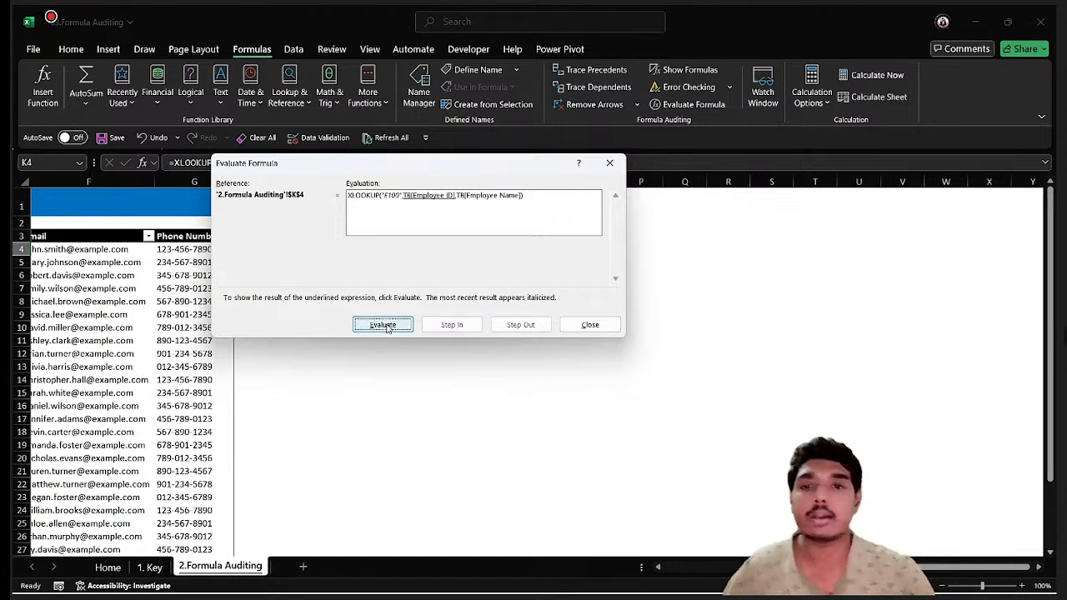
left_click(384, 325)
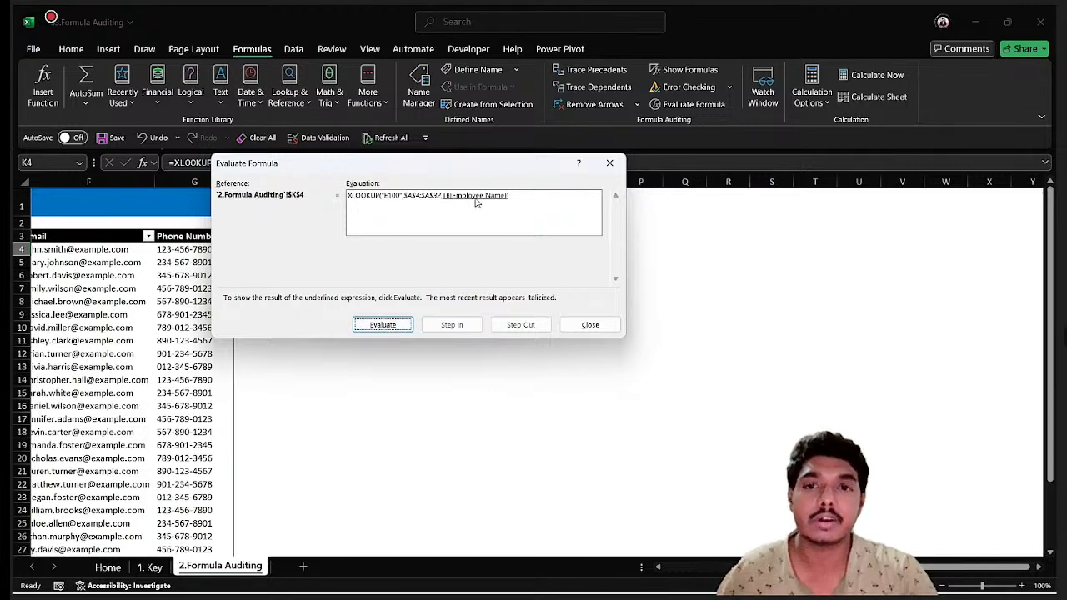
left_click(382, 324)
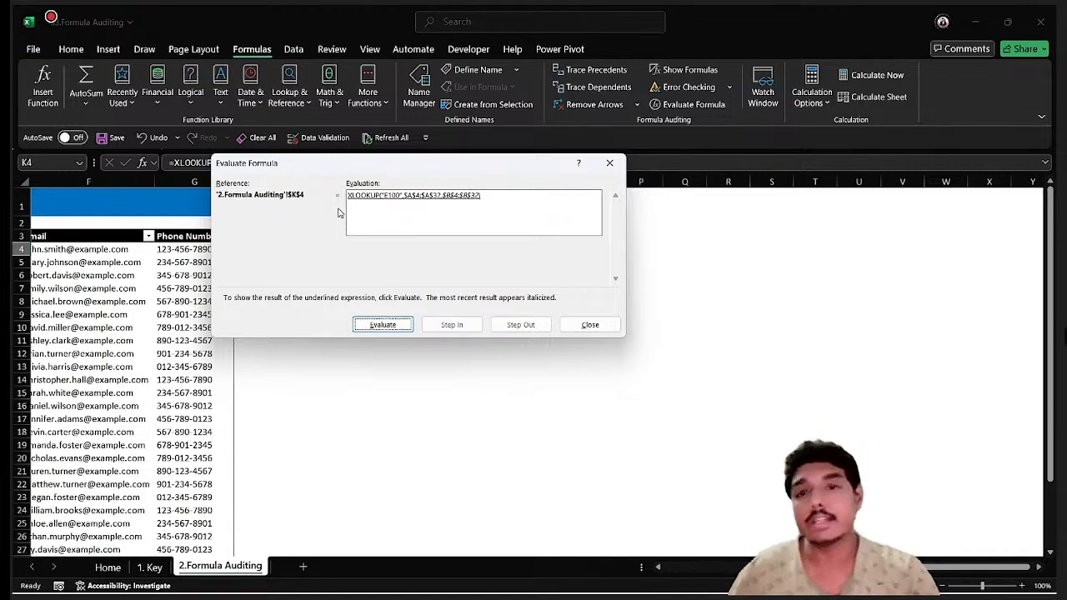
left_click(372, 325)
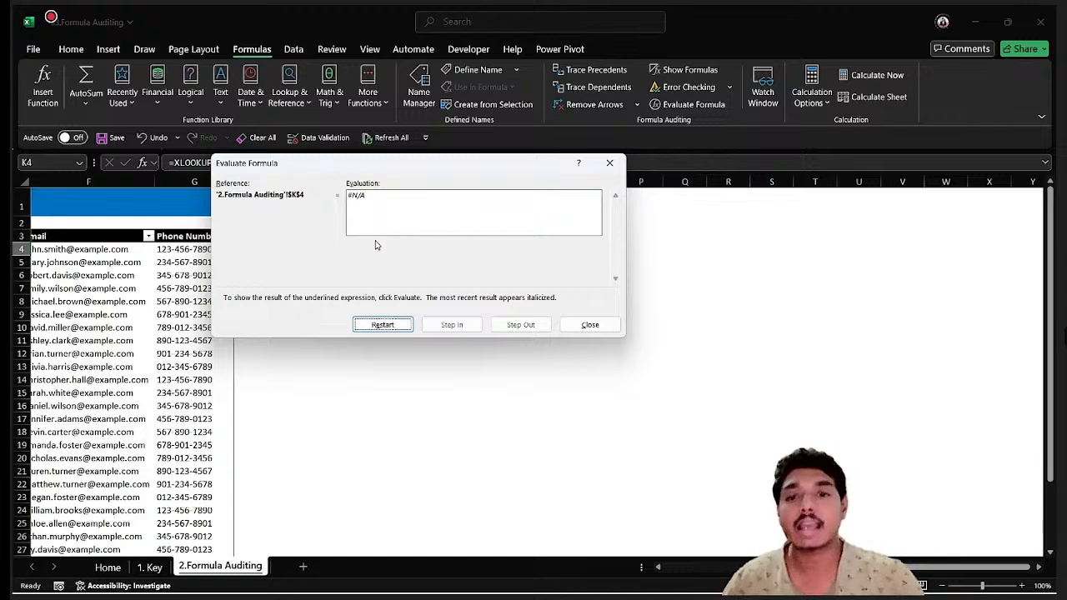
left_click(620, 165)
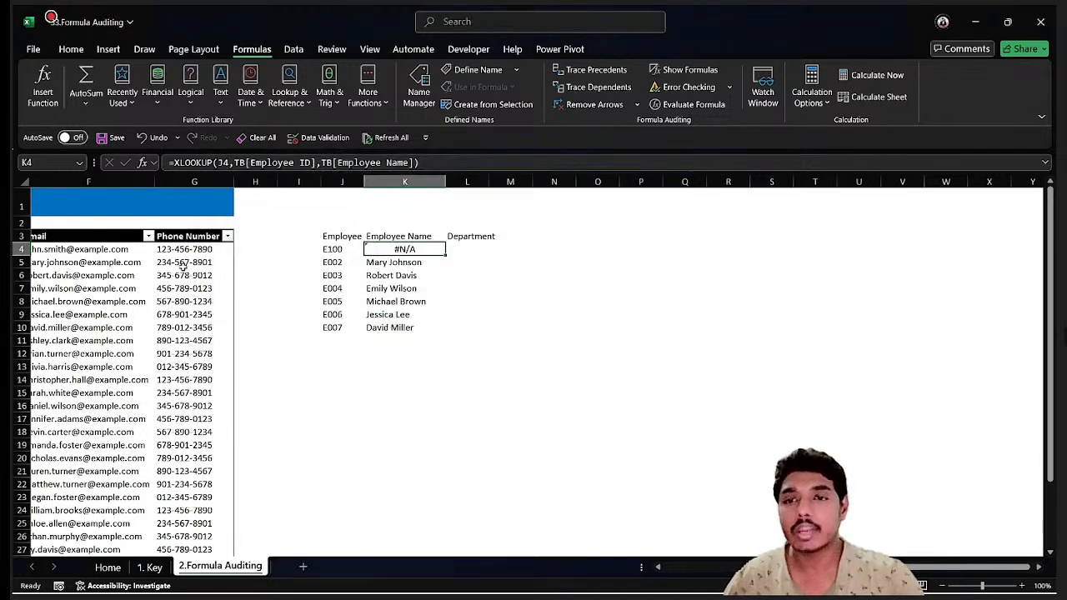
- Check the lookup ID in J4 and the XLOOKUP formula in K4 against the table's Employee ID column
scroll(183, 266, "left", 3)
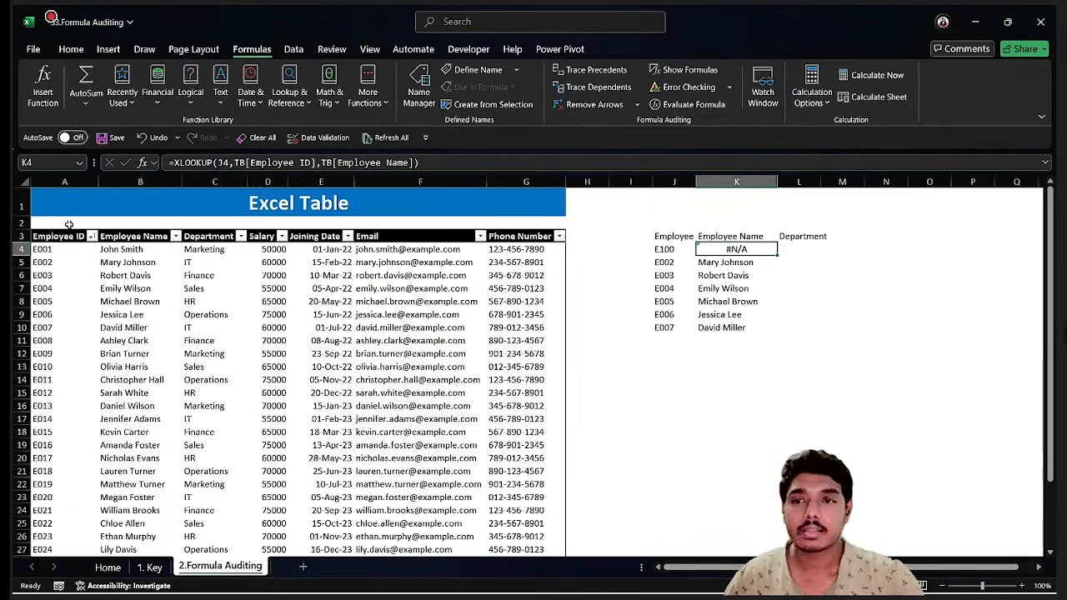
left_click(682, 255)
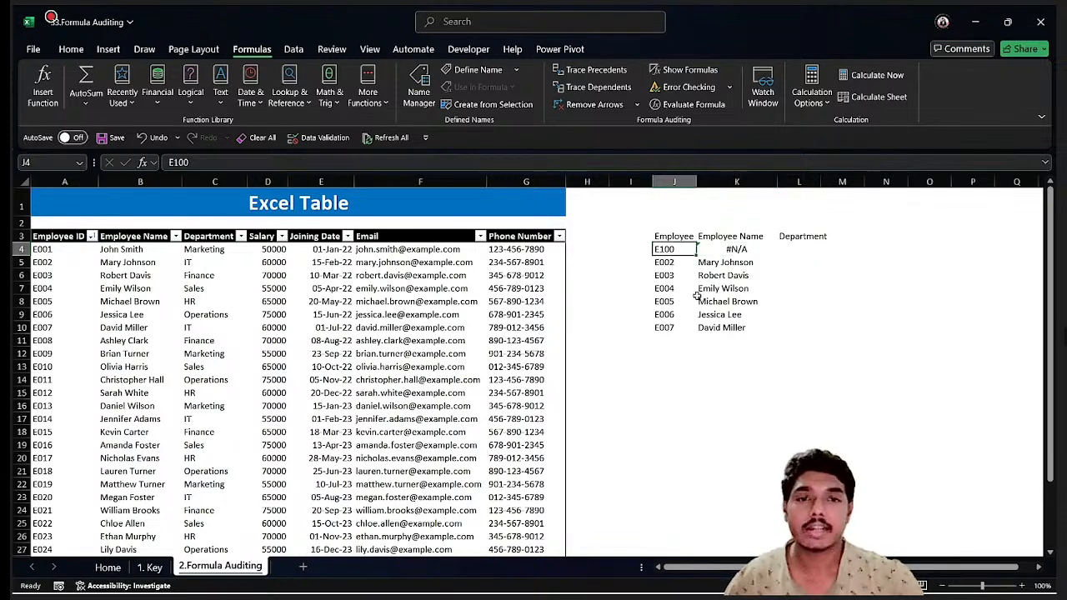
left_click(718, 237)
left_click(642, 250)
left_click(750, 252)
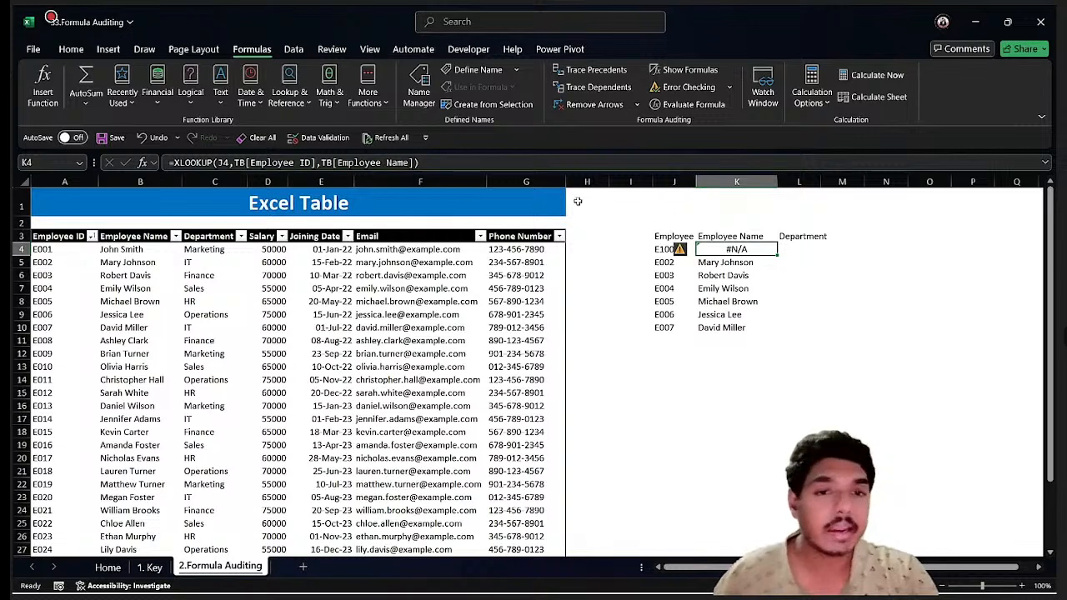
- Enter the formula =K4 in L4, below the Department heading
left_click(816, 247)
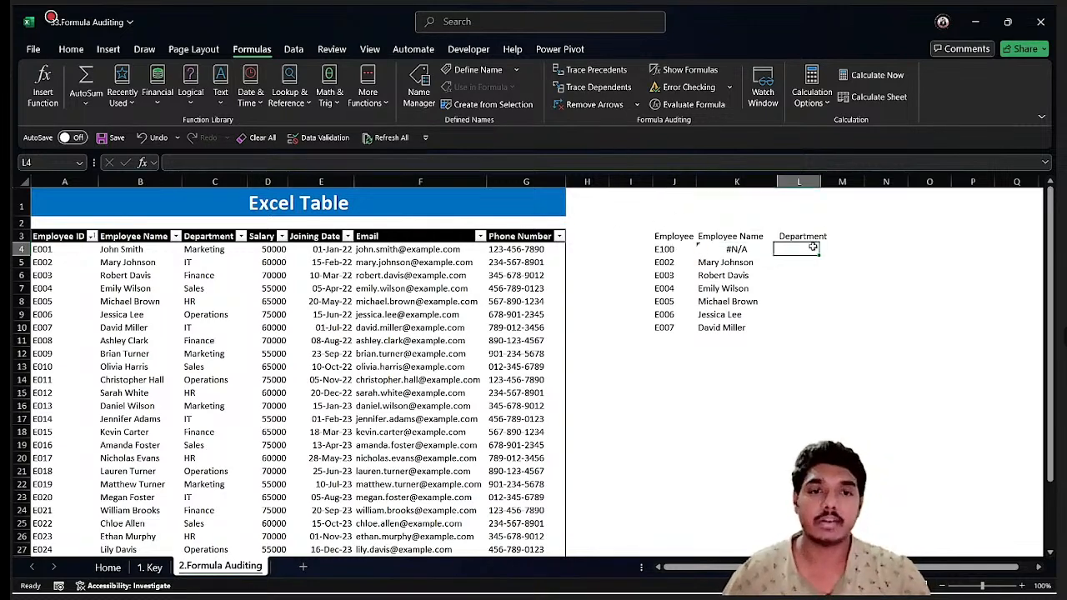
type("=")
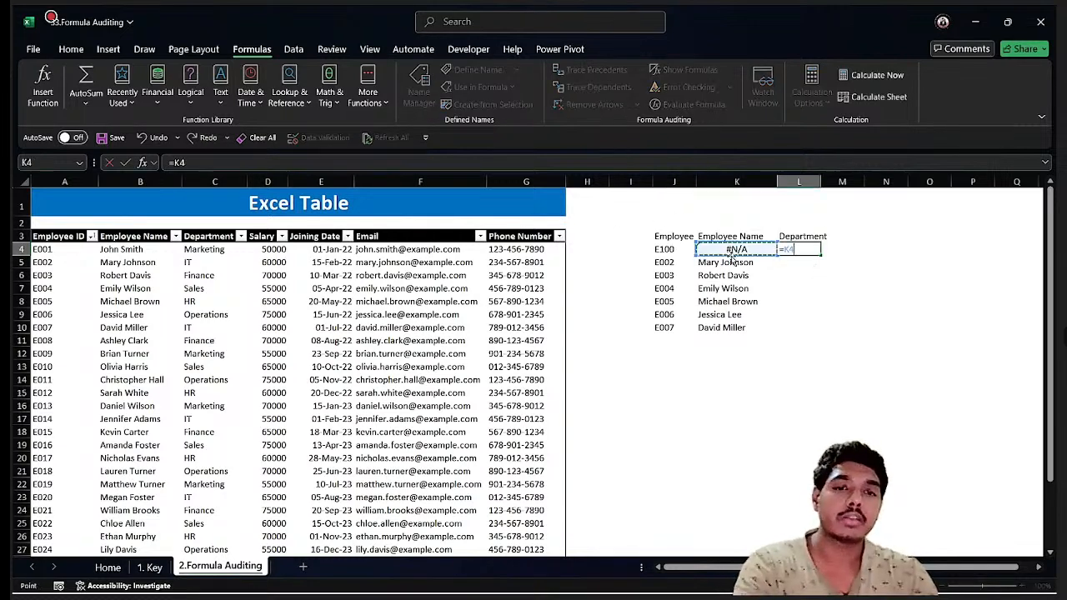
left_click(734, 250)
key("Return")
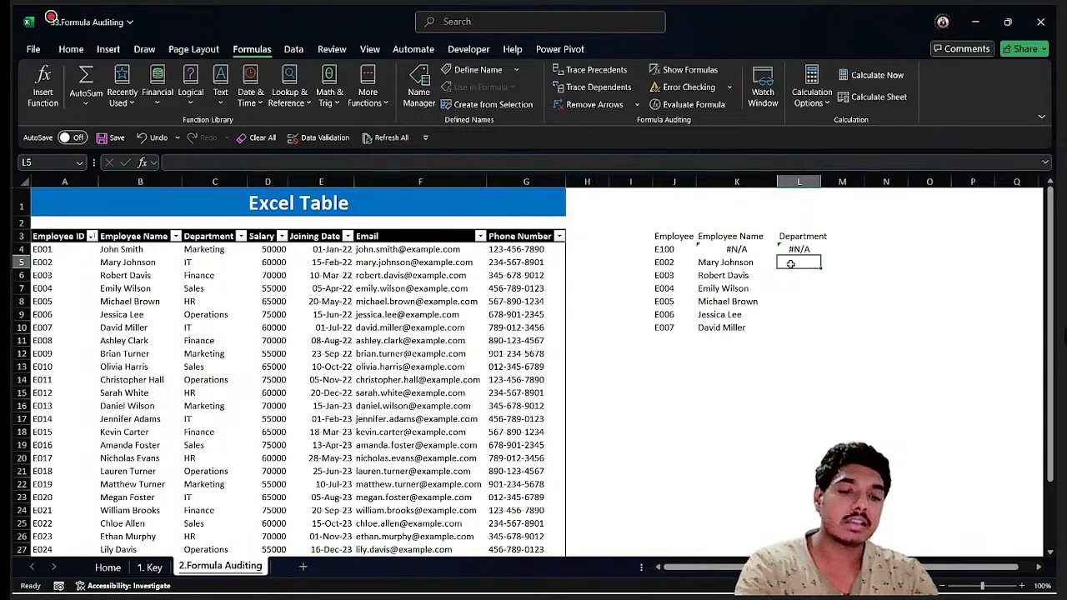
- Enter the formula =K4-L4 in L5
type("=")
left_click(736, 249)
type("-")
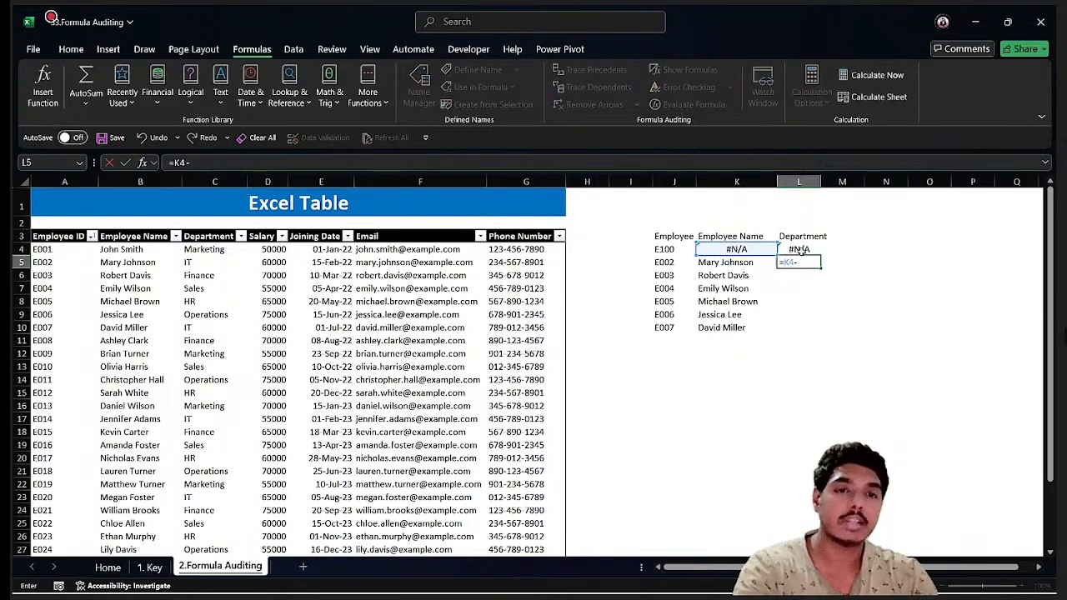
left_click(800, 250)
key("Return")
left_click(804, 262)
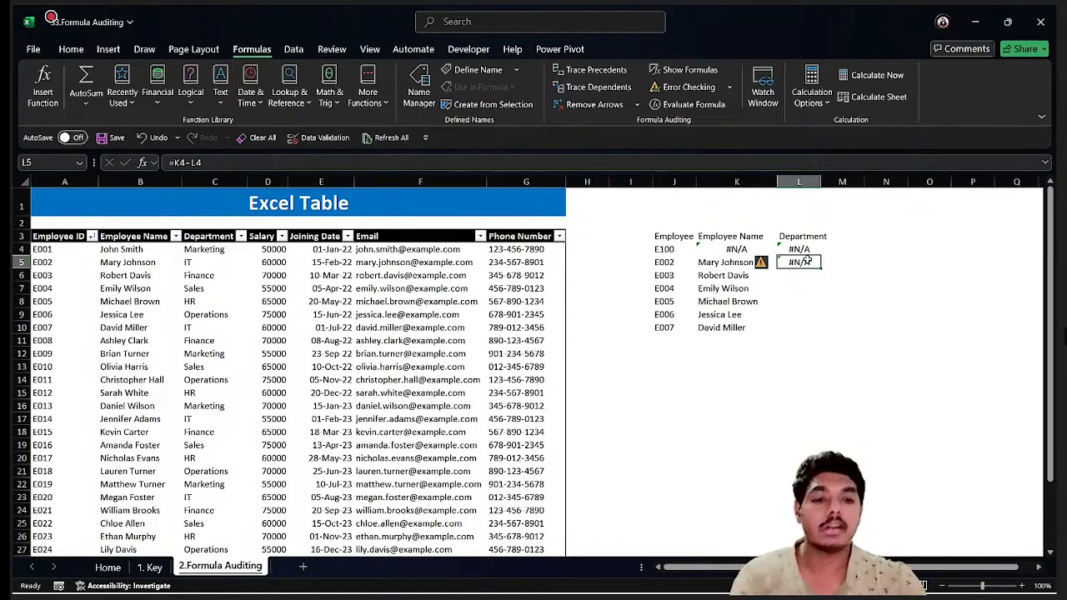
- Replace the formula in L5 with the self-referencing formula =K4-L5 and dismiss the warning
type("=")
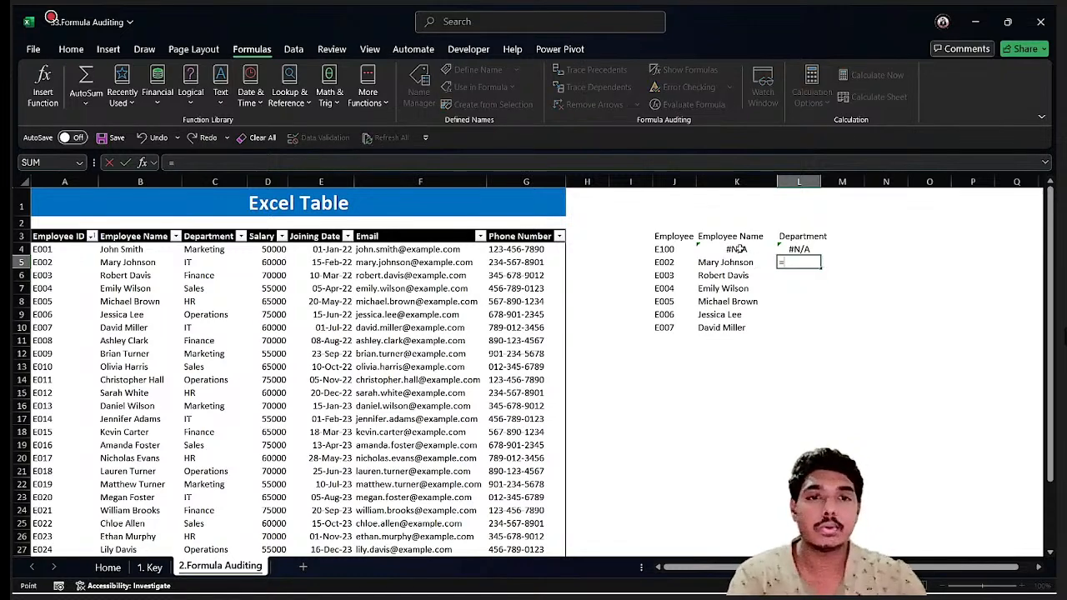
left_click(737, 248)
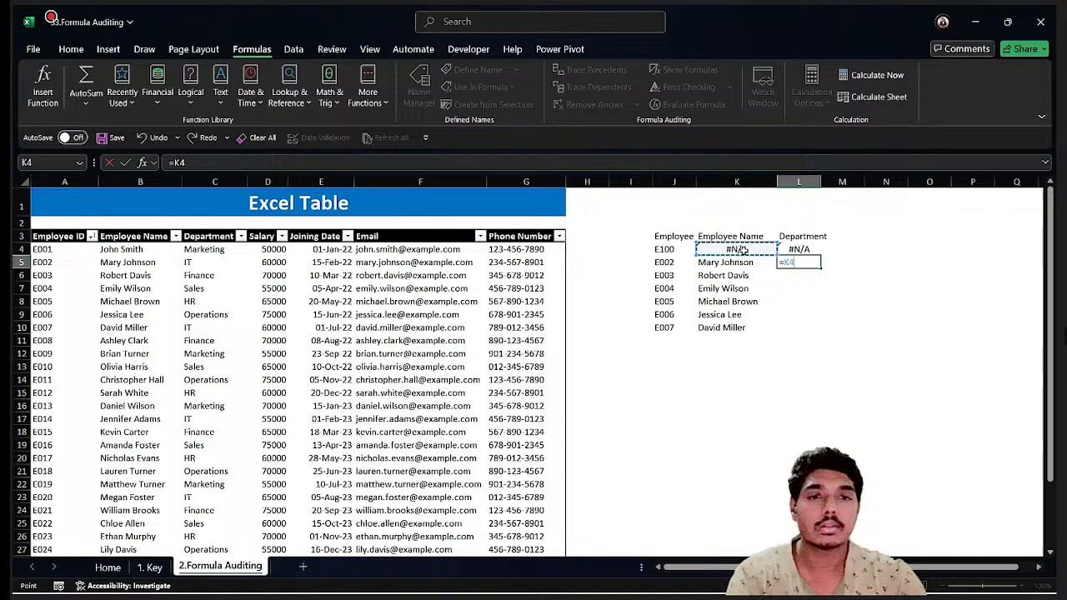
type("-")
left_click(800, 268)
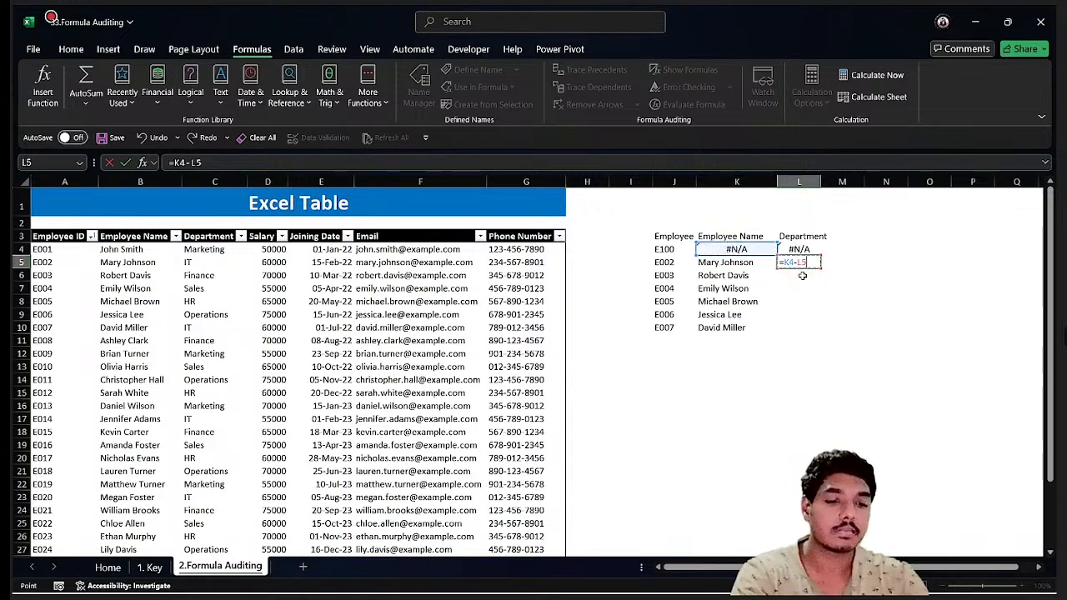
key("Return")
left_click(514, 346)
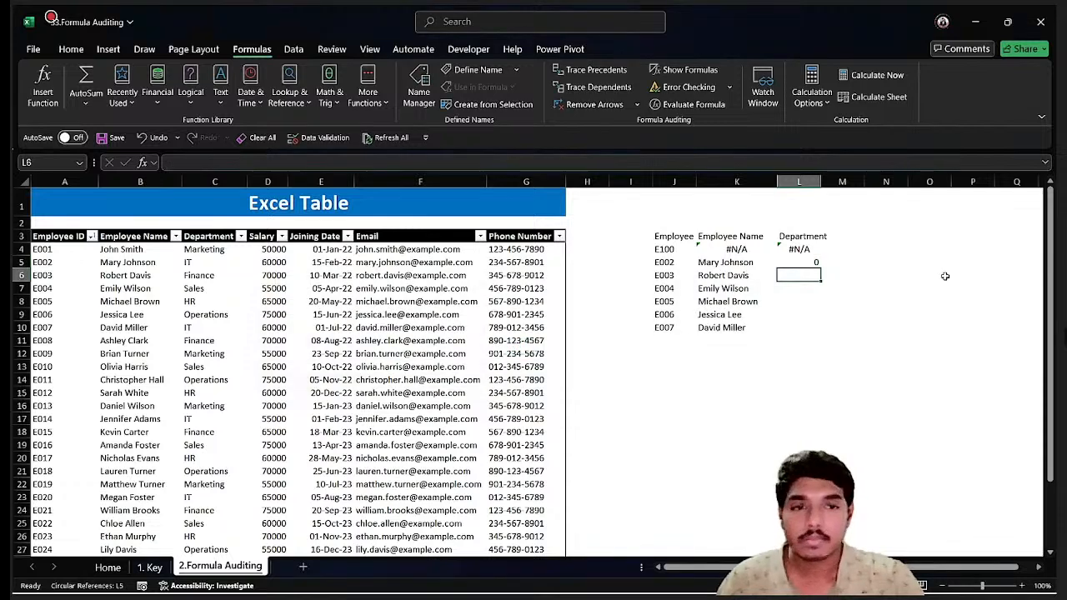
- List the sheet's circular references with Error Checking and delete the formula in L5
left_click(801, 262)
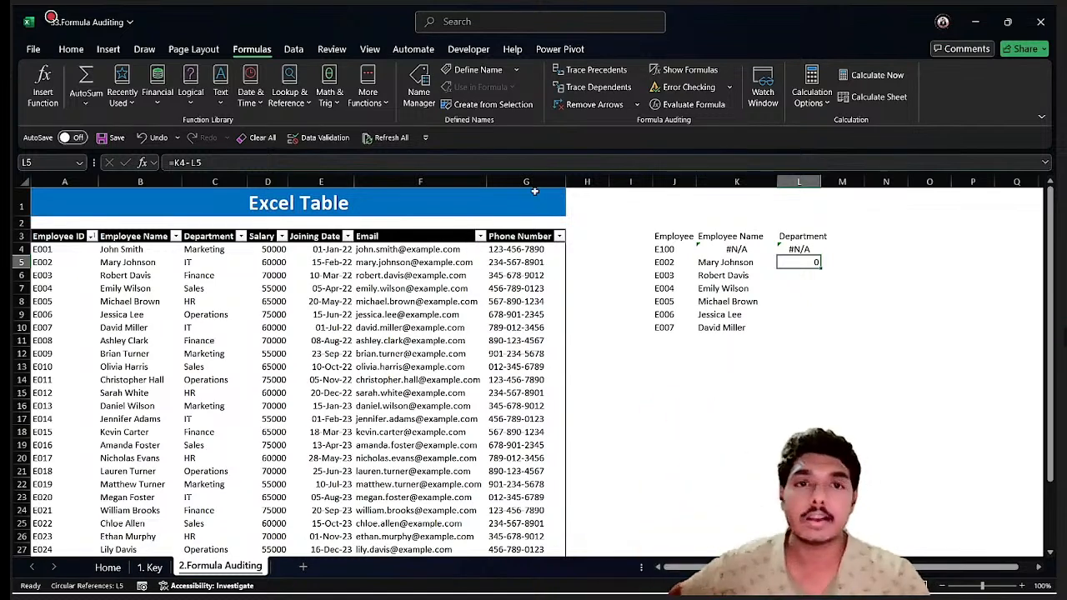
left_click(731, 87)
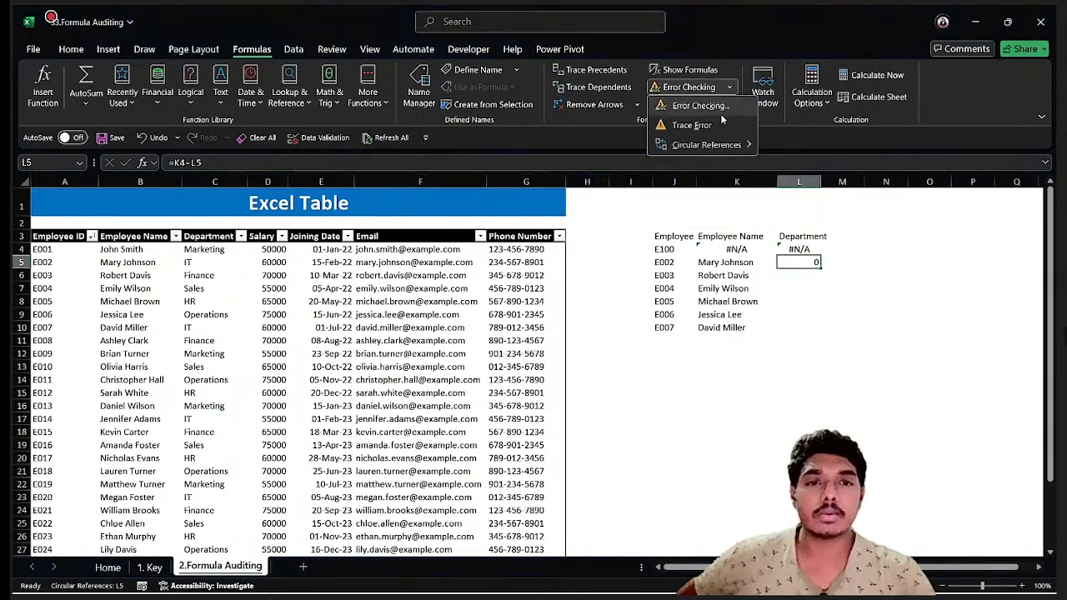
mouse_move(702, 146)
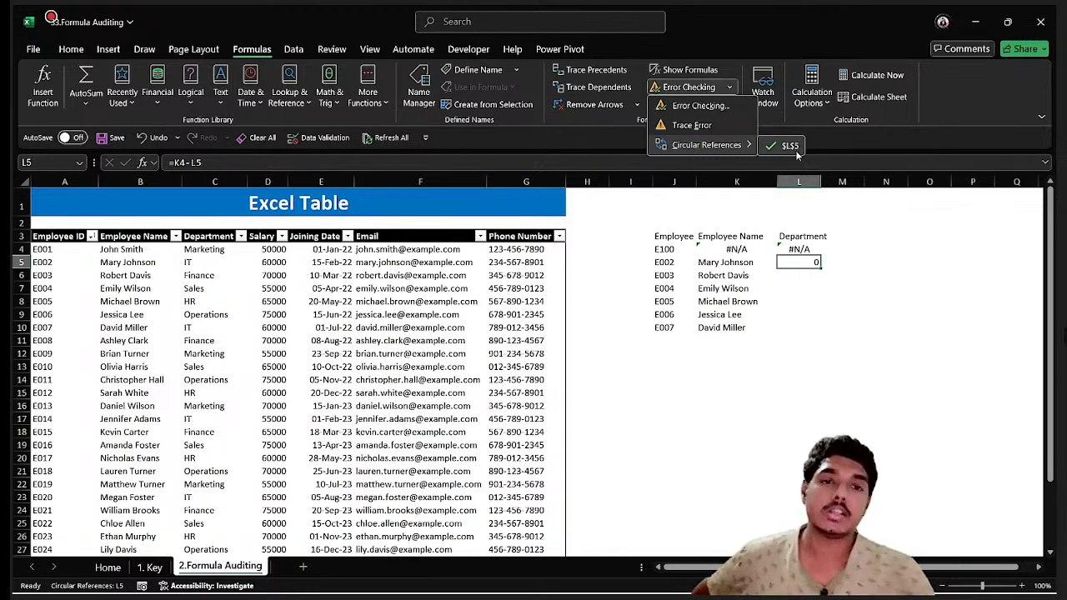
left_click(805, 262)
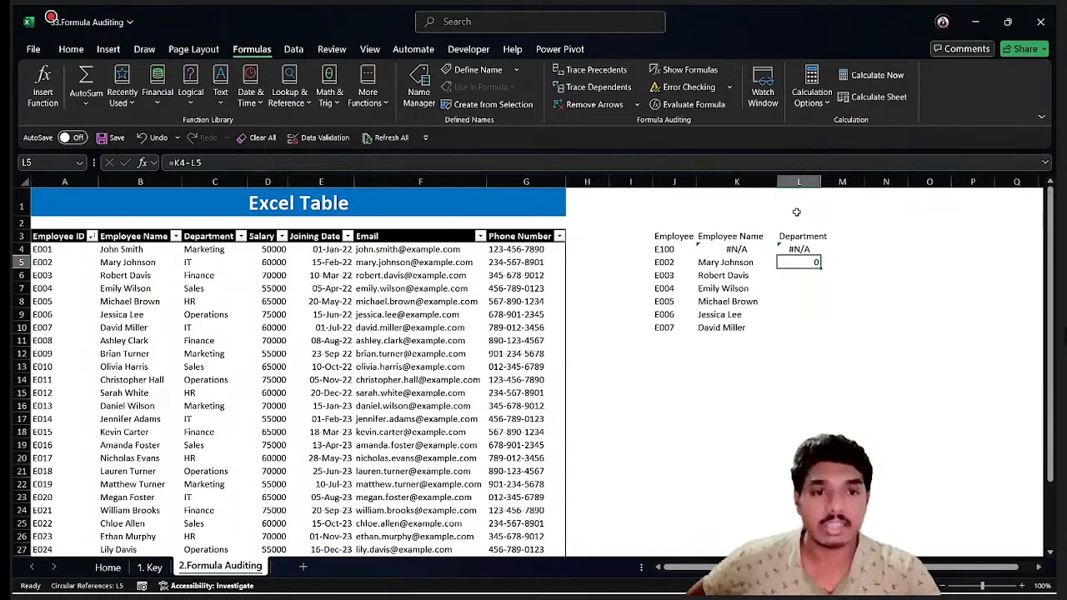
key("Delete")
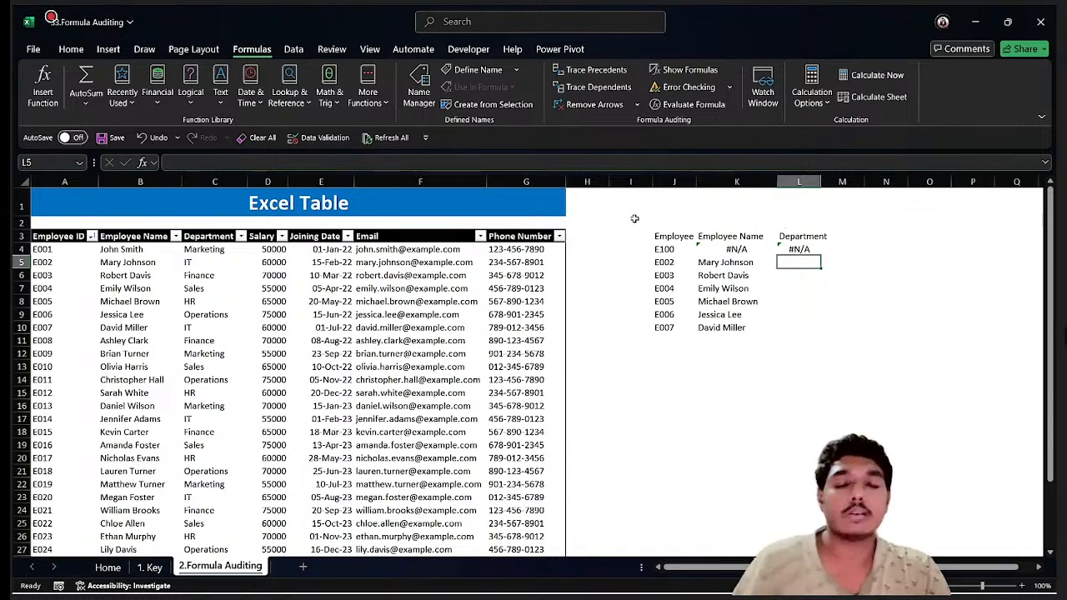
- Examine the cells of the lookup area J4:L10, comparing the formulas in K4 and L4
left_click(736, 259)
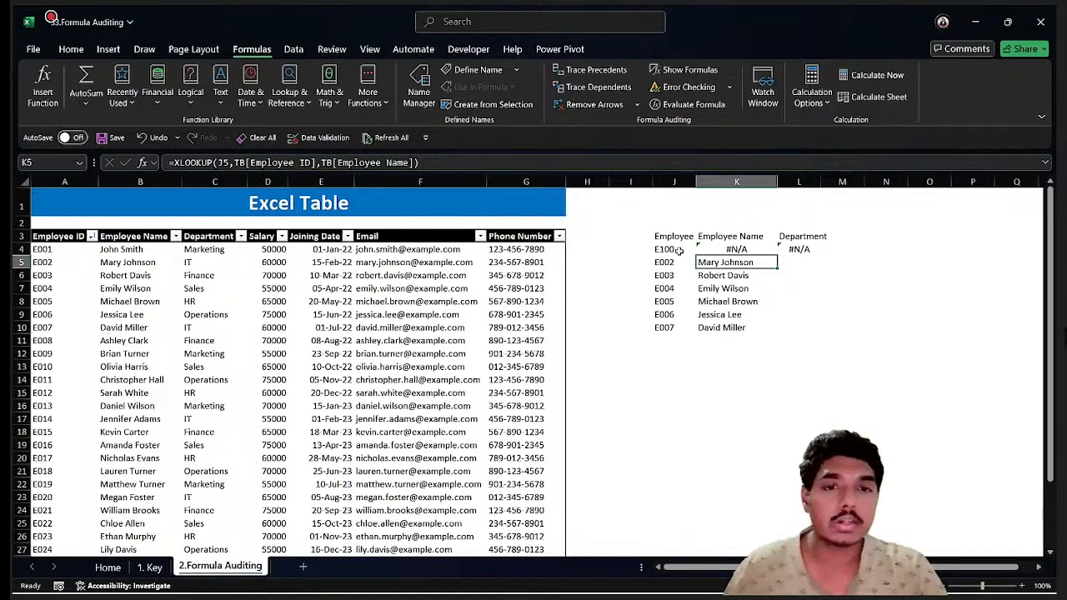
left_click_drag(680, 249, 802, 316)
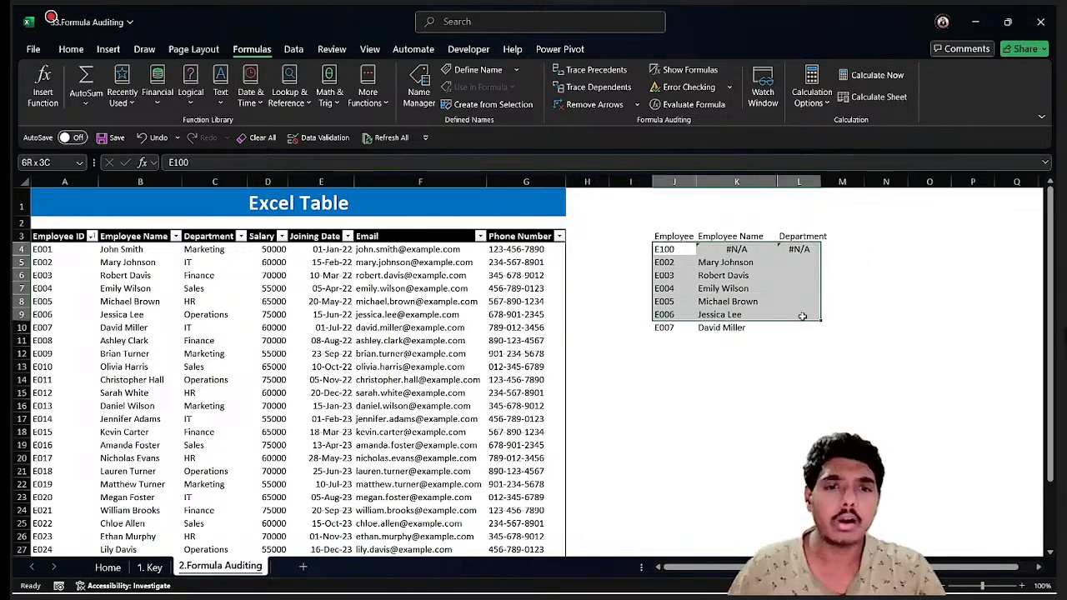
left_click(744, 332)
left_click(733, 289)
left_click(798, 275)
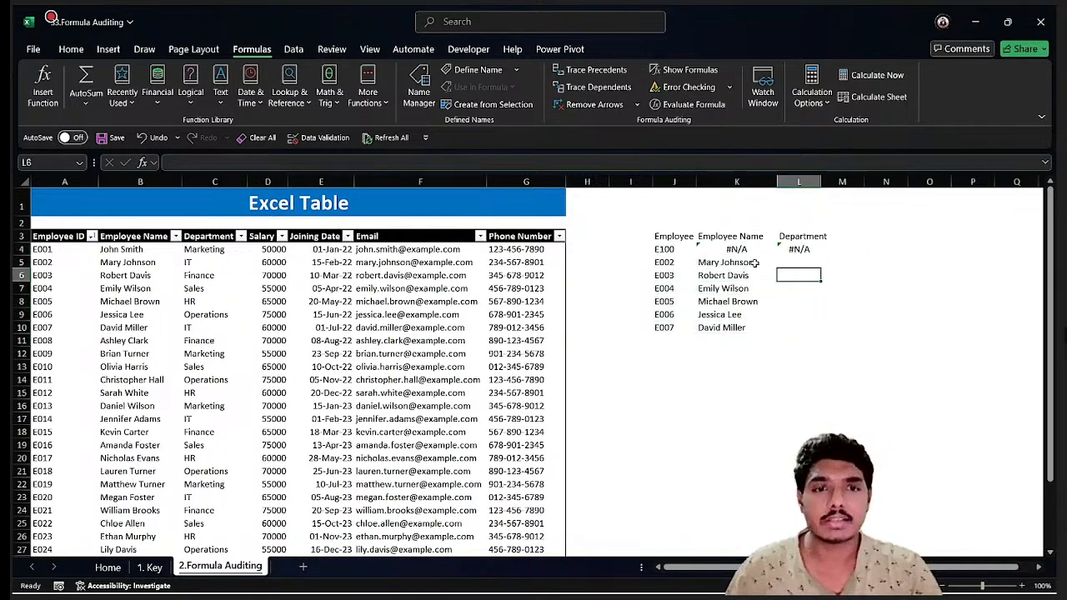
left_click(725, 249)
left_click(802, 249)
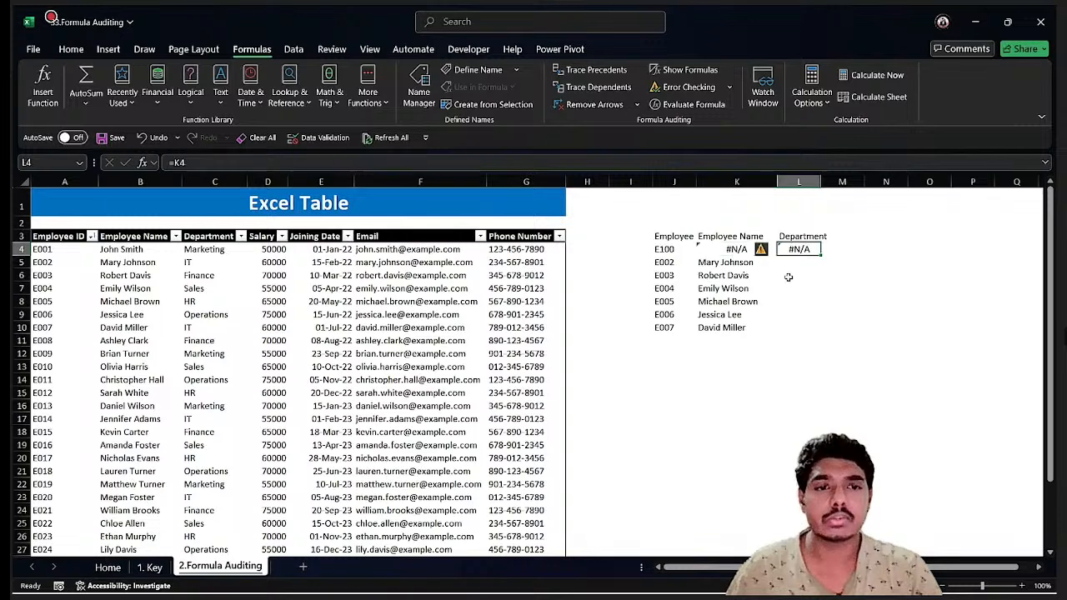
left_click(718, 250)
left_click(802, 249)
left_click(722, 250)
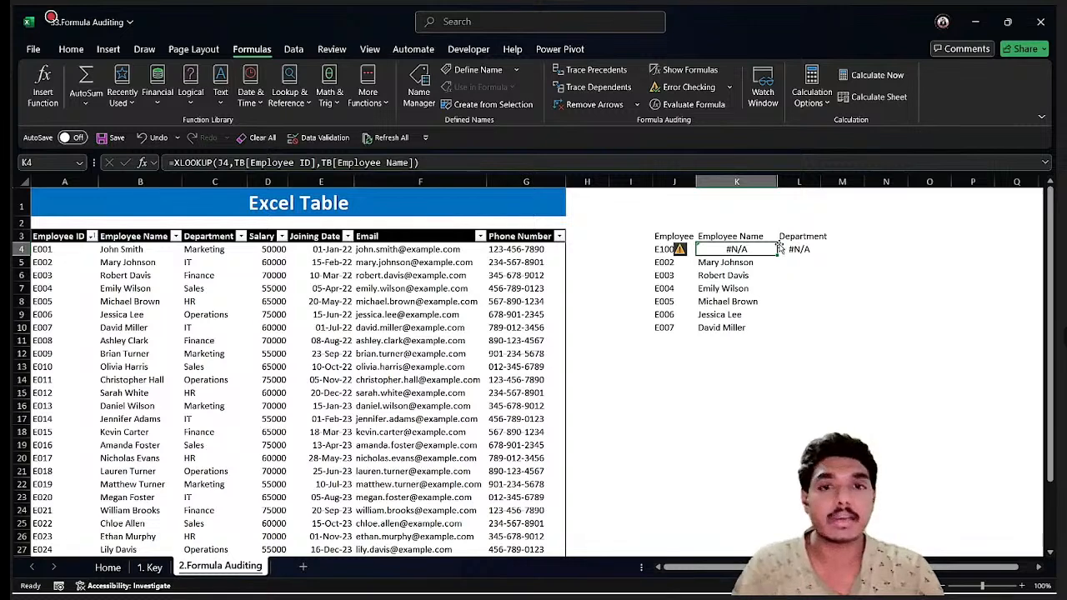
- Set the workbook's calculation mode to Automatic
left_click(683, 107)
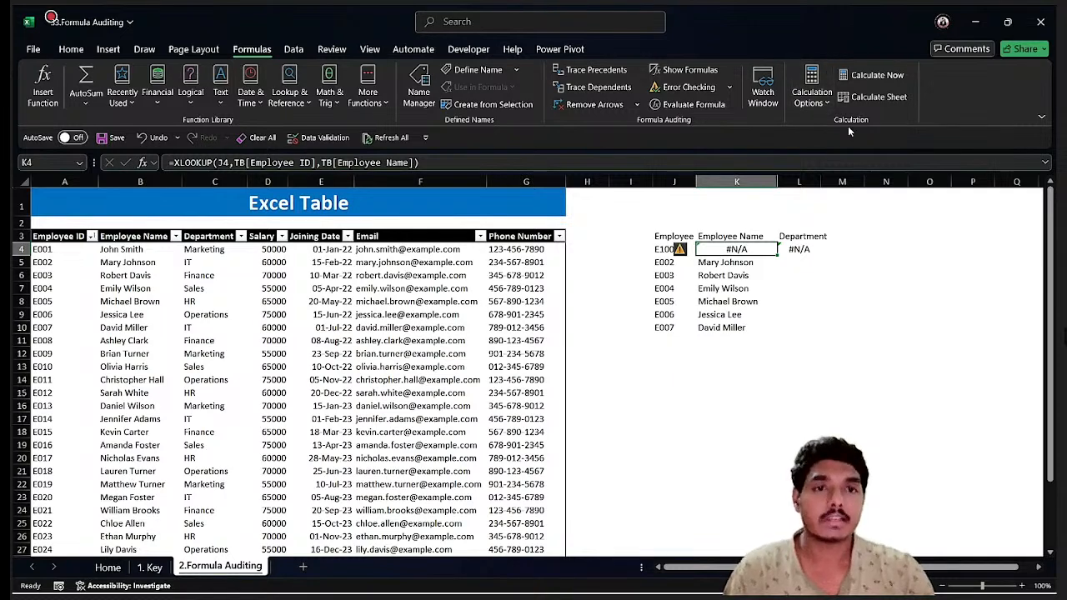
left_click(826, 105)
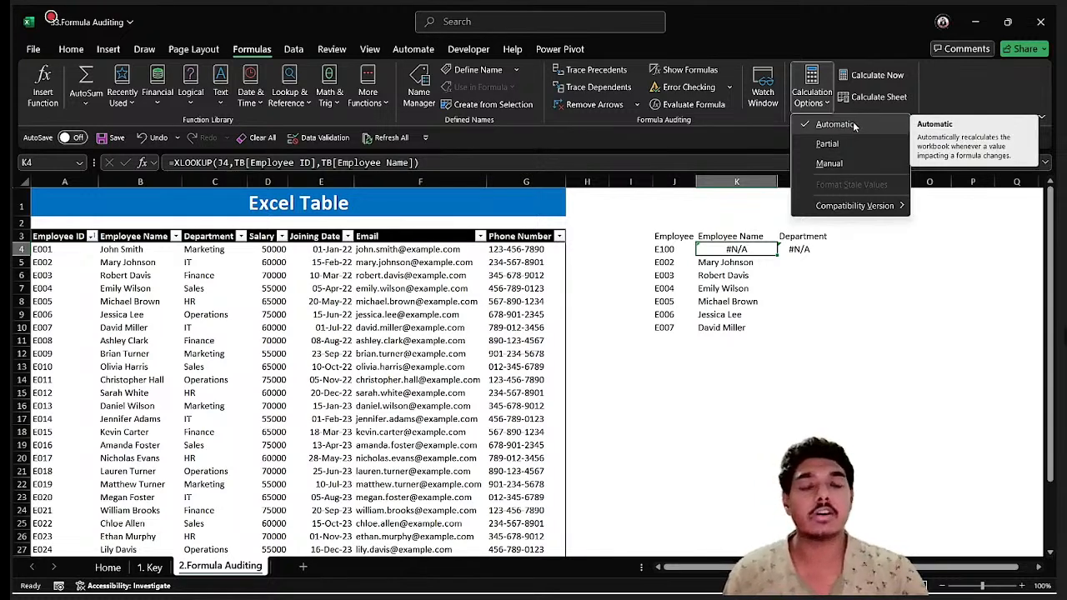
left_click(834, 125)
- Examine the XLOOKUP formulas in the Employee Name cells from K4 to K9
left_click(717, 262)
left_click(725, 288)
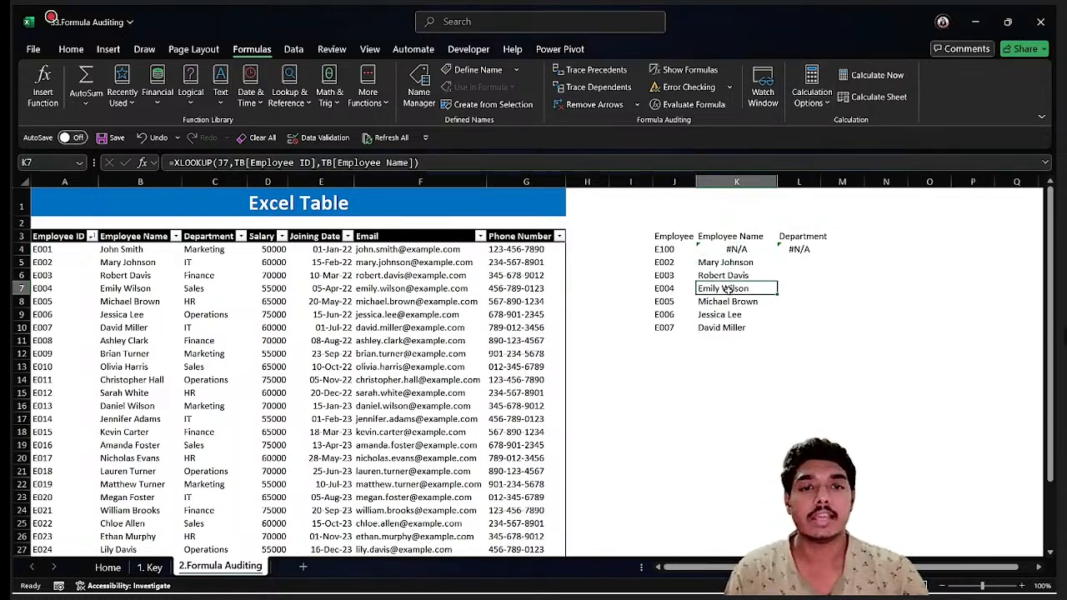
left_click(733, 262)
left_click(735, 275)
left_click(741, 249)
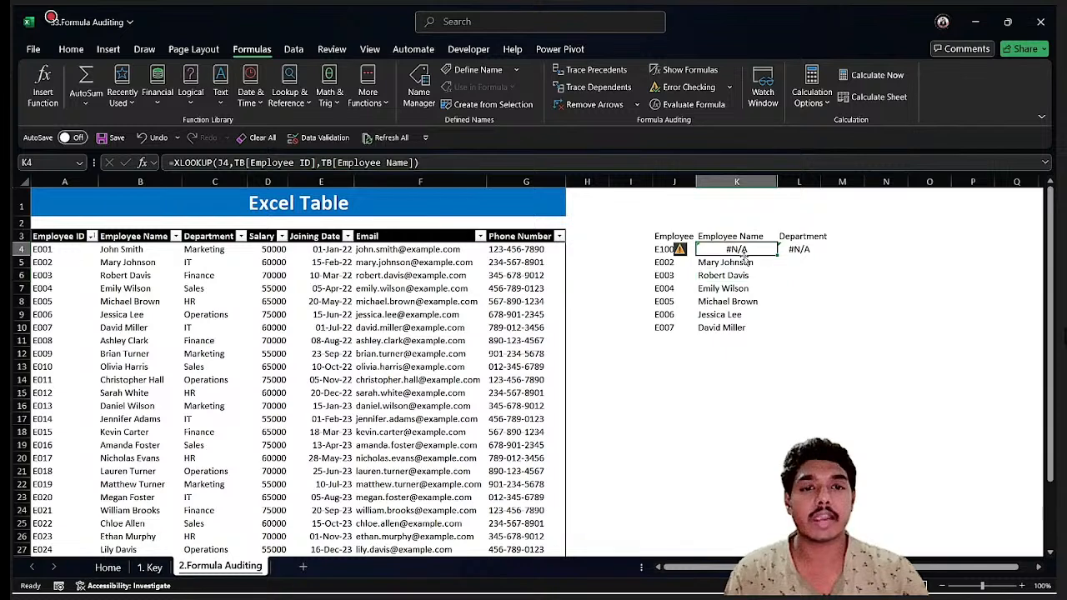
left_click(746, 261)
key("Down")
key("Down")
key("Down")
key("Down")
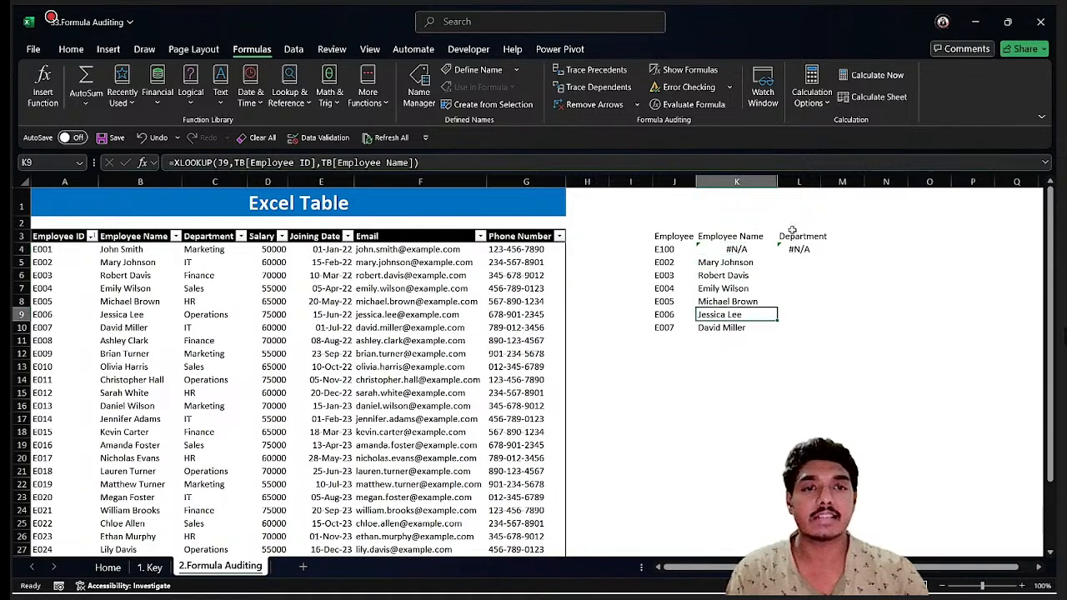
- Set the workbook's calculation mode to Manual and check the formulas in K6, K4 and K5
left_click(817, 98)
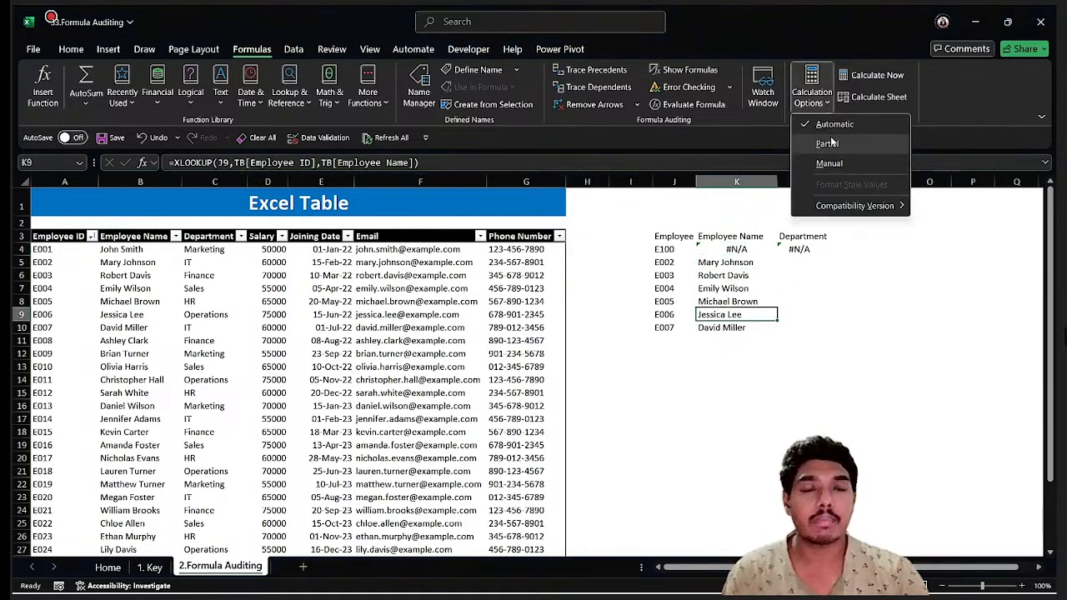
left_click(828, 164)
left_click(750, 276)
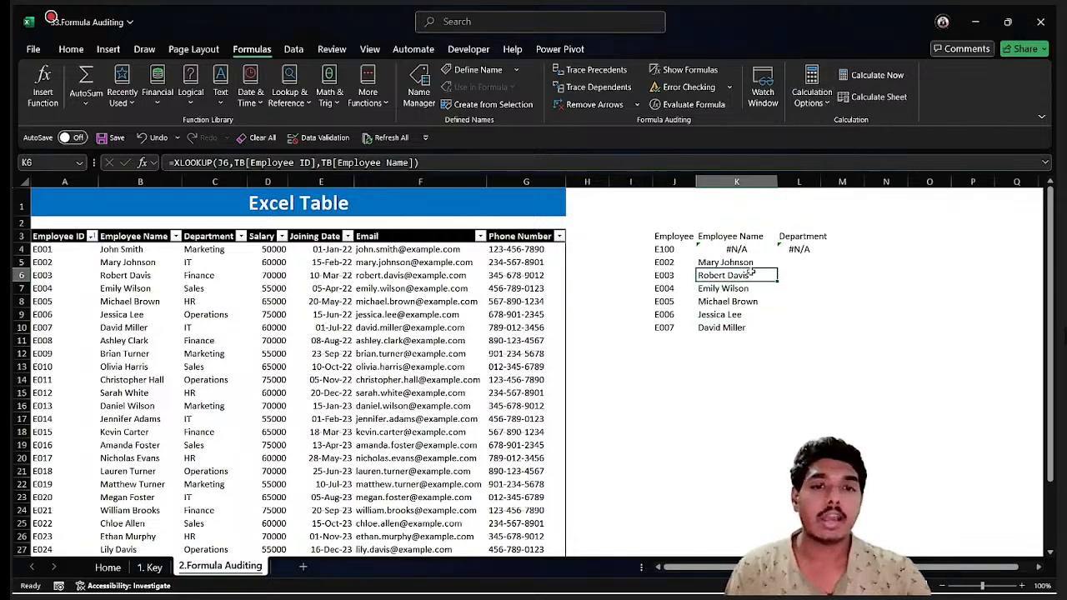
left_click(757, 248)
left_click(734, 261)
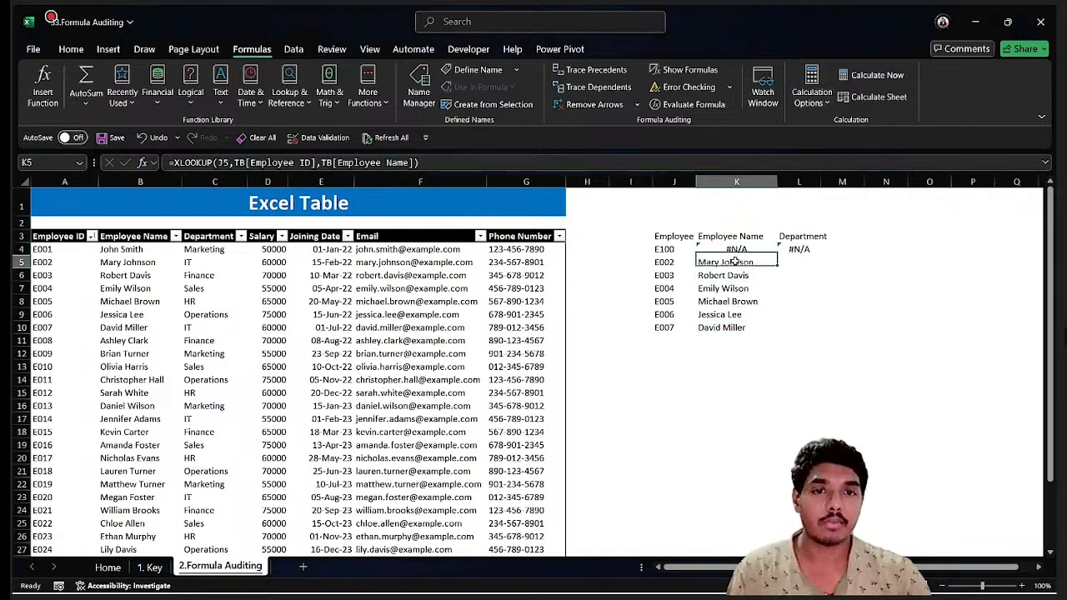
- Re-enter the XLOOKUP formula in K5 as it is and view the cell's error-checking options
double_click(754, 260)
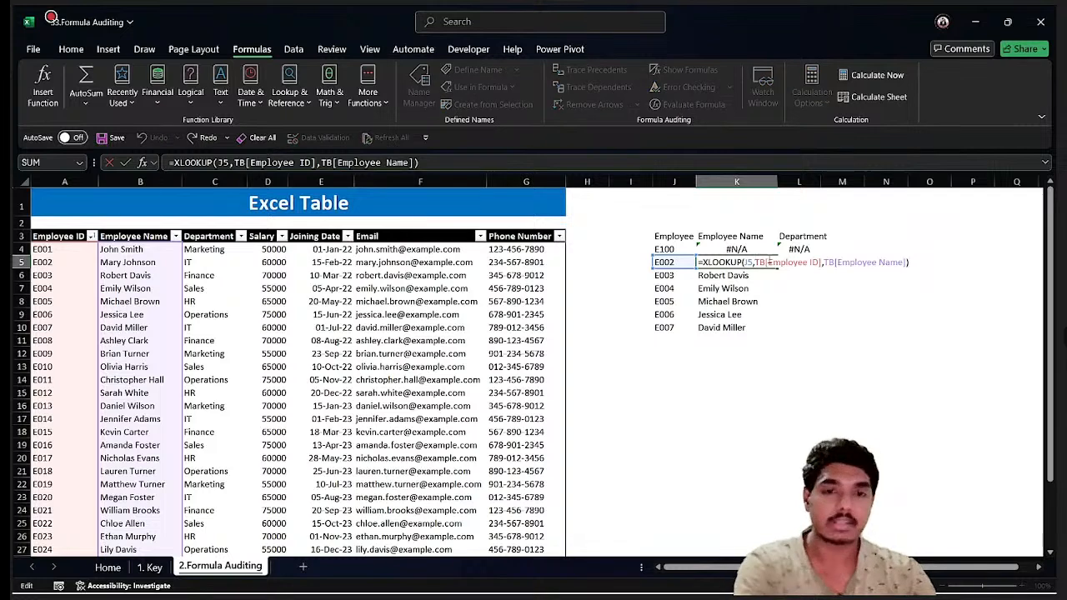
key("Return")
key("Up")
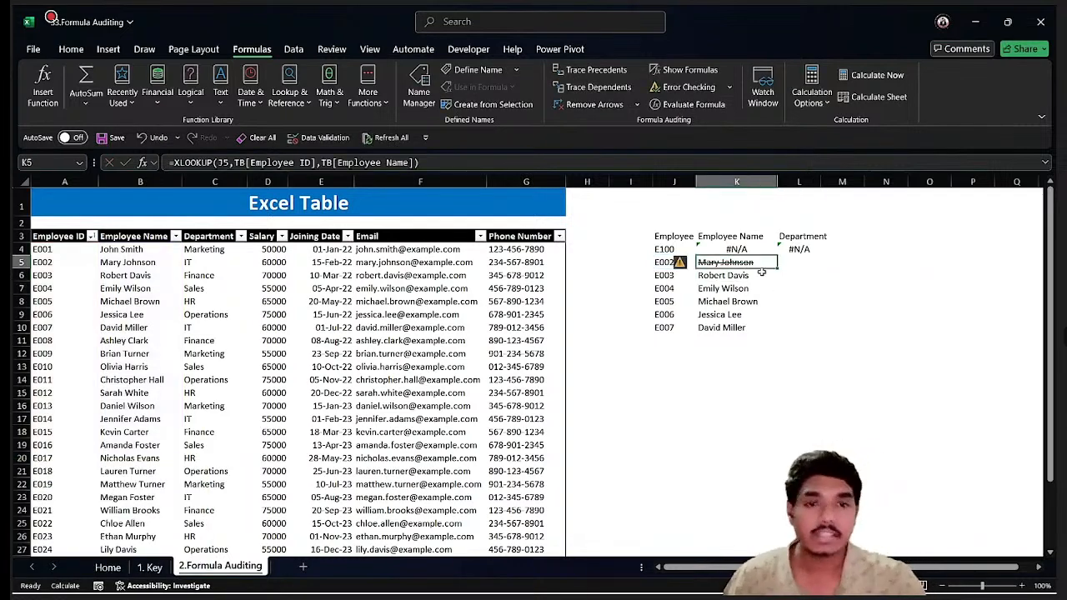
left_click(686, 264)
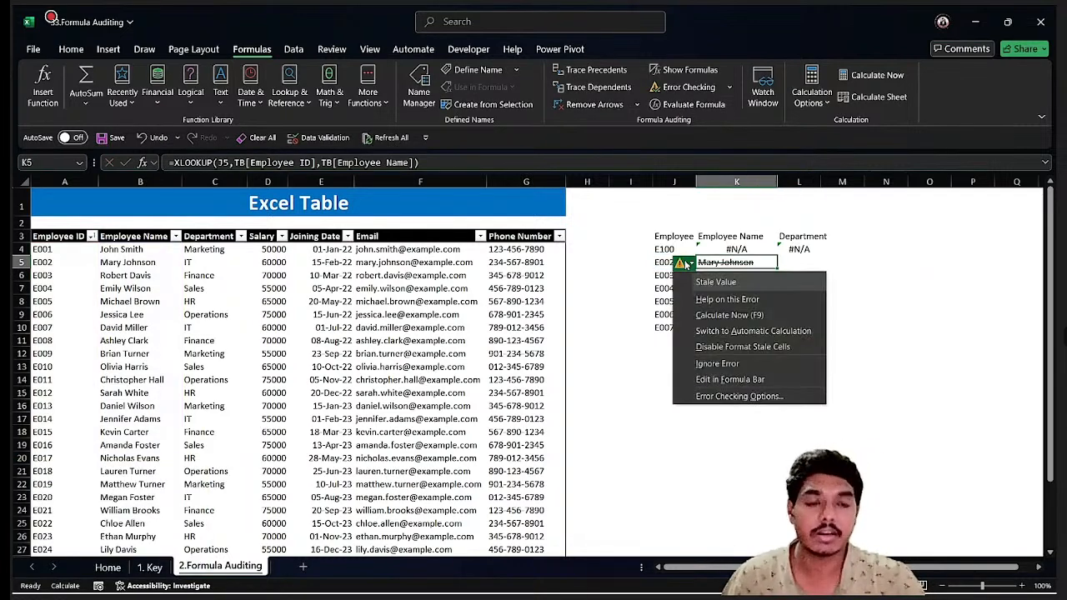
key("Escape")
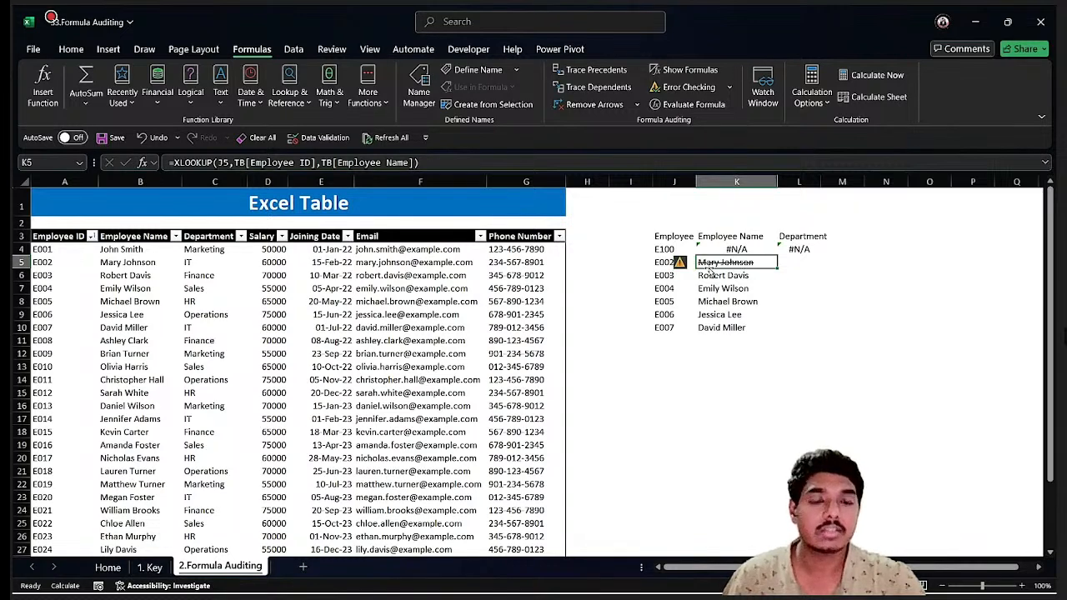
- Copy the formula text =XLOOKUP(J5,TB[Employee ID],TB[Employee Name]) from K5 into K12
left_click_drag(420, 163, 94, 158)
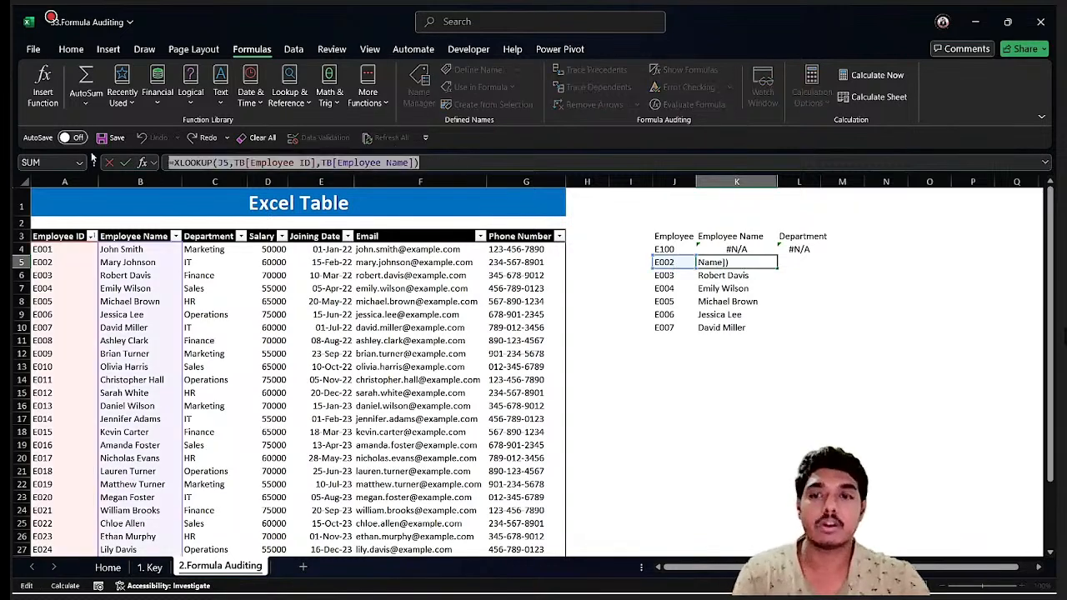
key("ctrl+c")
key("Escape")
left_click(737, 353)
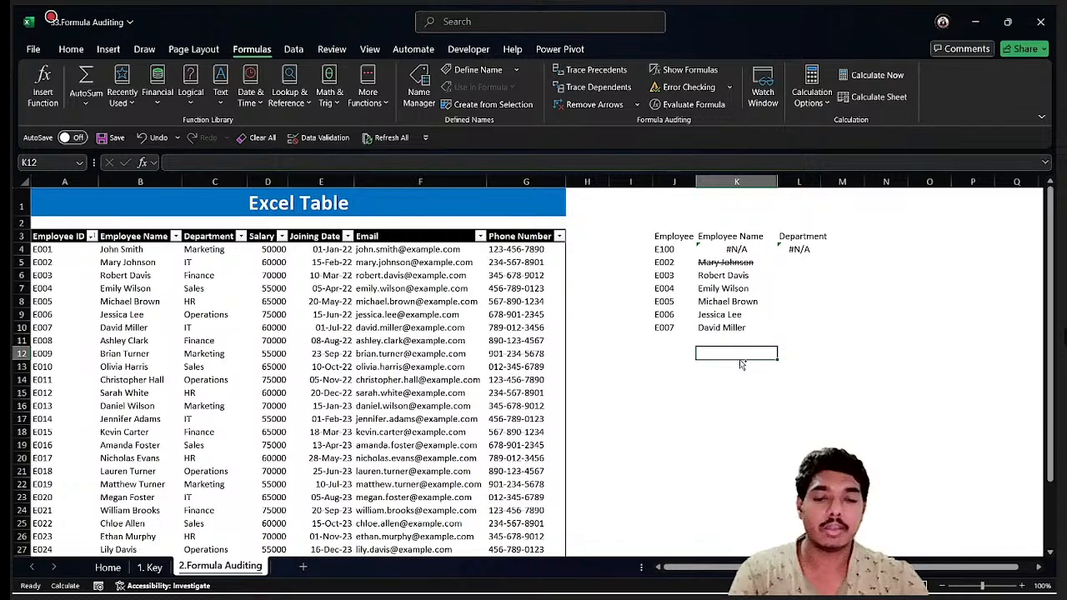
key("ctrl+v")
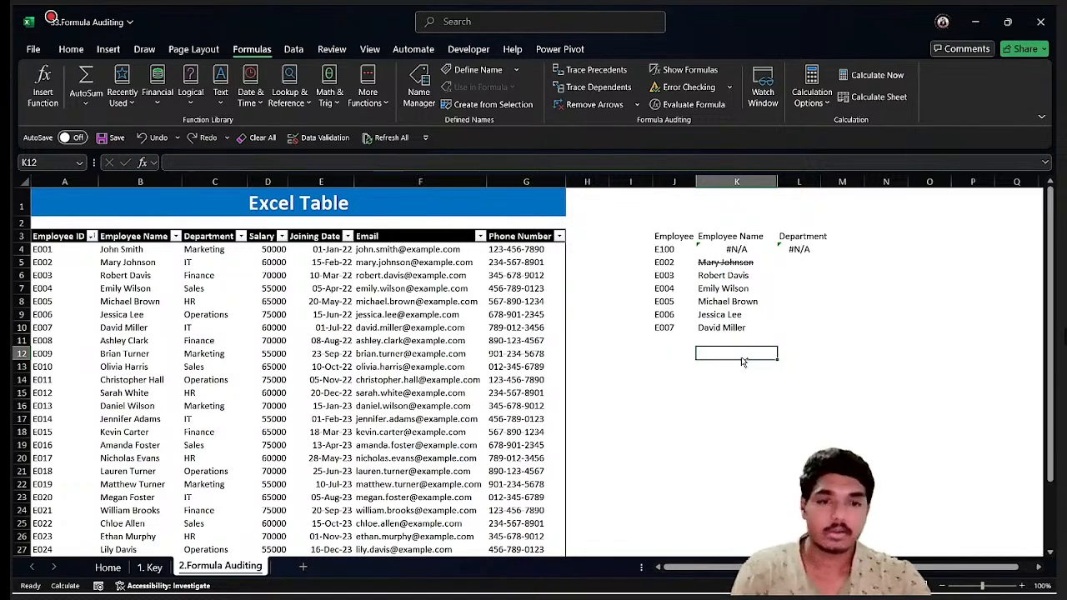
double_click(738, 354)
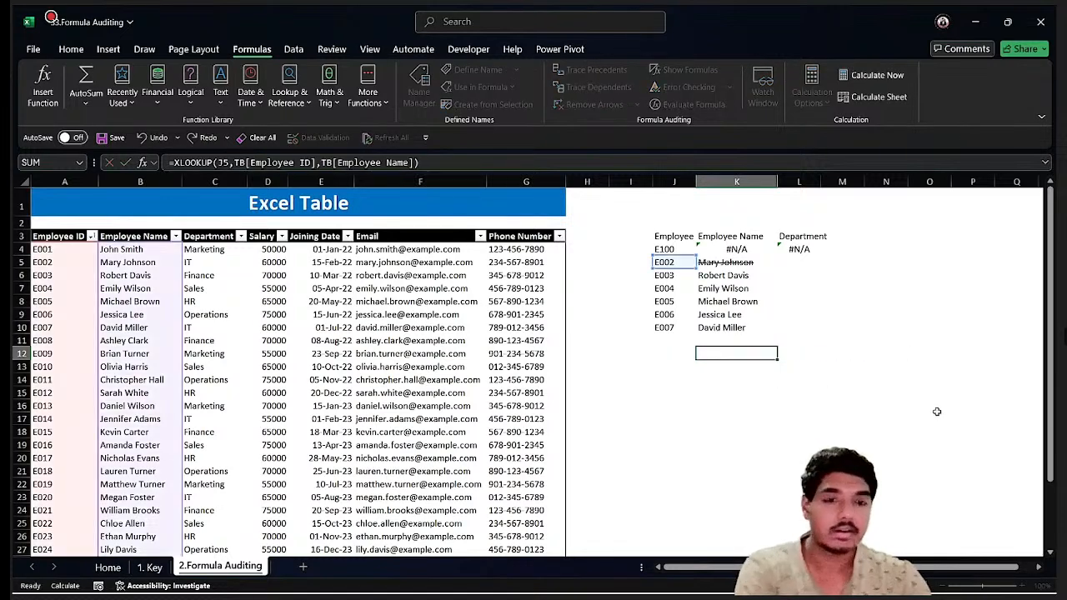
key("Escape")
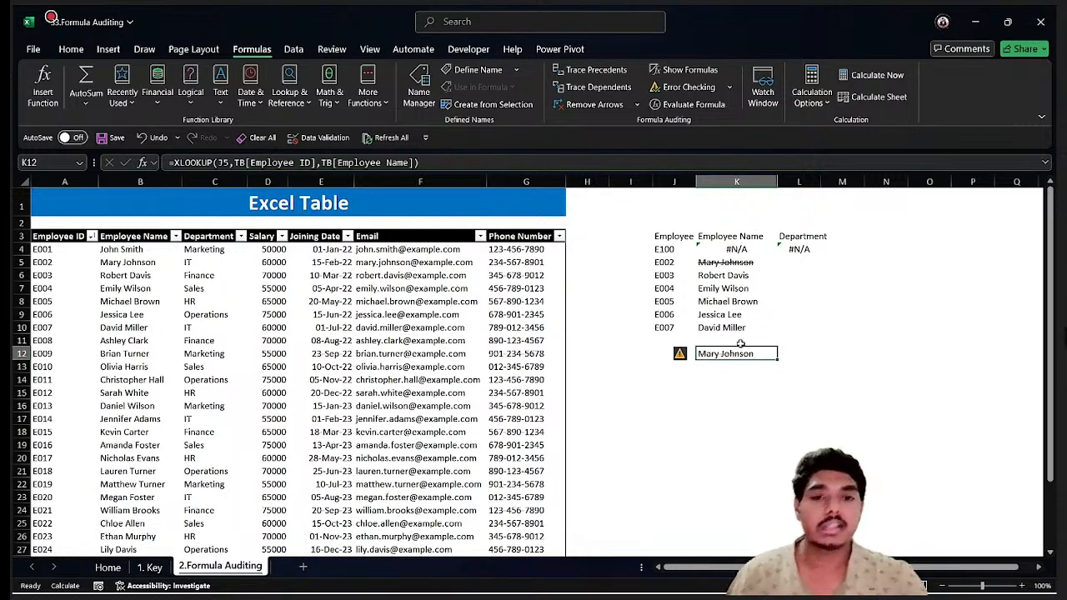
- Return the workbook's calculation mode to Automatic and select the Employee Name lookup in K4
left_click(811, 91)
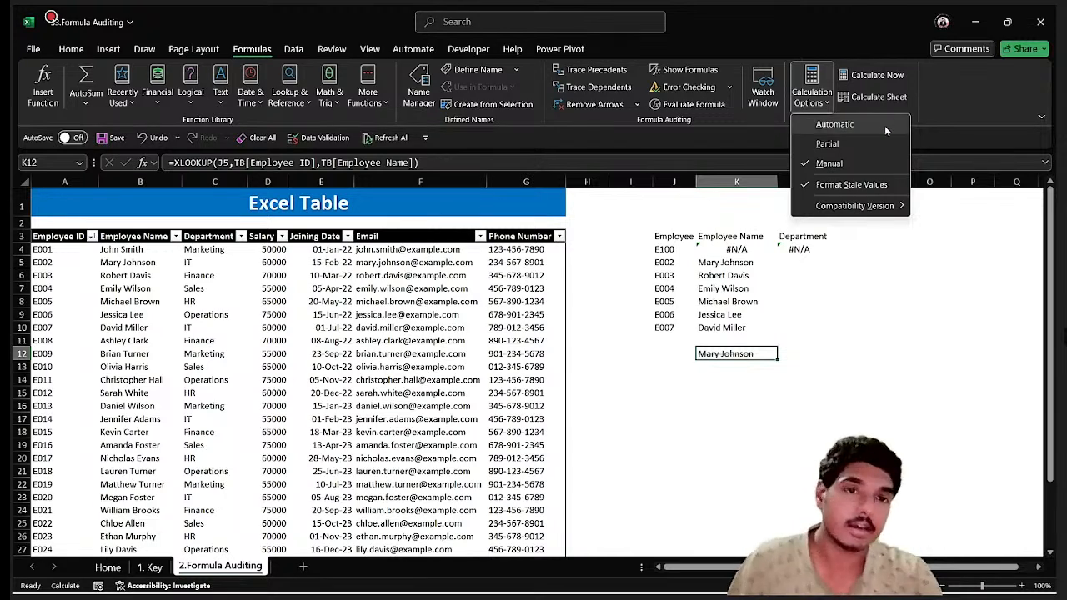
left_click(820, 124)
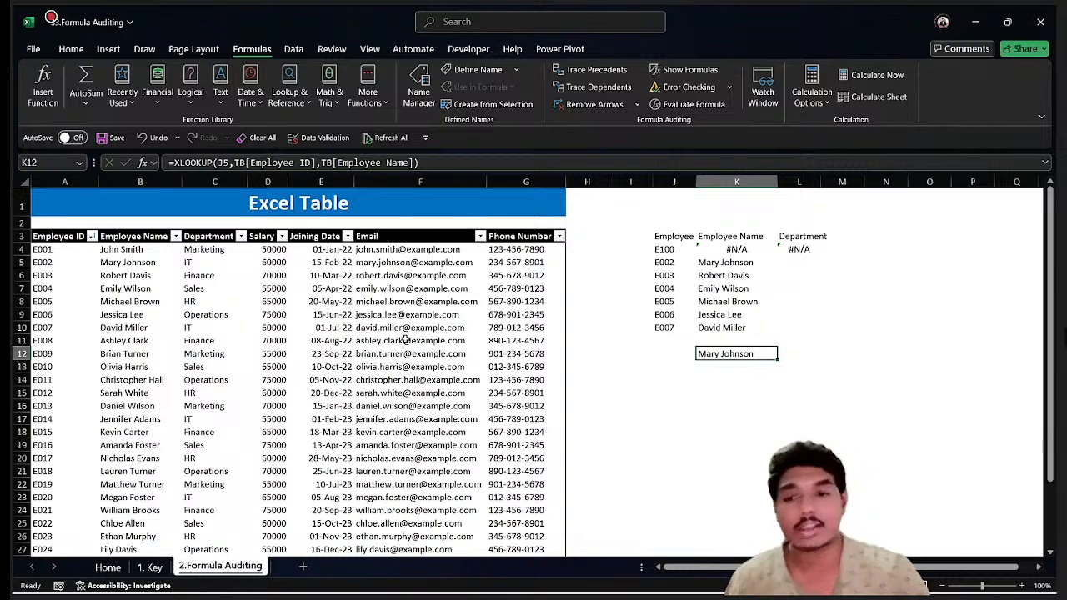
left_click(894, 283)
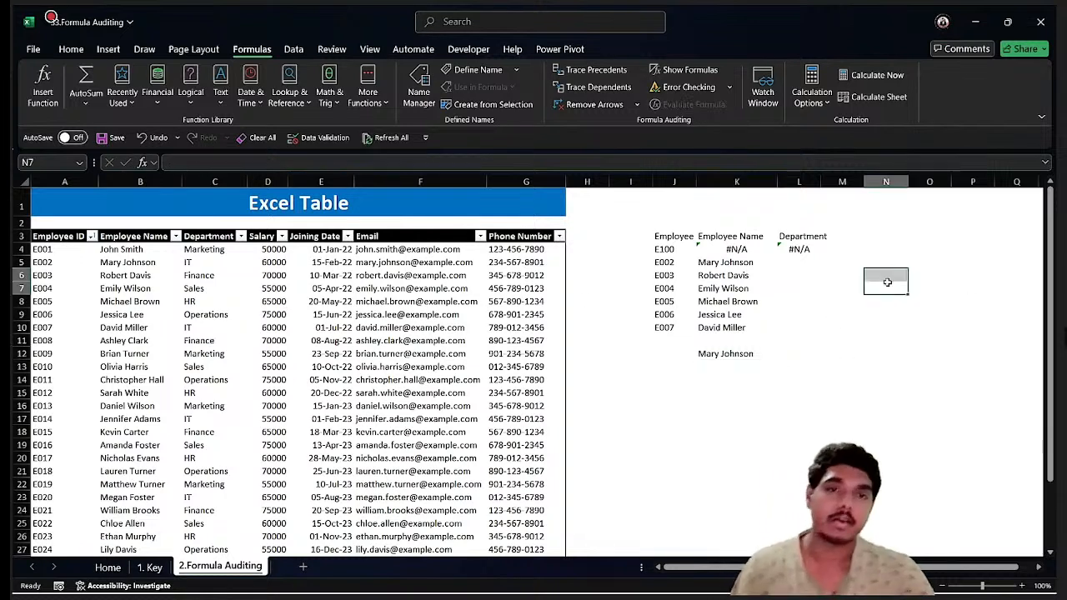
left_click(718, 251)
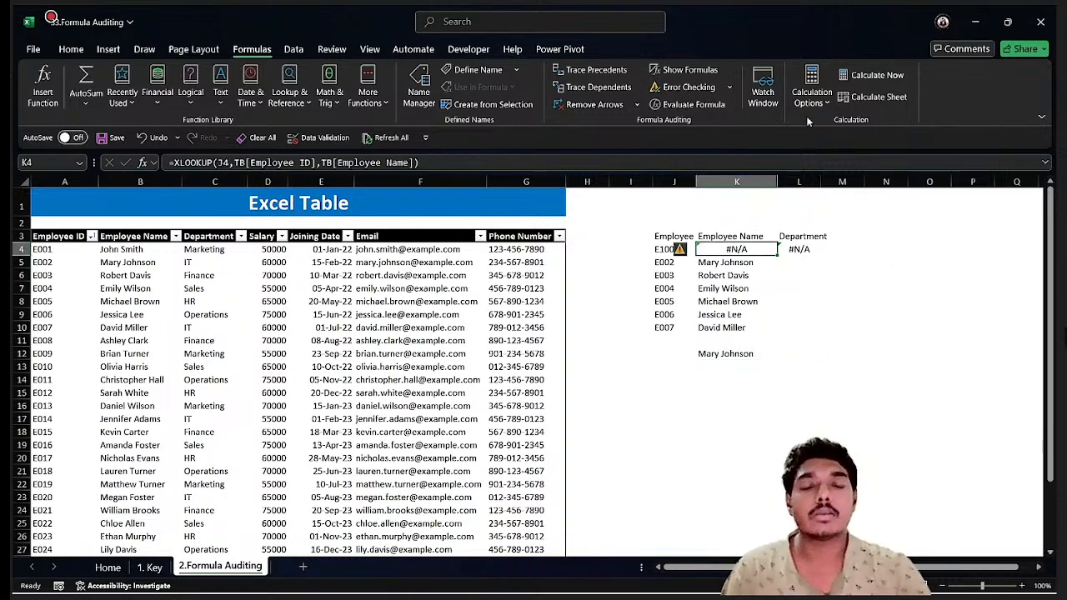